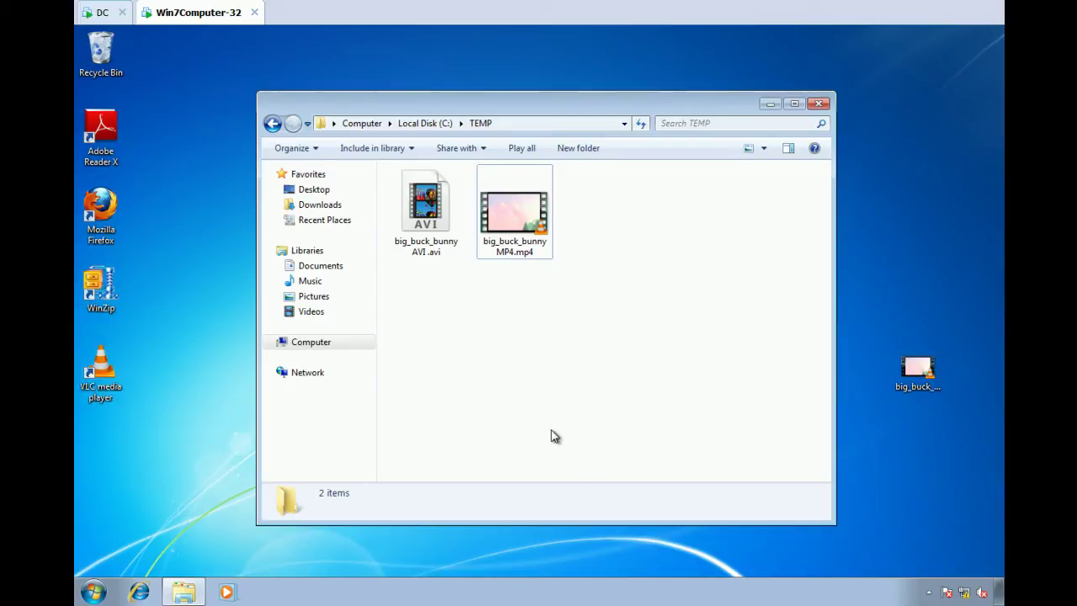
Open the AVI and MP4 videos to see which players handle them, then close both players
{"action": "double_click", "coordinate": [434, 212]}
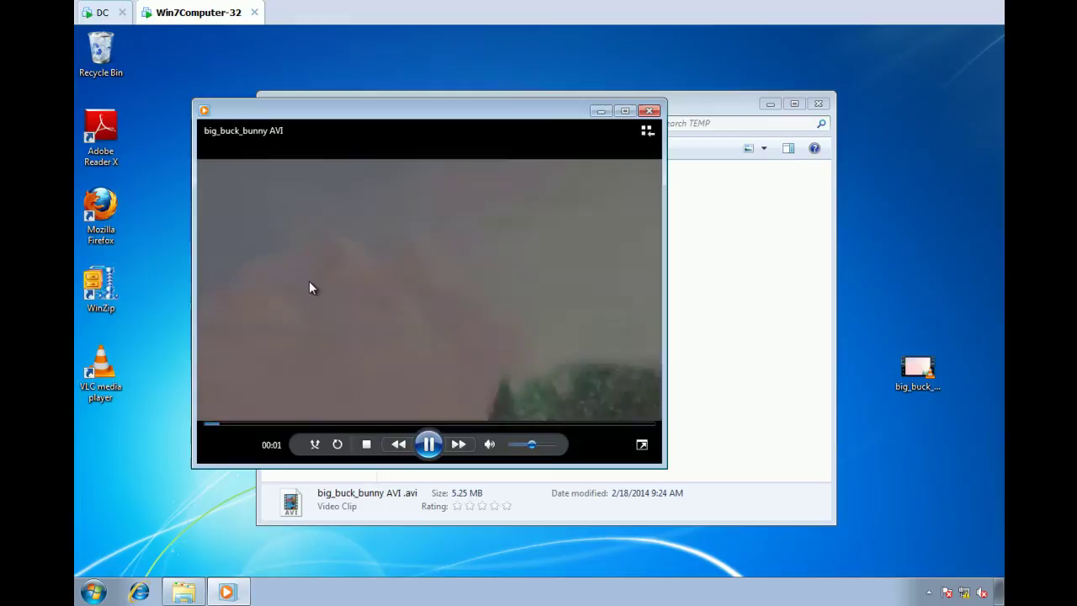
{"action": "key", "text": "alt"}
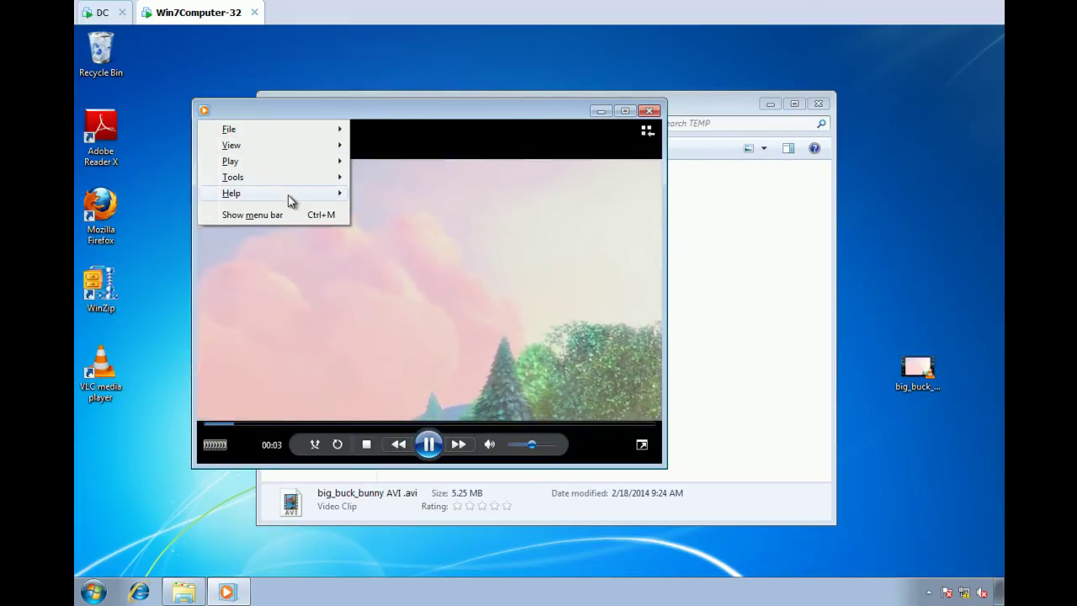
{"action": "mouse_move", "coordinate": [288, 192]}
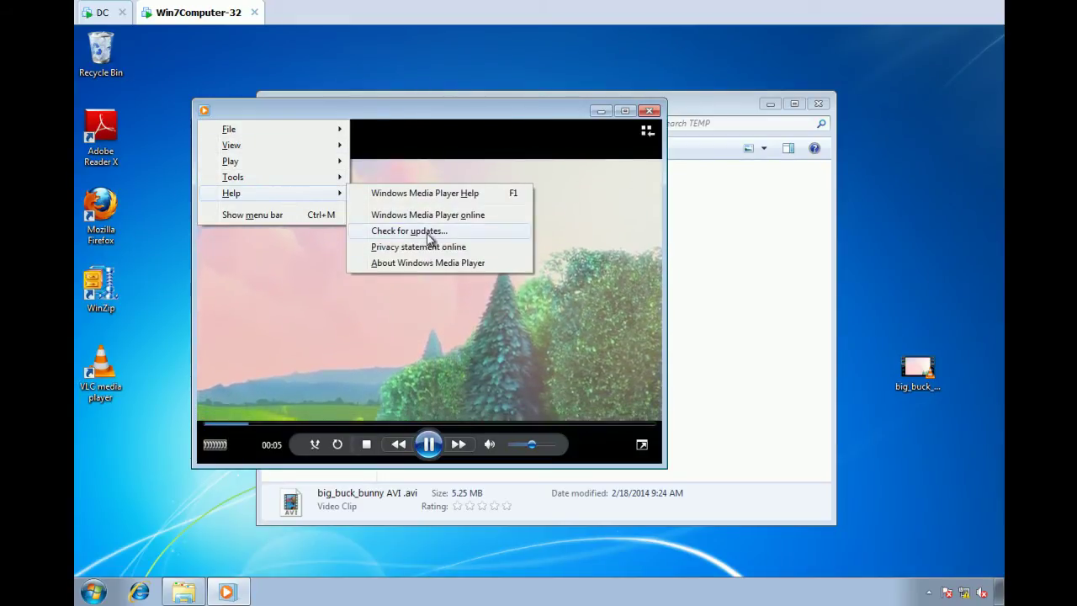
{"action": "left_click", "coordinate": [649, 111]}
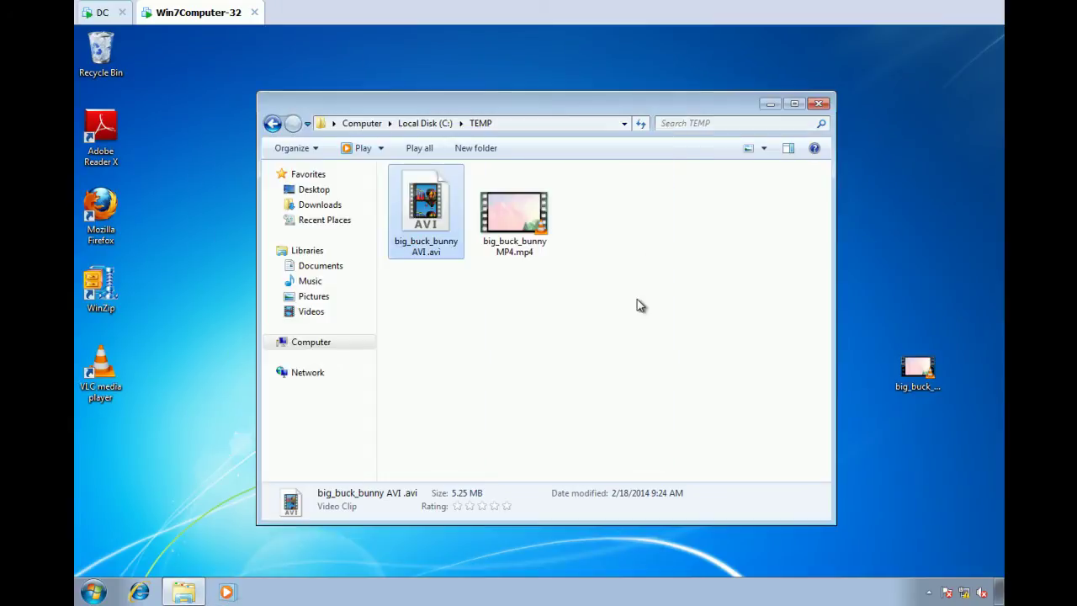
{"action": "double_click", "coordinate": [510, 215]}
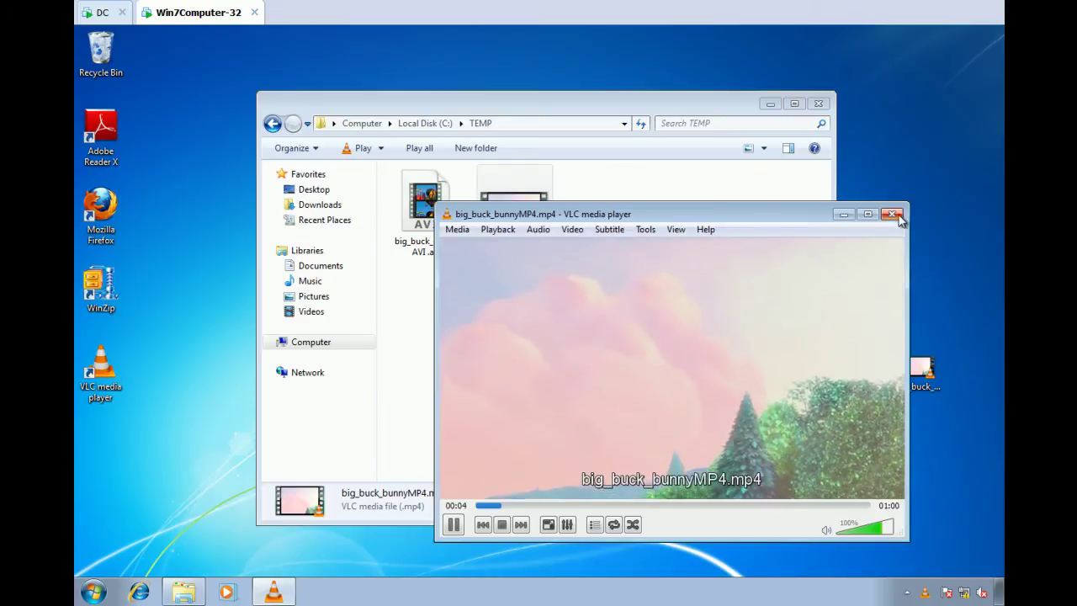
{"action": "left_click", "coordinate": [885, 215]}
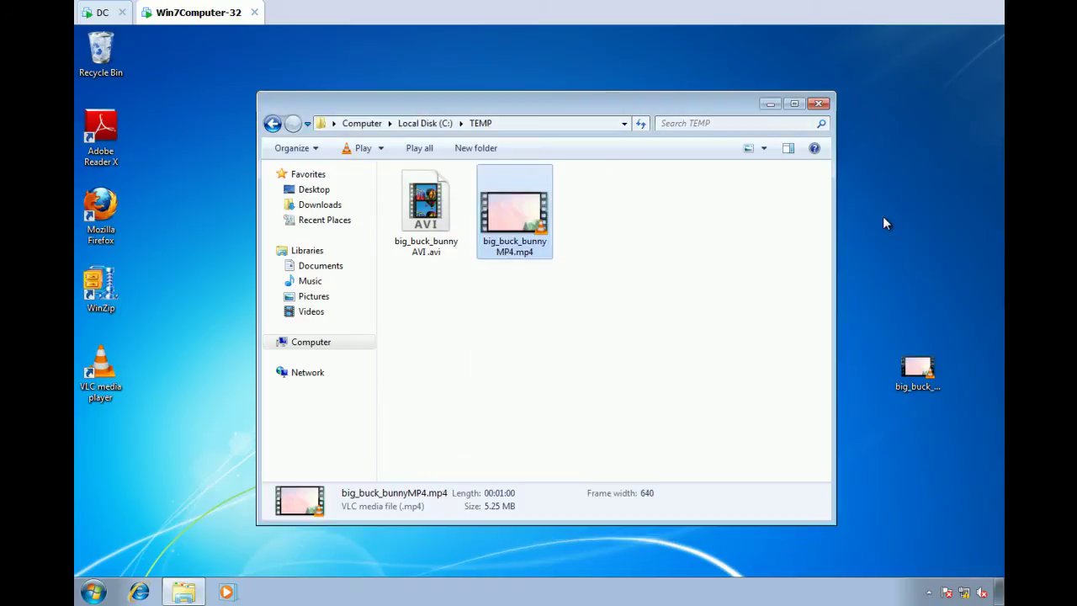
{"action": "left_click", "coordinate": [634, 347]}
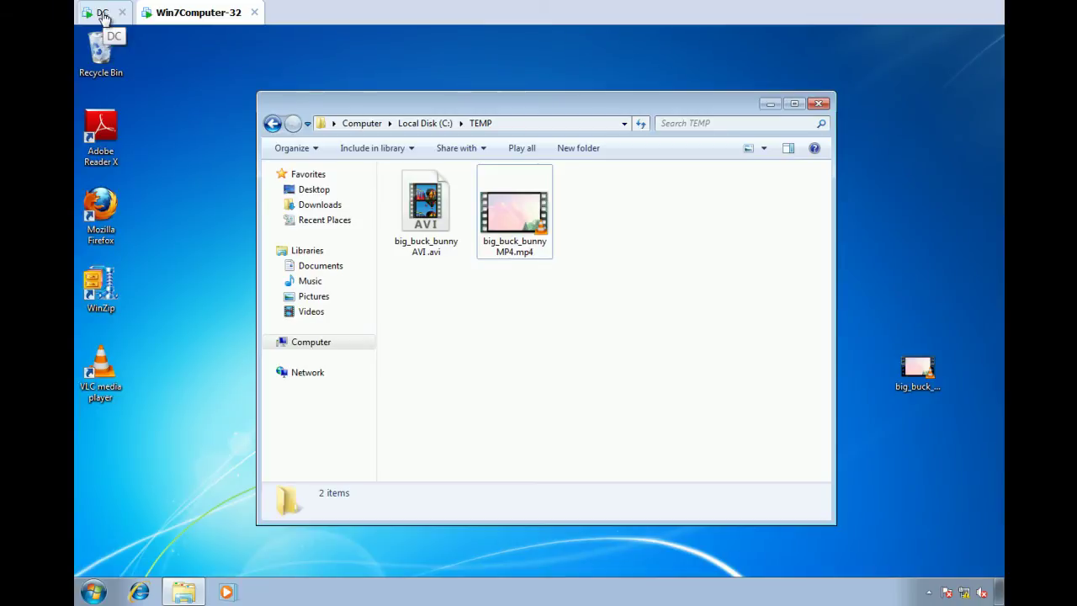
On the domain controller, link a new GPO 'Manage AAA Files with Windows Media Player' to West Sales Users and edit it
{"action": "left_click", "coordinate": [103, 13]}
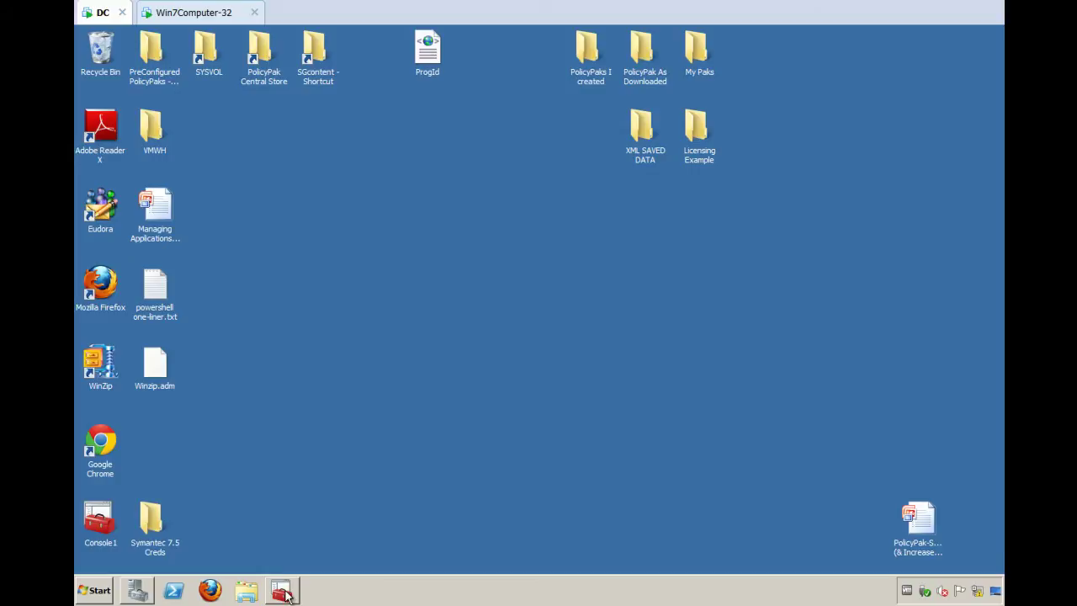
{"action": "left_click", "coordinate": [283, 588]}
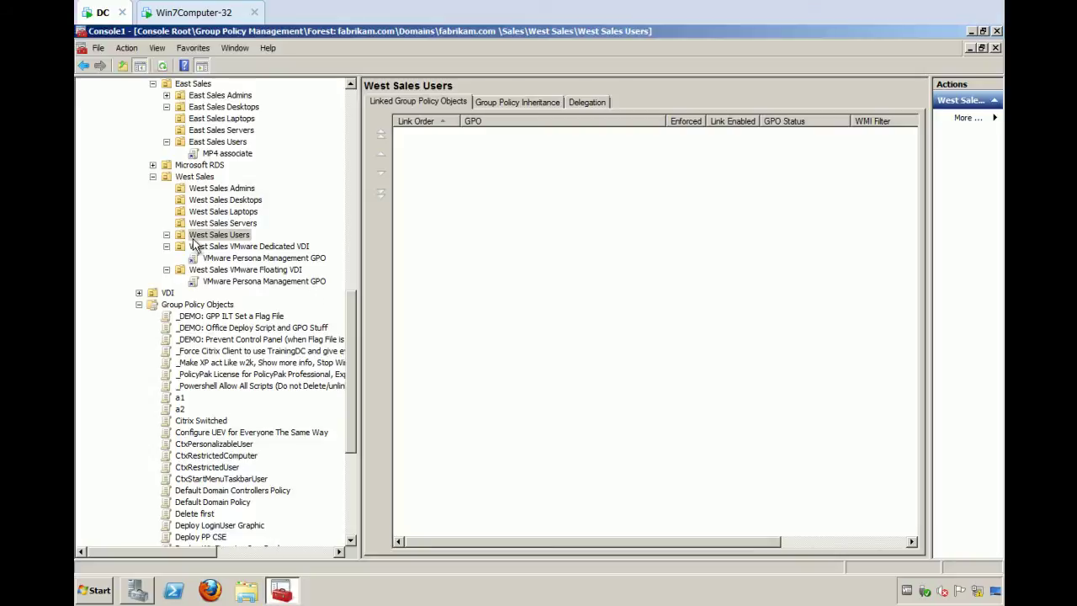
{"action": "left_click", "coordinate": [206, 240]}
{"action": "right_click", "coordinate": [220, 236]}
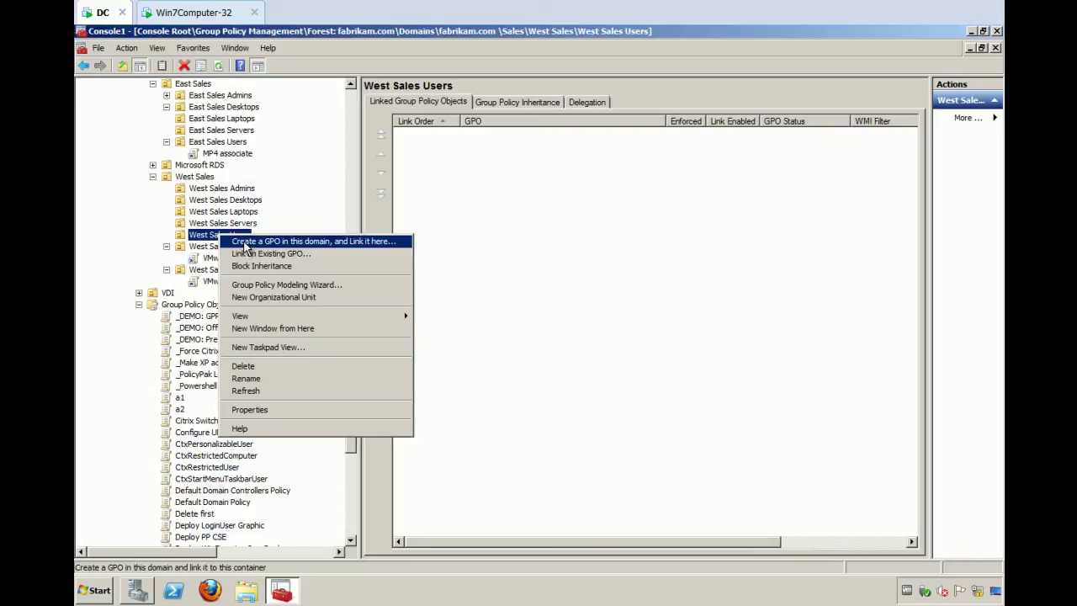
{"action": "left_click", "coordinate": [244, 242]}
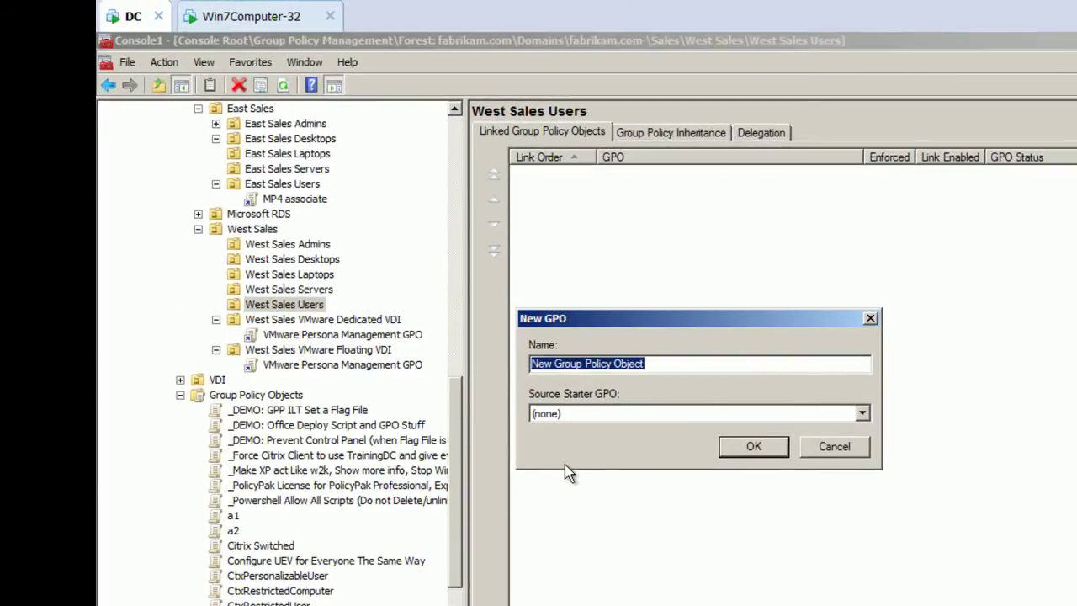
{"action": "type", "text": "Manage"}
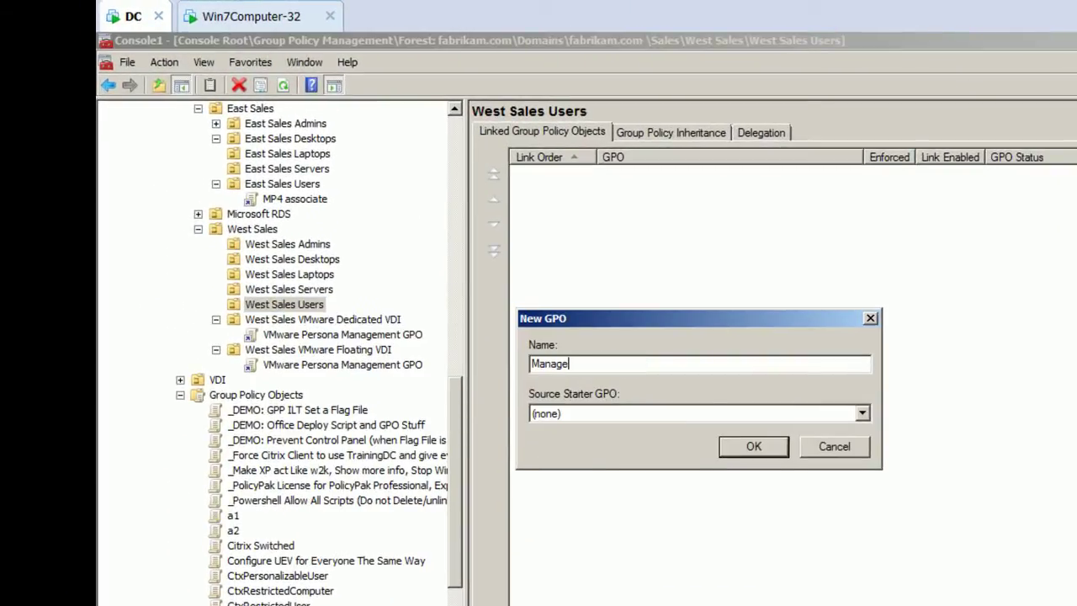
{"action": "type", "text": " AAA Files with Windows M"}
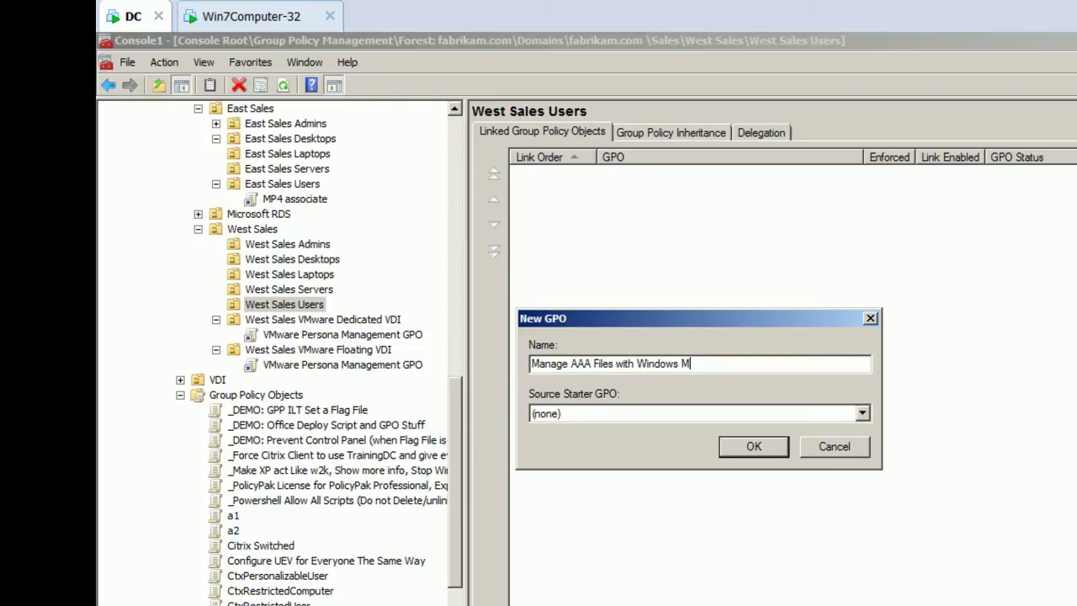
{"action": "type", "text": "edia Player"}
{"action": "key", "text": "Return"}
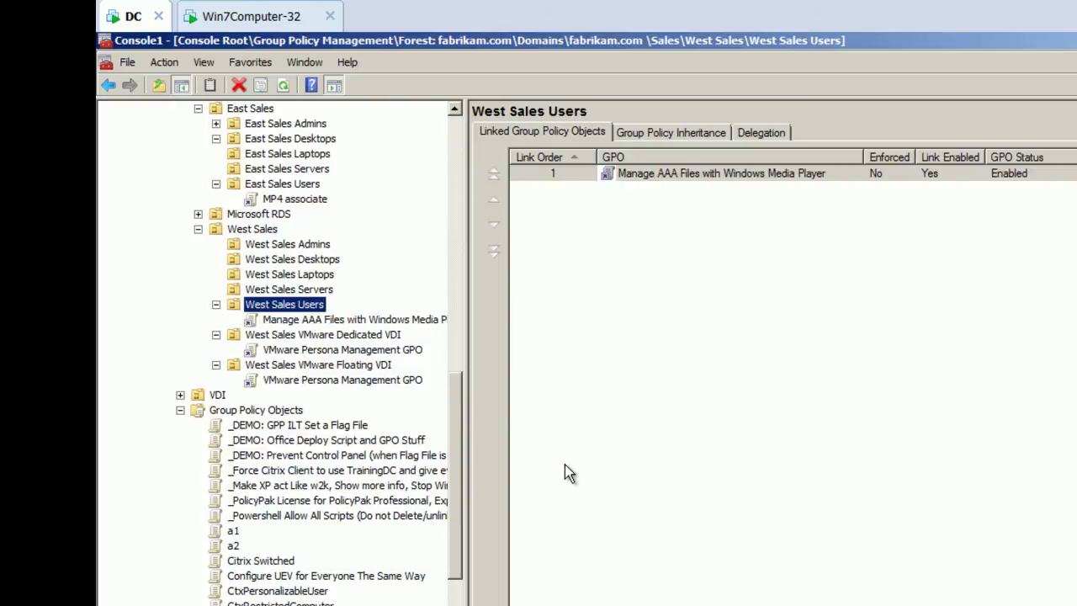
{"action": "right_click", "coordinate": [335, 321]}
{"action": "left_click", "coordinate": [358, 327]}
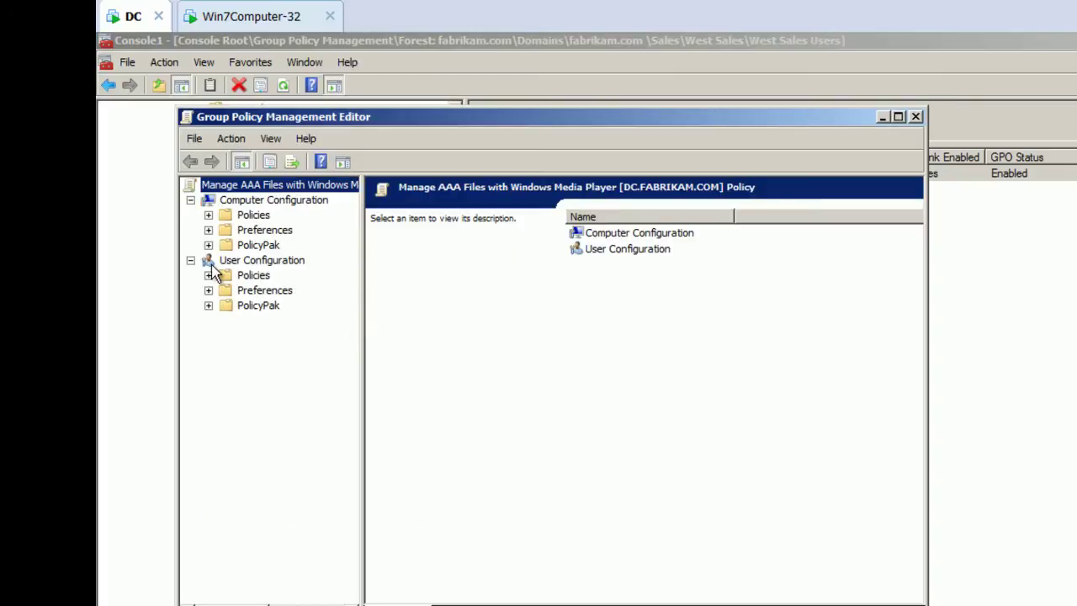
Create a new Open With item under User Preferences > Control Panel Settings > Folder Options
{"action": "left_click", "coordinate": [207, 290]}
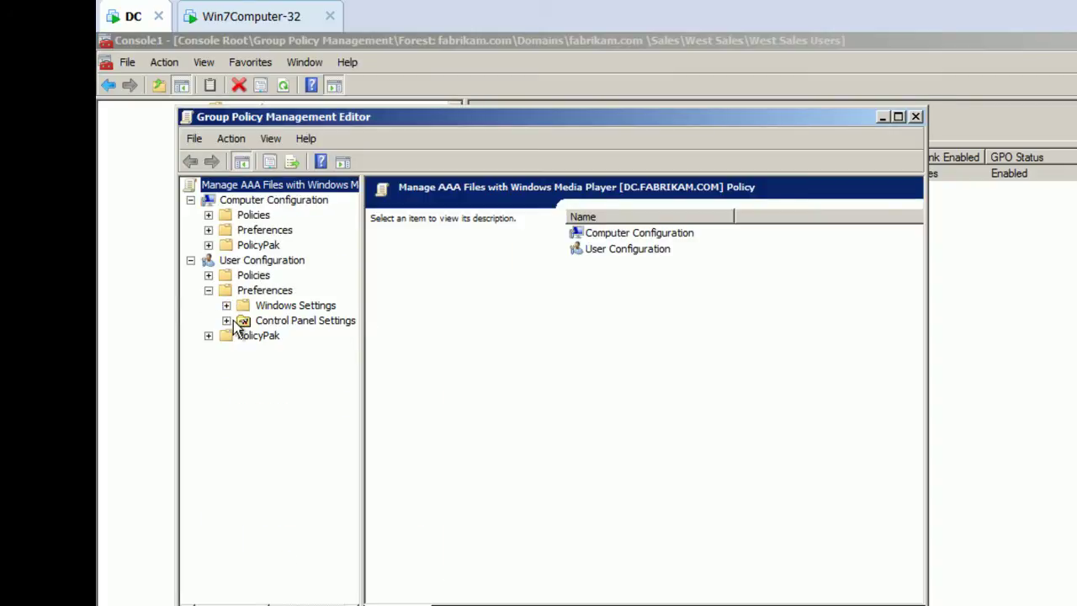
{"action": "left_click", "coordinate": [226, 321]}
{"action": "left_click", "coordinate": [324, 366]}
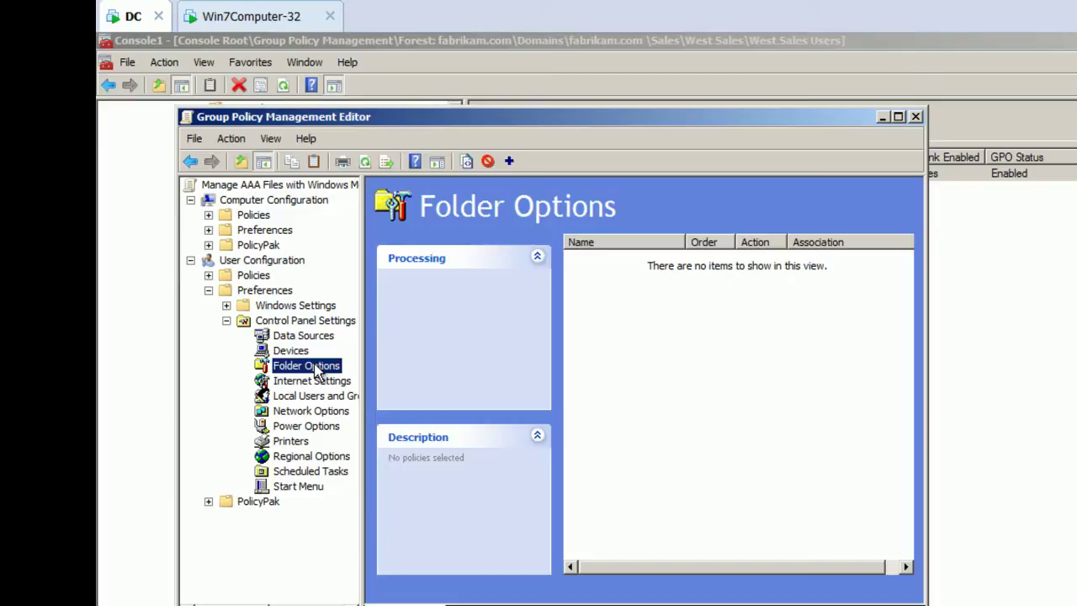
{"action": "right_click", "coordinate": [313, 366]}
{"action": "mouse_move", "coordinate": [357, 374]}
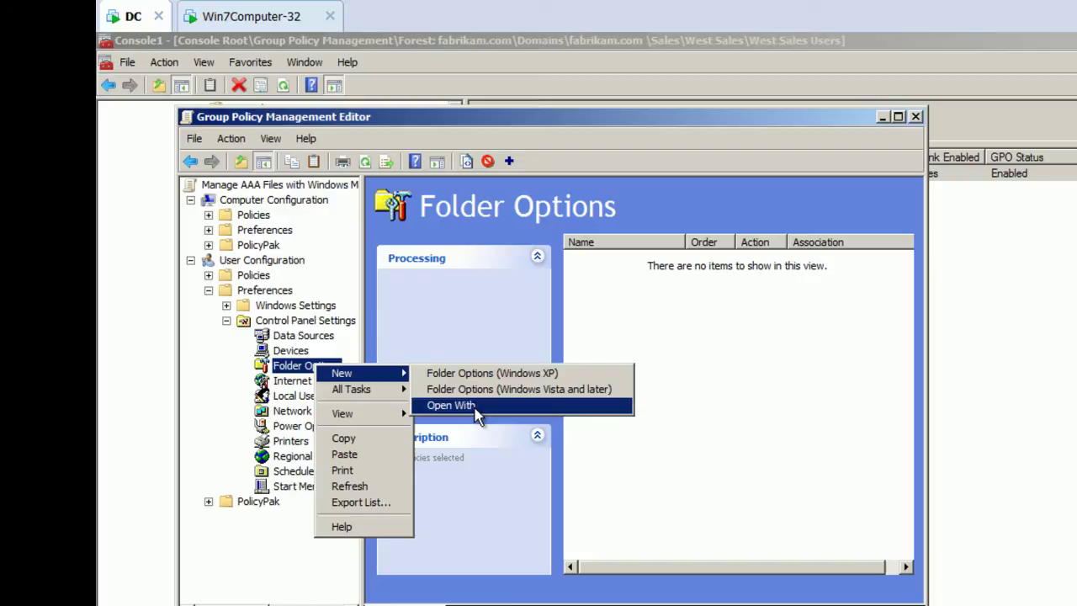
{"action": "left_click", "coordinate": [477, 406]}
Associate the AAA extension with the pasted wmplayer.exe path and save the item
{"action": "left_click", "coordinate": [536, 282]}
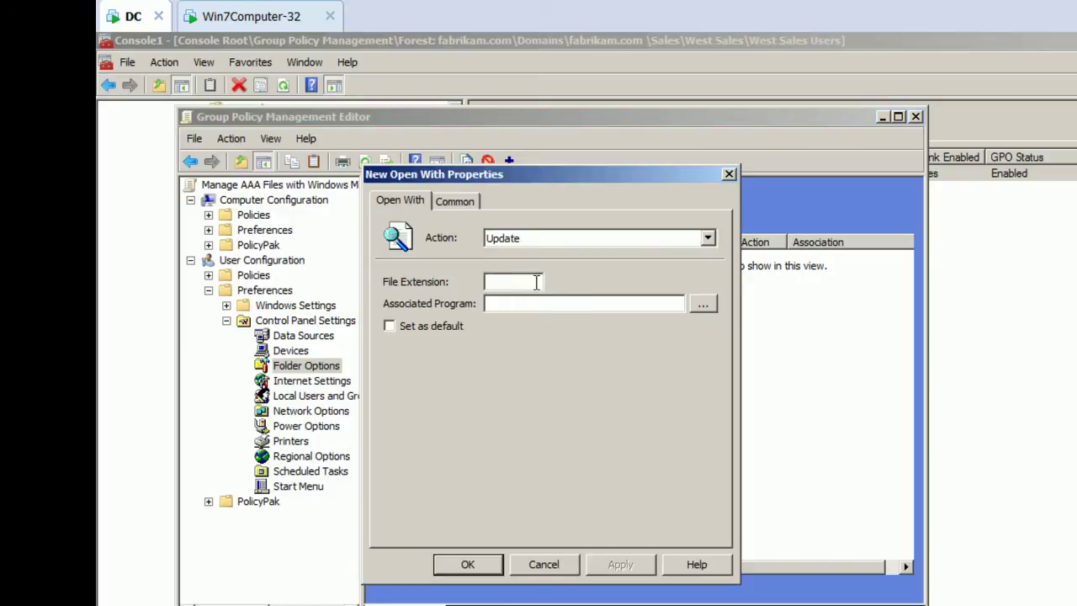
{"action": "type", "text": "AAA"}
{"action": "left_click", "coordinate": [604, 306]}
{"action": "right_click", "coordinate": [506, 301]}
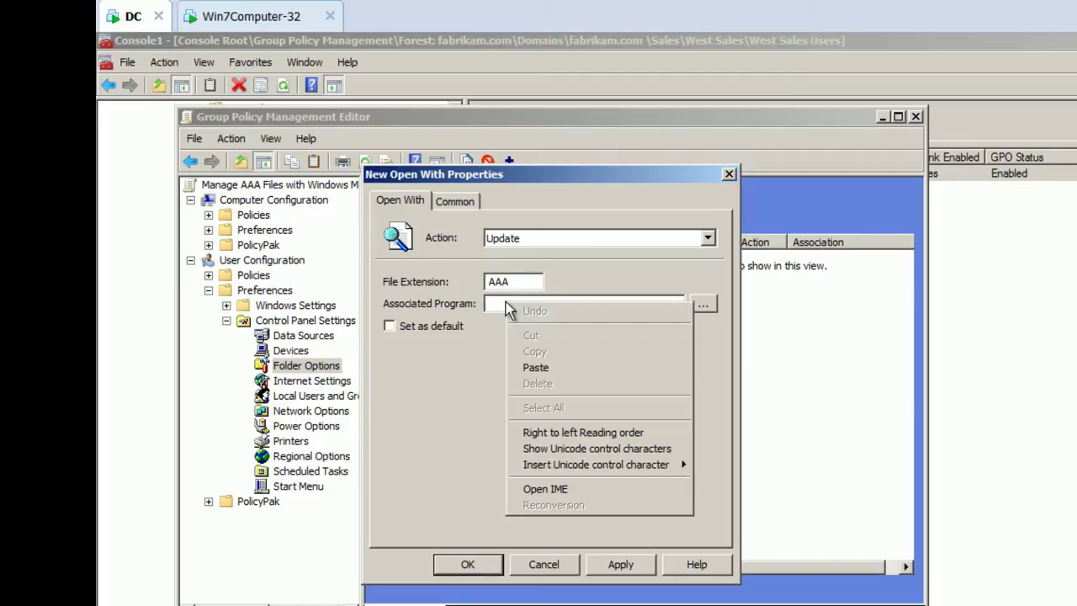
{"action": "left_click", "coordinate": [553, 370]}
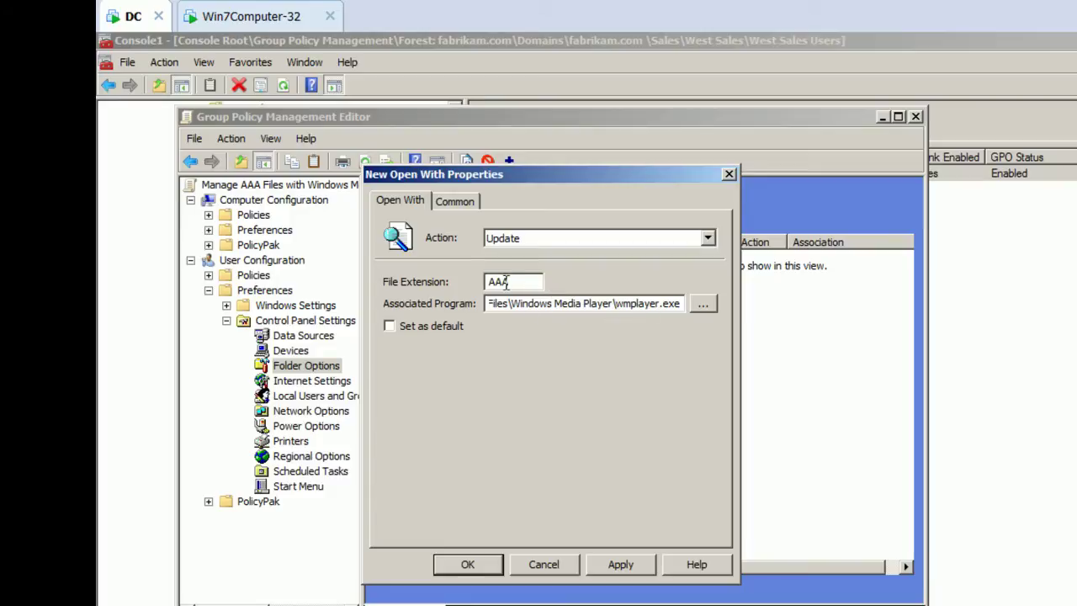
{"action": "left_click", "coordinate": [471, 564]}
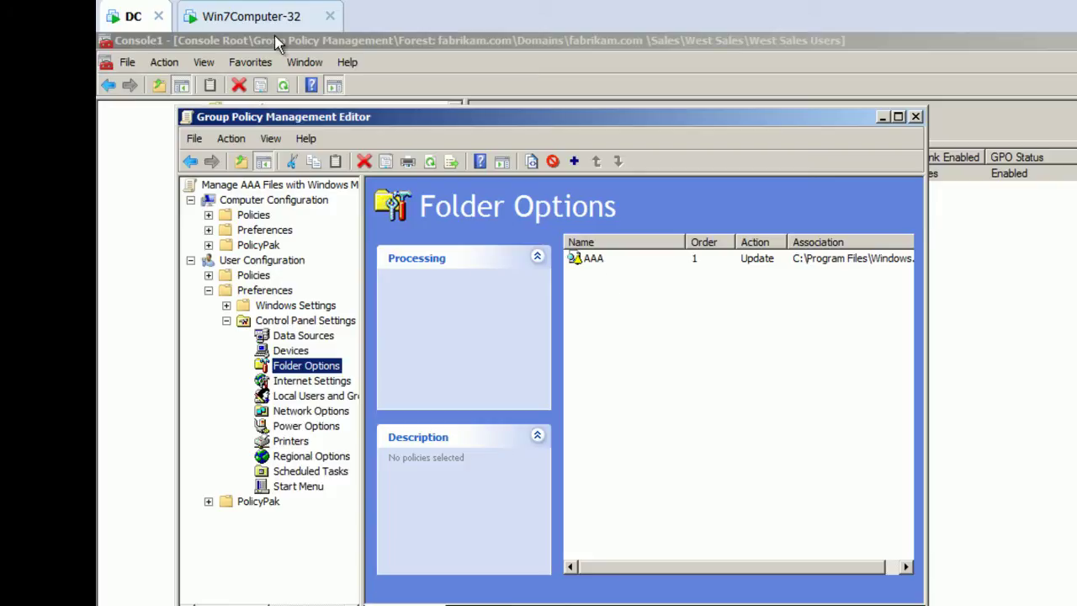
Create an empty HELLO.AAA file in TEMP on the Windows 7 client, dismissing the warnings
{"action": "left_click", "coordinate": [256, 15]}
{"action": "right_click", "coordinate": [604, 408]}
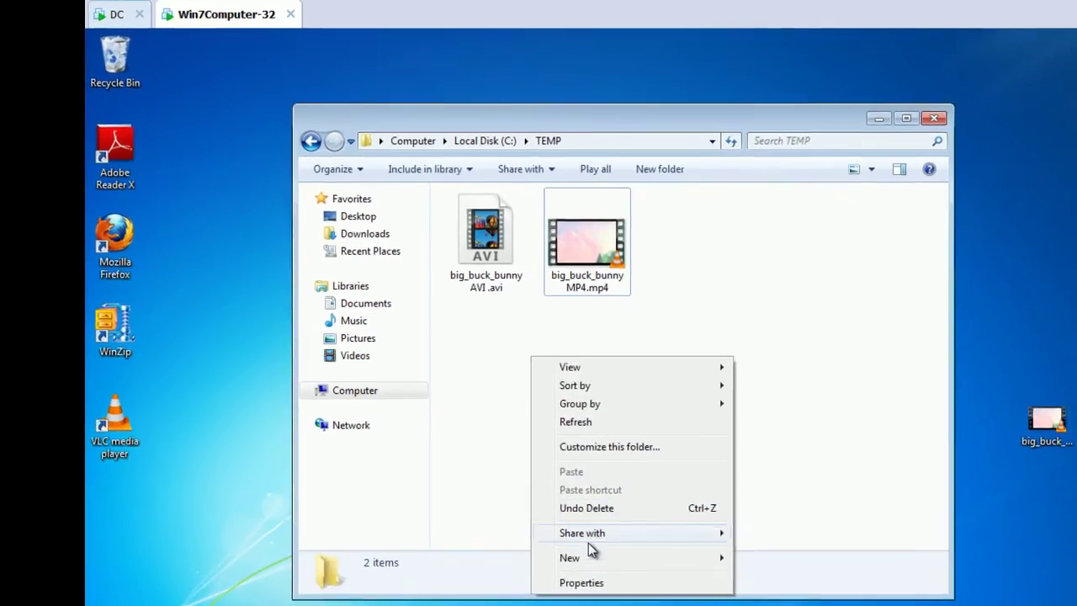
{"action": "mouse_move", "coordinate": [581, 554]}
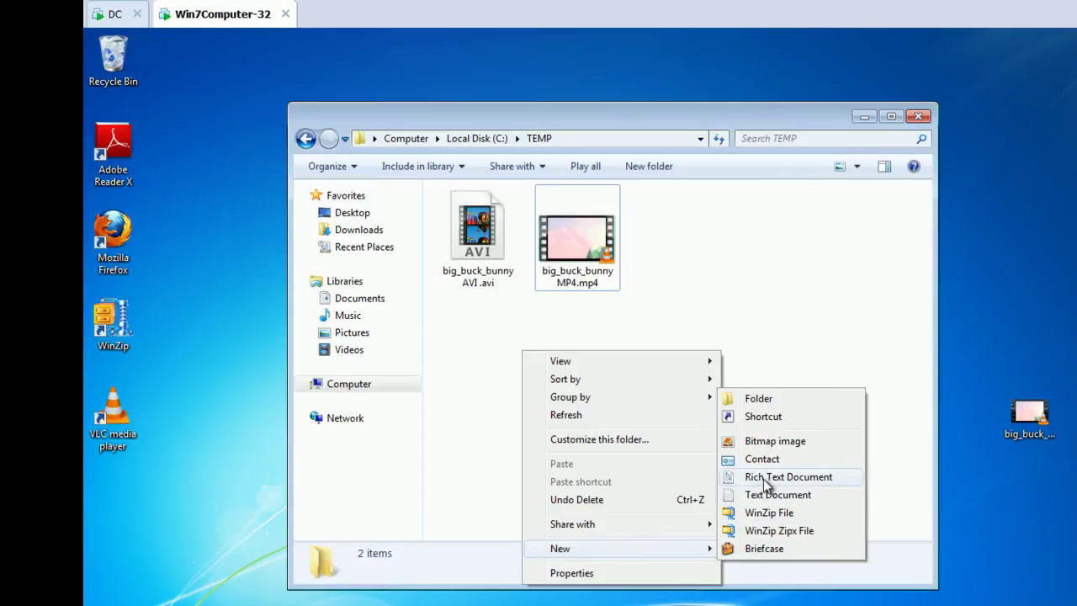
{"action": "left_click", "coordinate": [767, 496]}
{"action": "type", "text": "HELLO"}
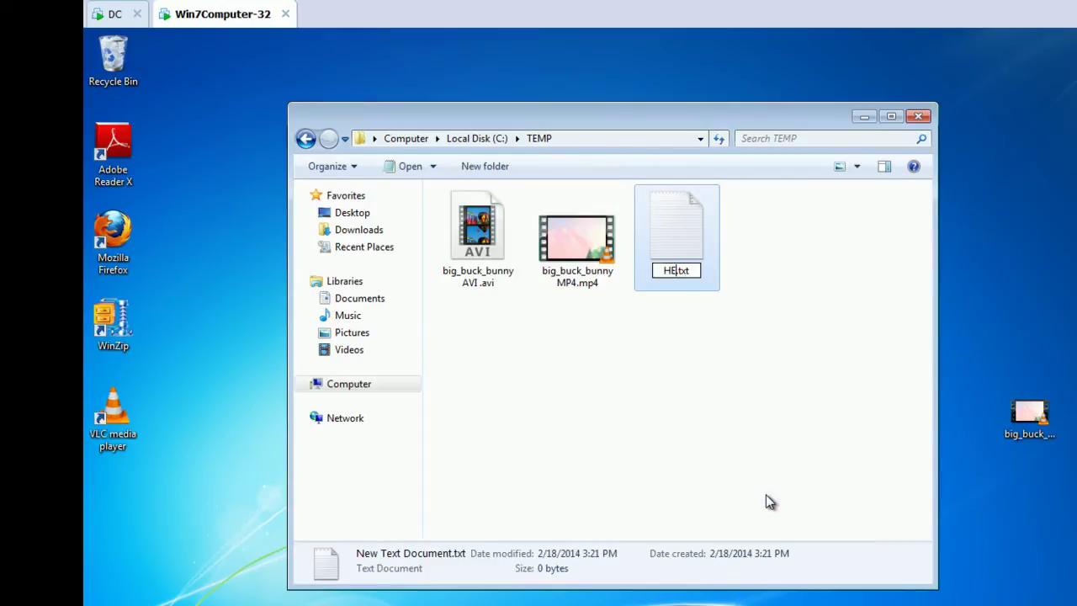
{"action": "key", "text": "BackSpace"}
{"action": "key", "text": "BackSpace"}
{"action": "key", "text": "BackSpace"}
{"action": "type", "text": "mp4"}
{"action": "key", "text": "Return"}
{"action": "key", "text": "Return"}
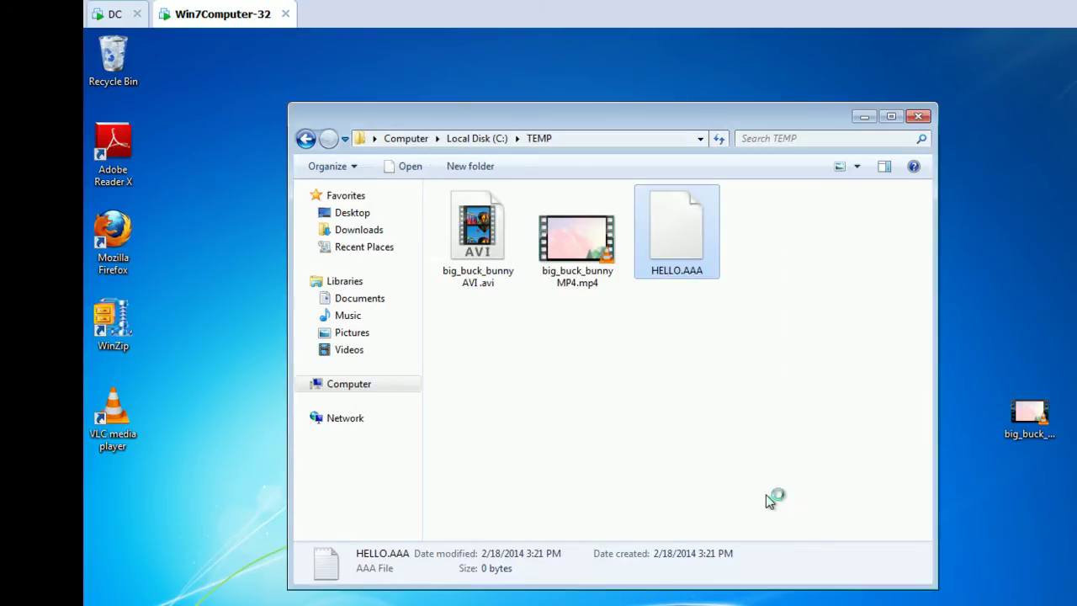
{"action": "key", "text": "Return"}
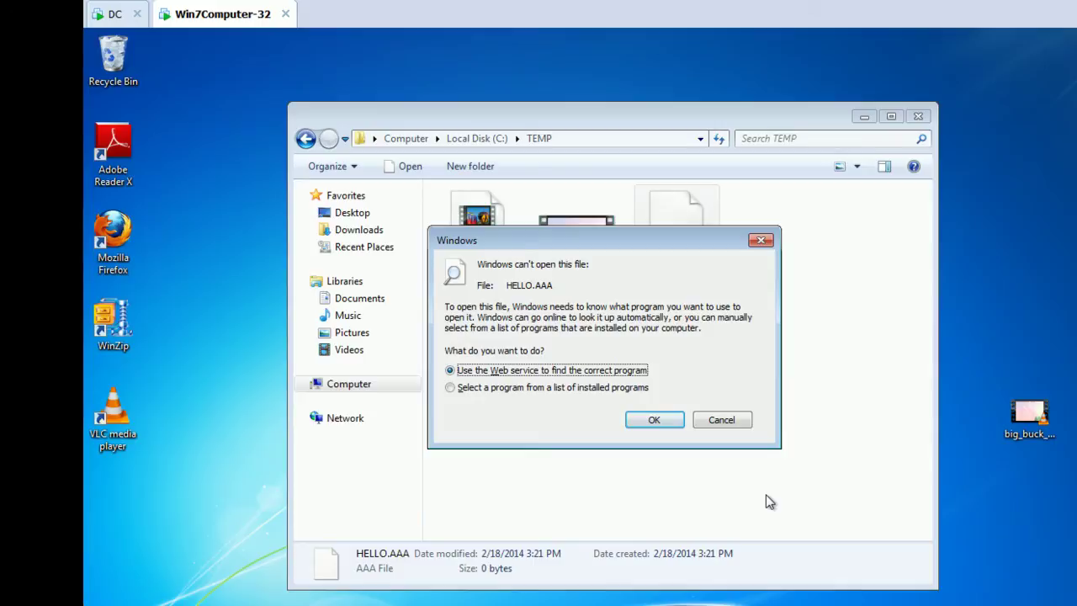
{"action": "key", "text": "Escape"}
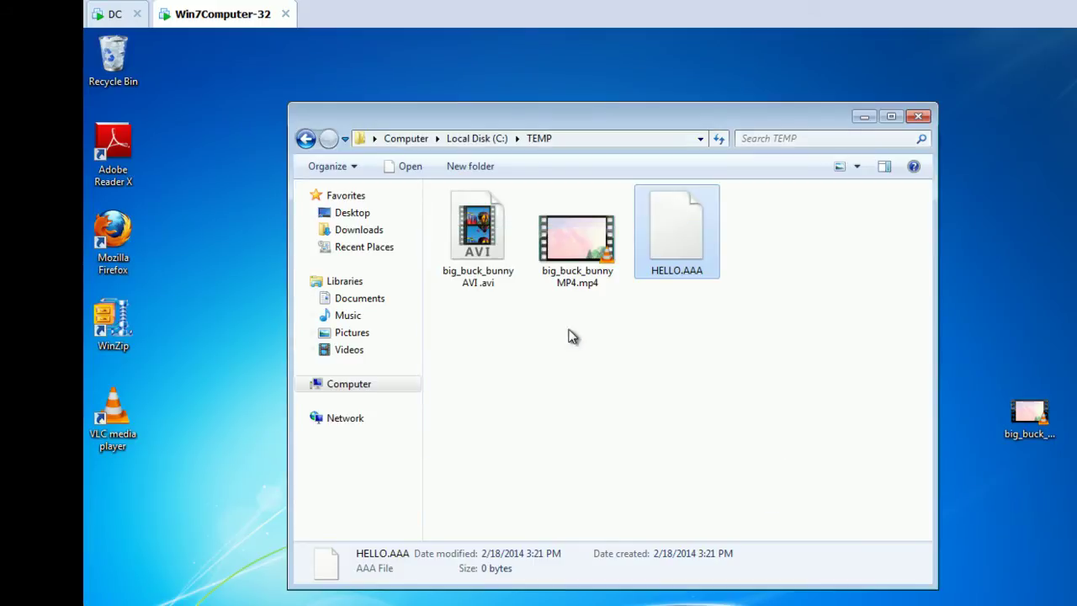
Launch cmd on the Windows 7 client and run gpupdate, moving the console off the file listing
{"action": "key", "text": "super"}
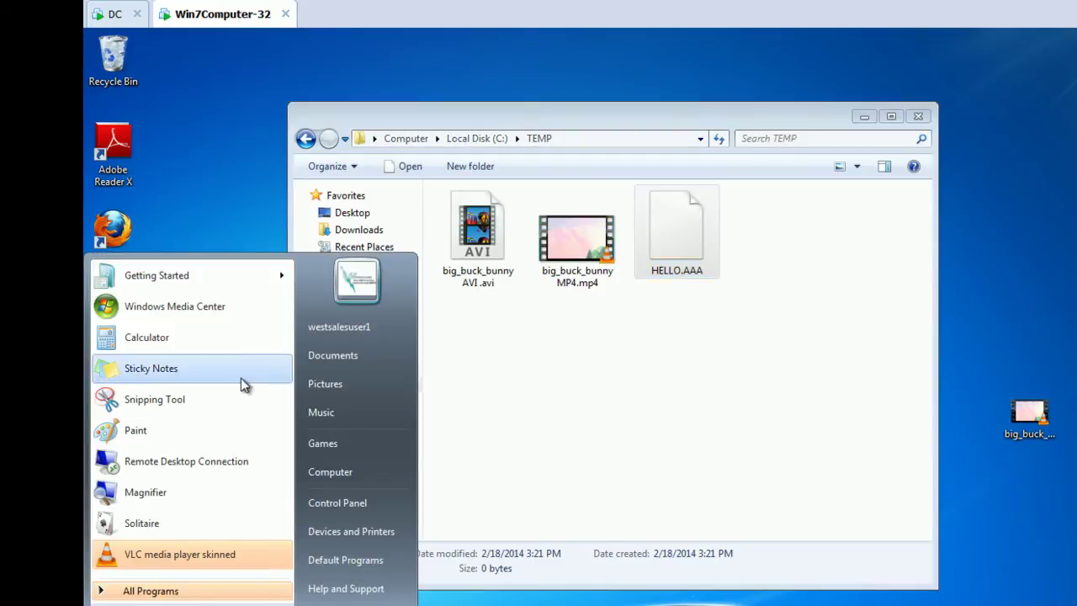
{"action": "left_click", "coordinate": [116, 15]}
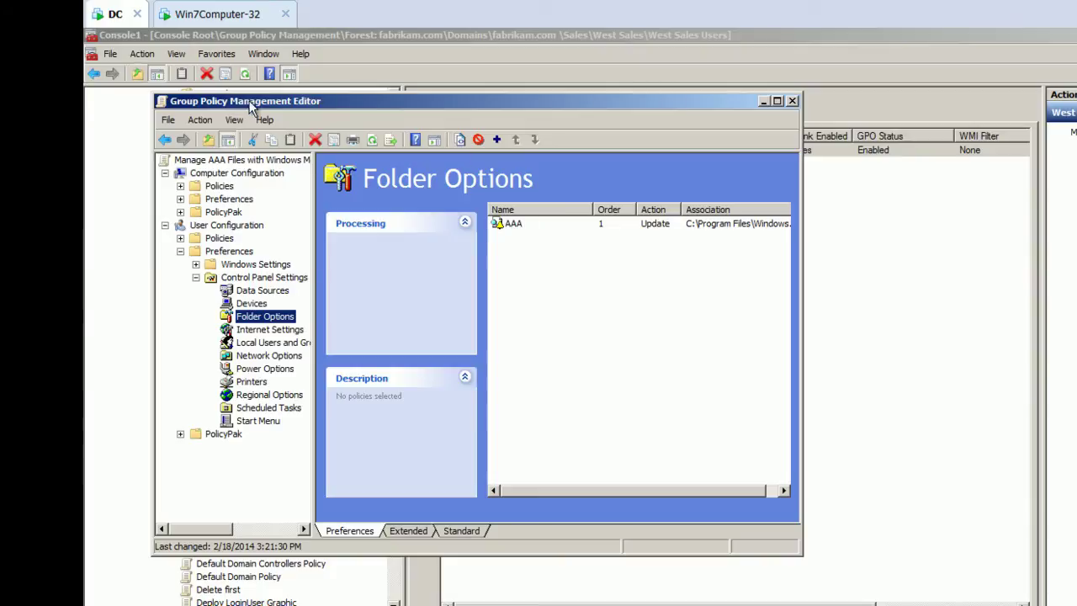
{"action": "left_click_drag", "start_coordinate": [240, 102], "coordinate": [486, 147]}
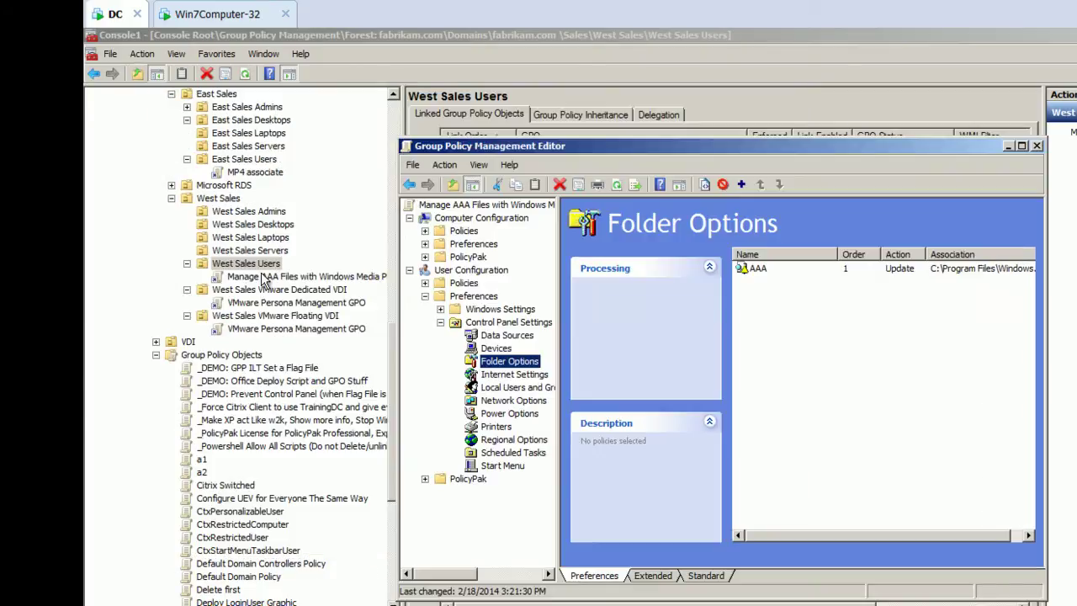
{"action": "left_click", "coordinate": [217, 14]}
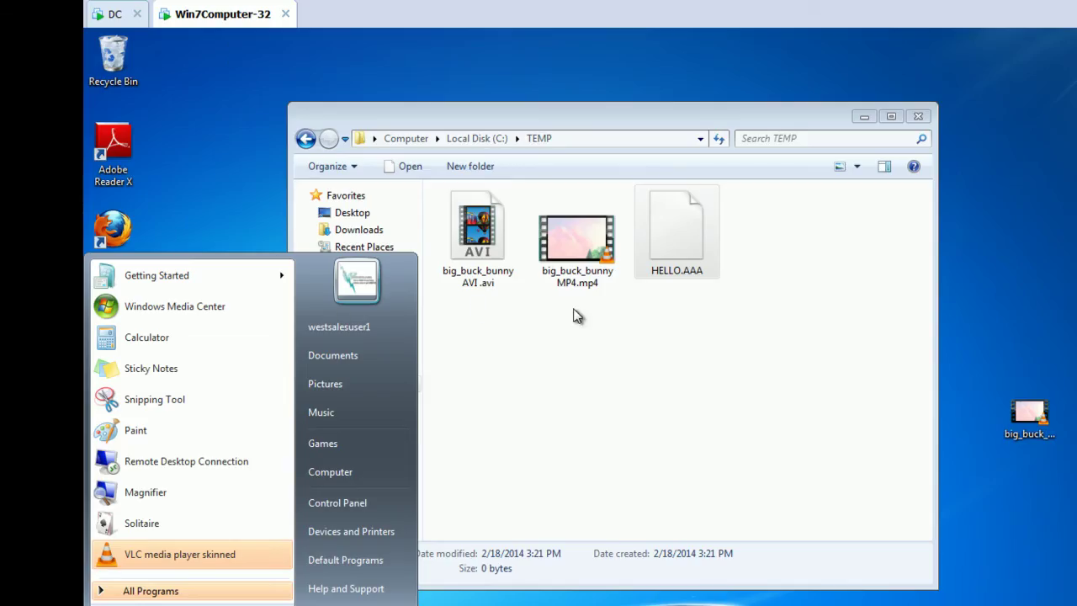
{"action": "left_click", "coordinate": [661, 267]}
{"action": "type", "text": "cmd"}
{"action": "key", "text": "Return"}
{"action": "type", "text": "gpupda"}
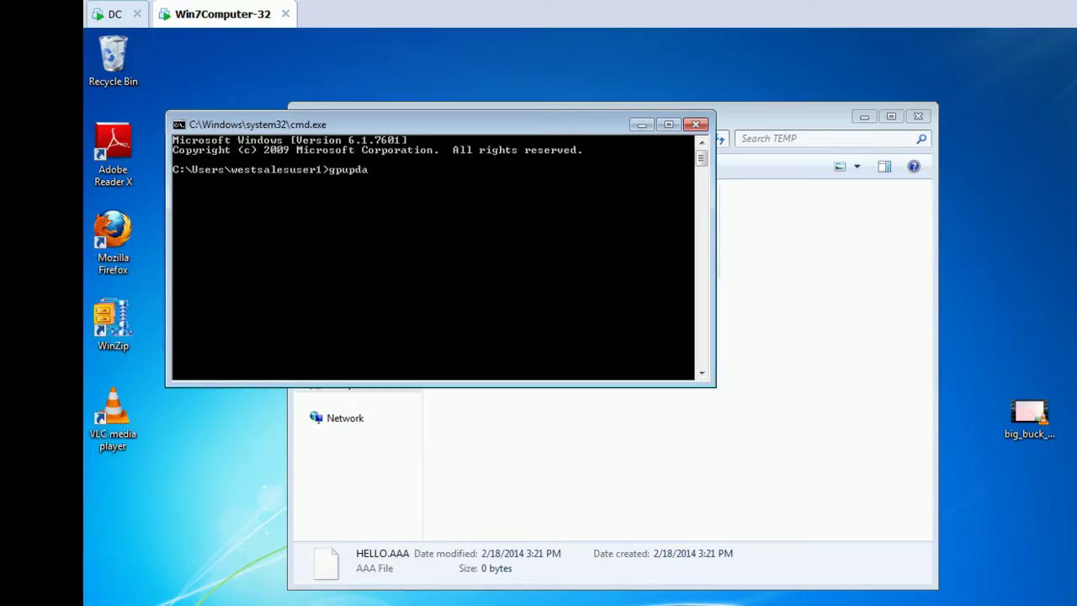
{"action": "type", "text": "te"}
{"action": "key", "text": "Return"}
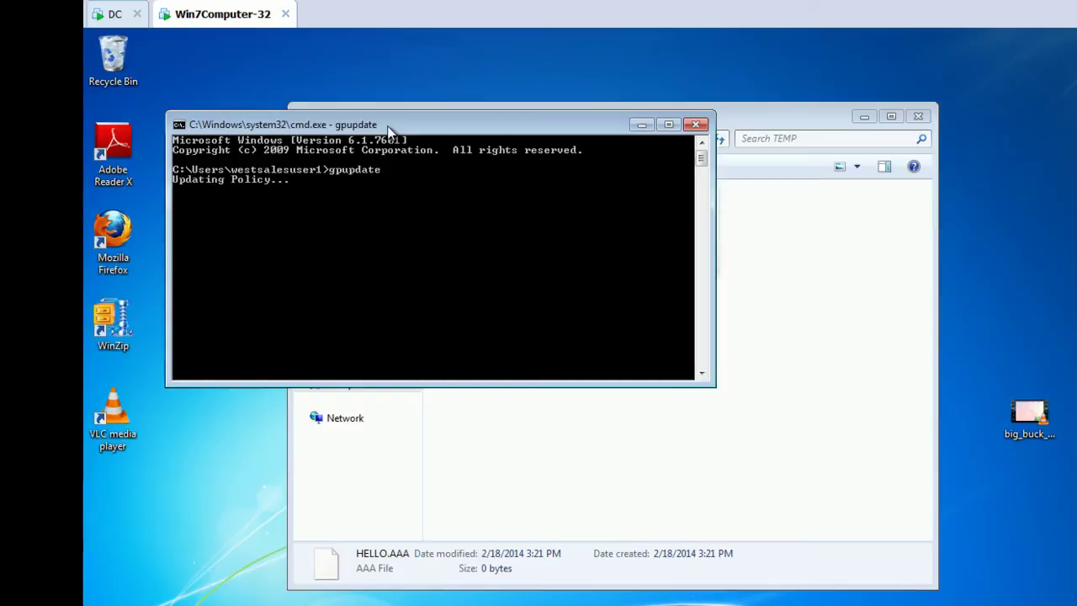
{"action": "left_click_drag", "start_coordinate": [390, 130], "coordinate": [771, 370]}
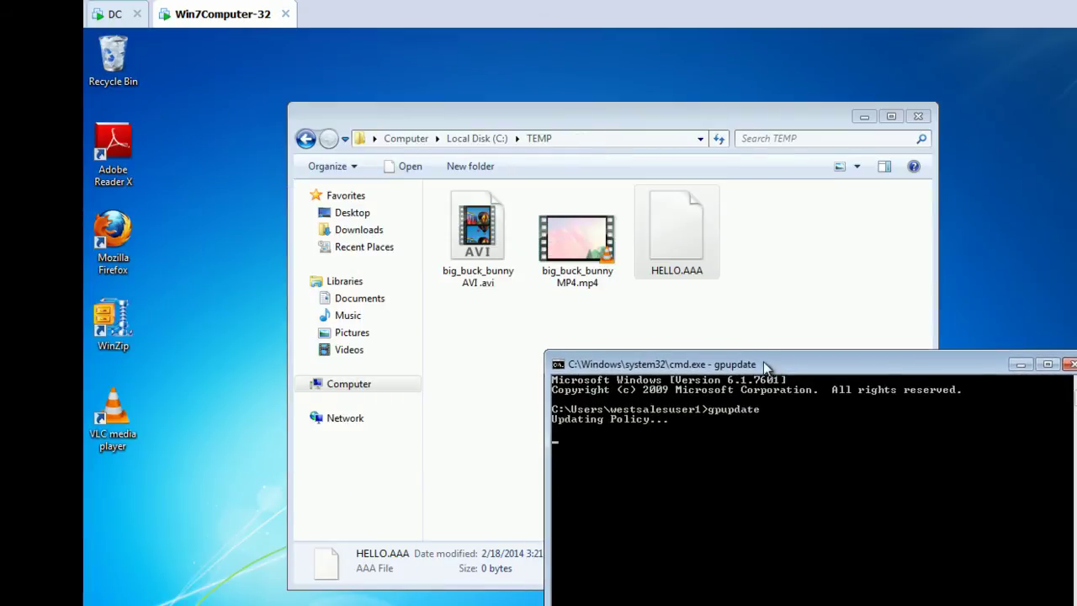
{"action": "left_click", "coordinate": [697, 270]}
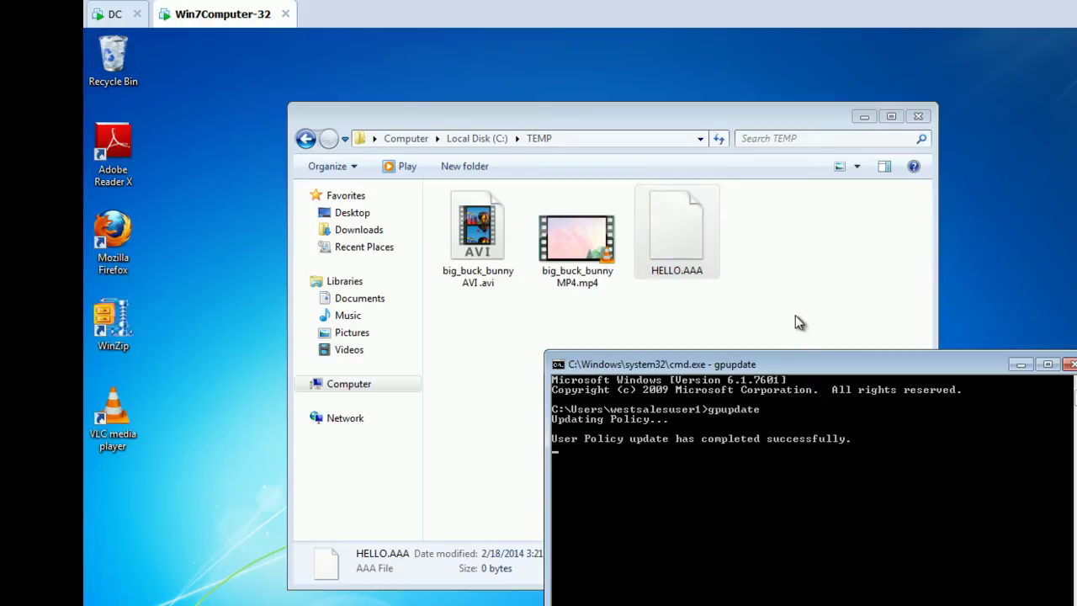
Open HELLO.AAA, decline playing it in Windows Media Player, and close the player
{"action": "left_click", "coordinate": [794, 315]}
{"action": "double_click", "coordinate": [689, 243]}
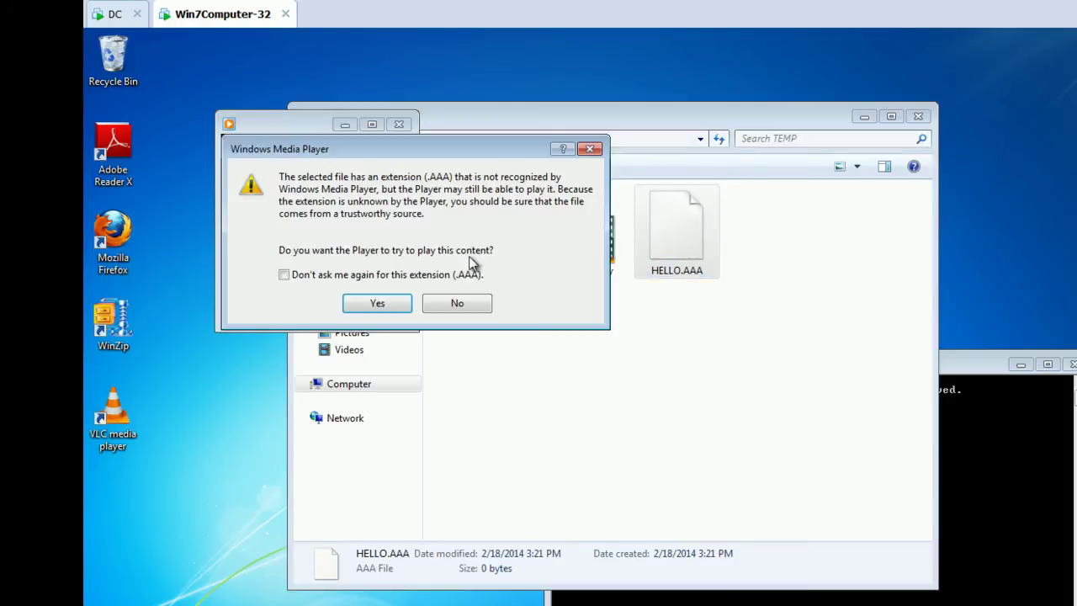
{"action": "left_click_drag", "start_coordinate": [384, 153], "coordinate": [407, 198]}
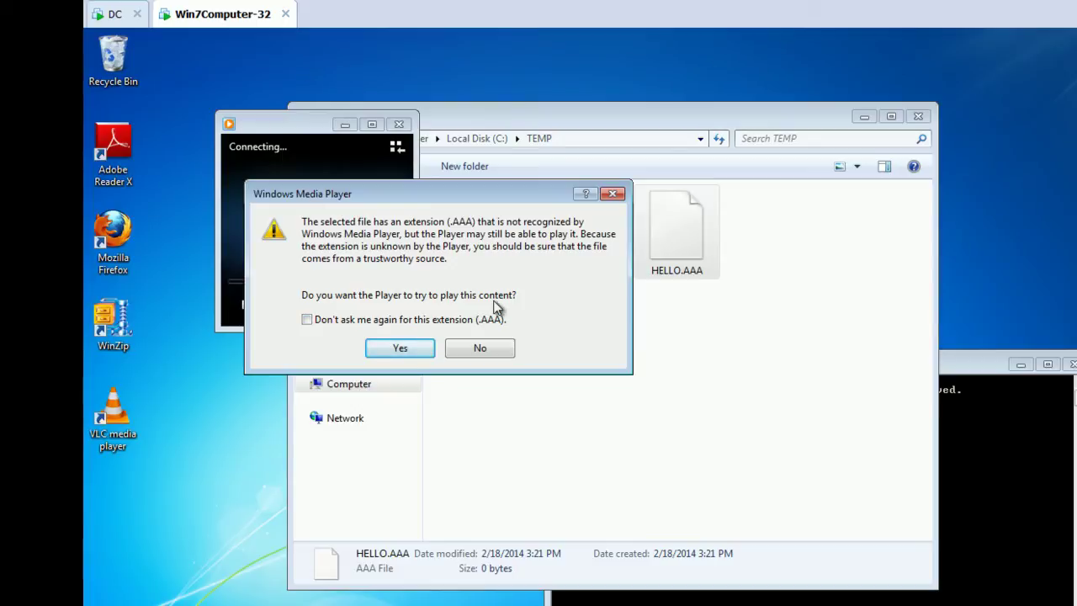
{"action": "left_click", "coordinate": [481, 345]}
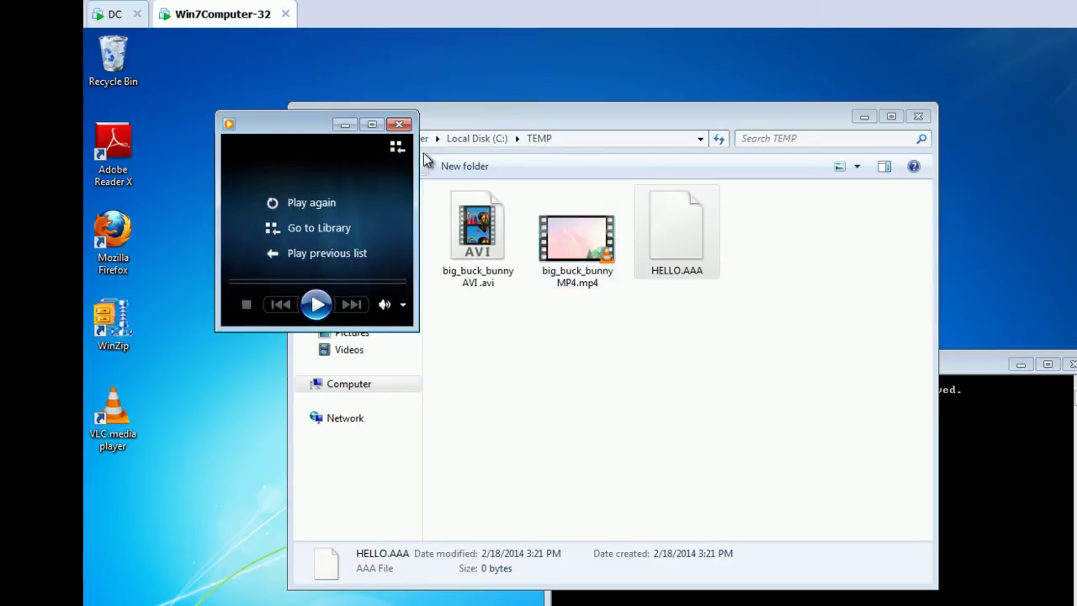
{"action": "left_click", "coordinate": [399, 125]}
Open the MP4 video to confirm it still plays in VLC, then close VLC
{"action": "left_click", "coordinate": [616, 376]}
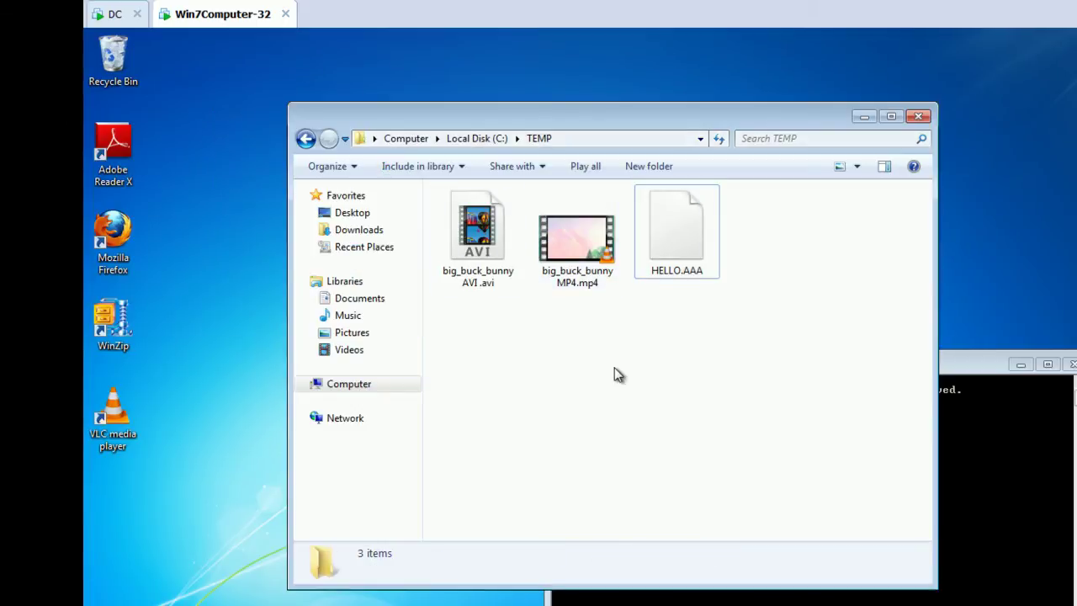
{"action": "double_click", "coordinate": [578, 250]}
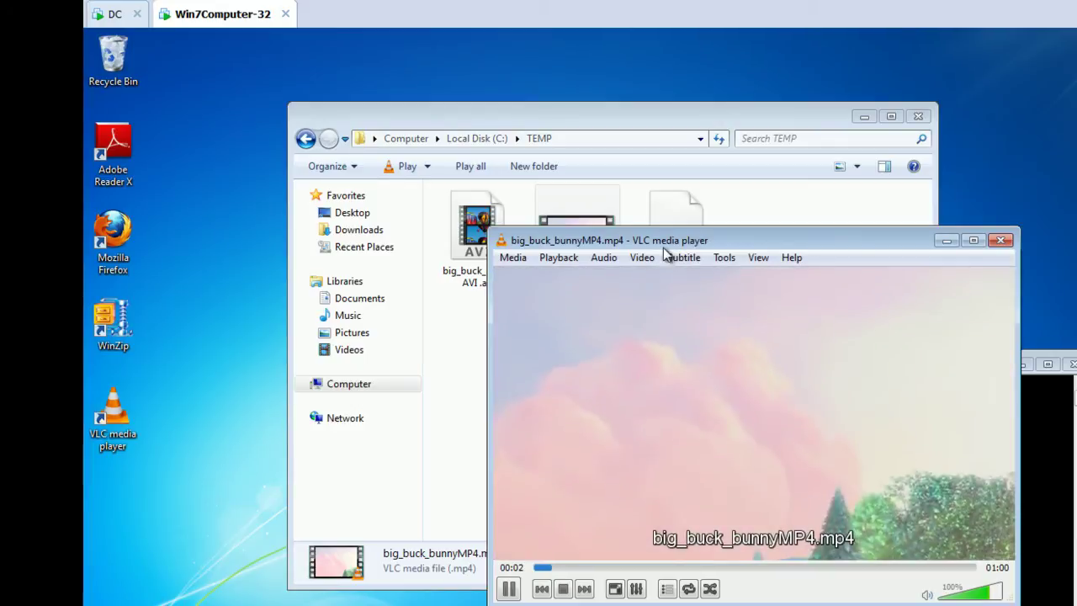
{"action": "left_click_drag", "start_coordinate": [685, 242], "coordinate": [686, 264]}
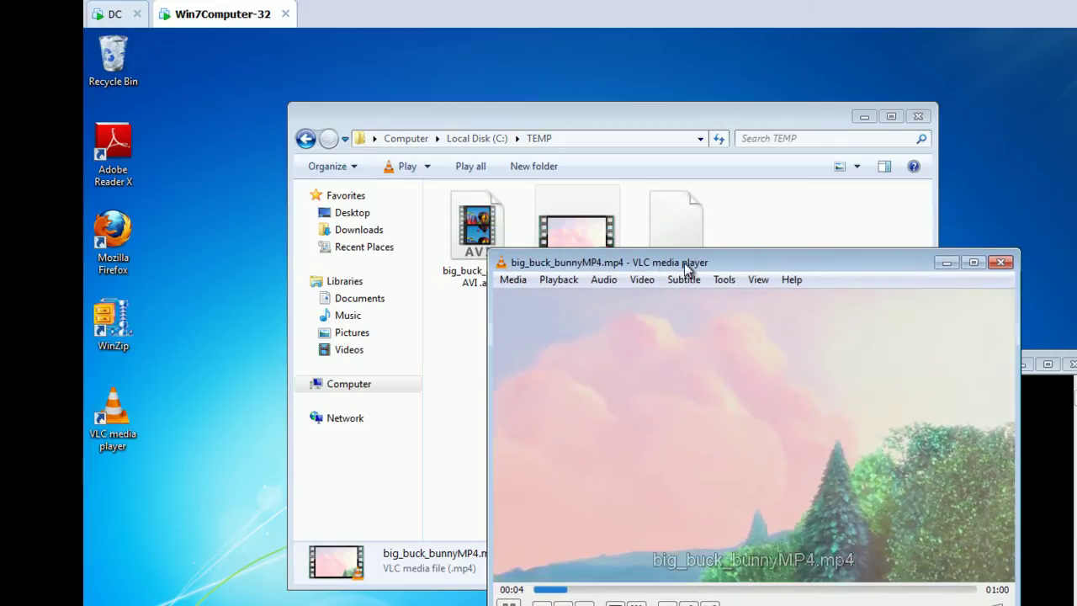
{"action": "left_click", "coordinate": [1000, 262]}
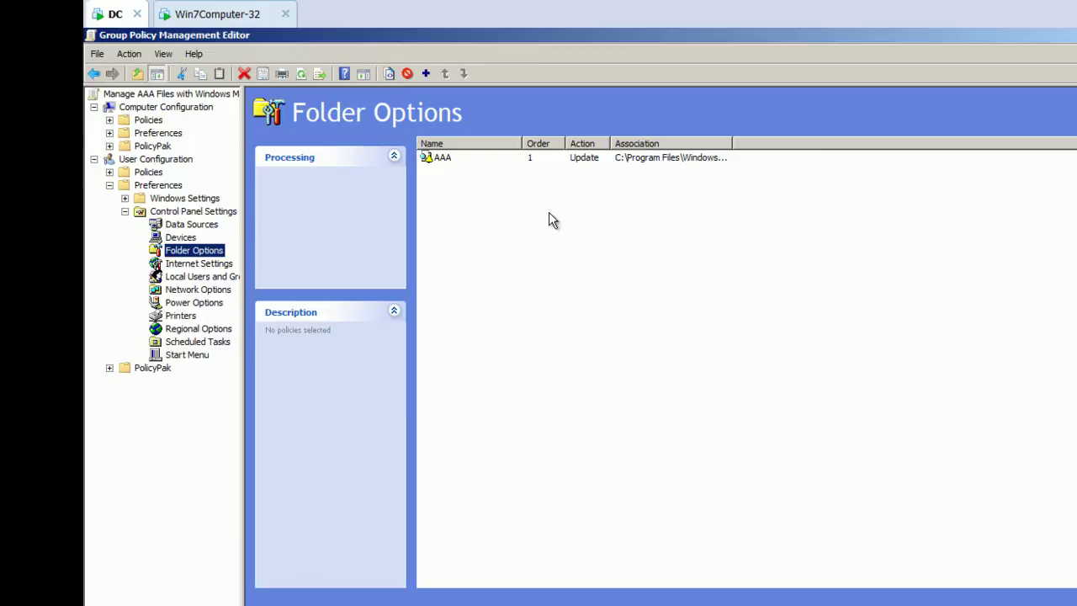
Add a Replace Open With item mapping the MP4 extension to the pasted wmplayer.exe path
{"action": "right_click", "coordinate": [428, 177]}
{"action": "mouse_move", "coordinate": [450, 186]}
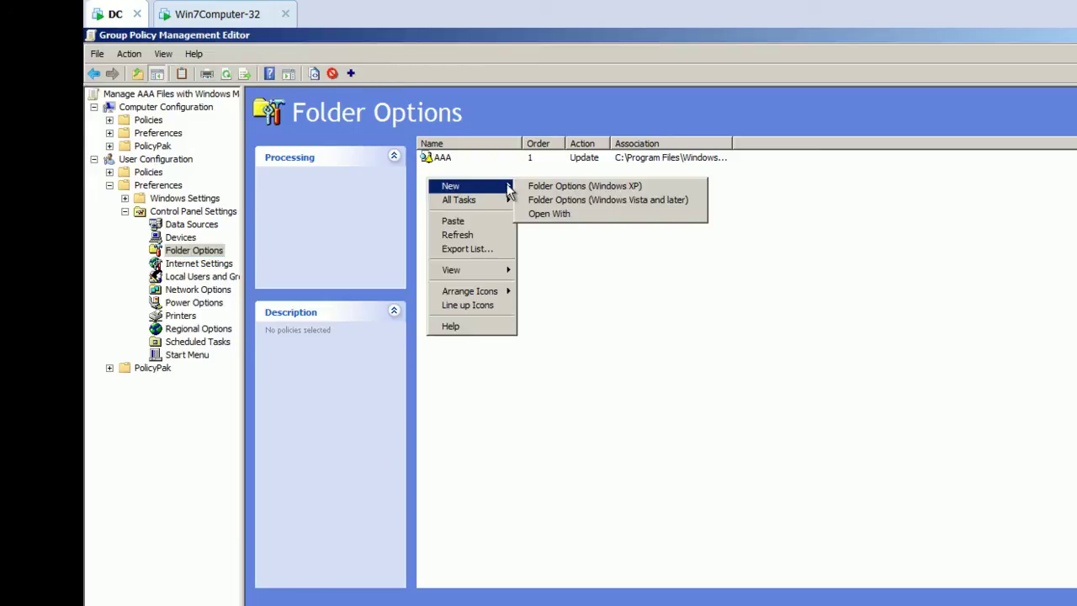
{"action": "left_click", "coordinate": [544, 211]}
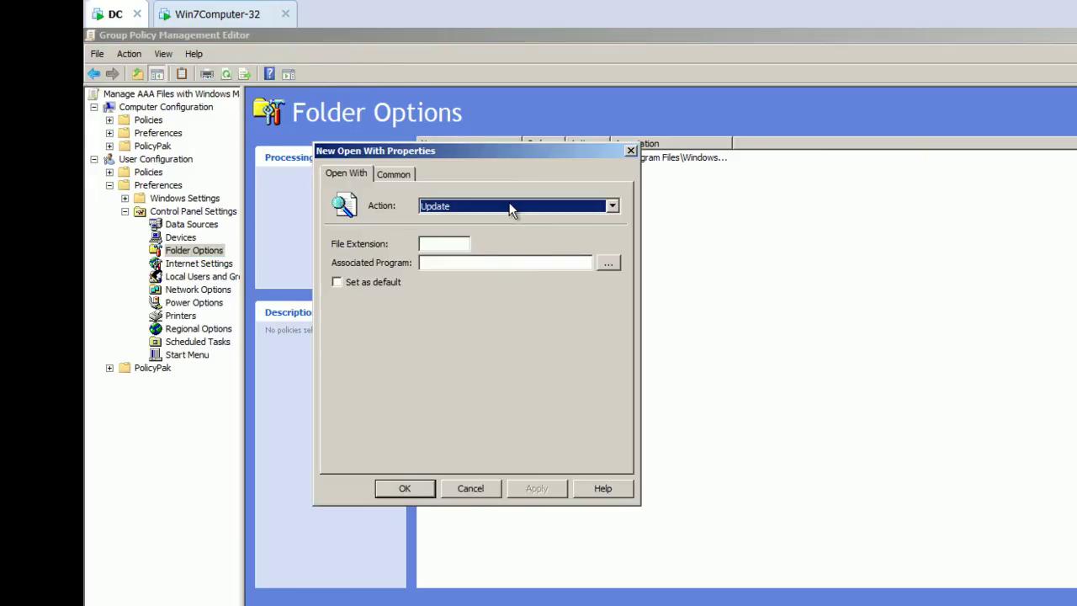
{"action": "left_click", "coordinate": [508, 210]}
{"action": "left_click", "coordinate": [480, 233]}
{"action": "left_click", "coordinate": [466, 243]}
{"action": "type", "text": "MP4"}
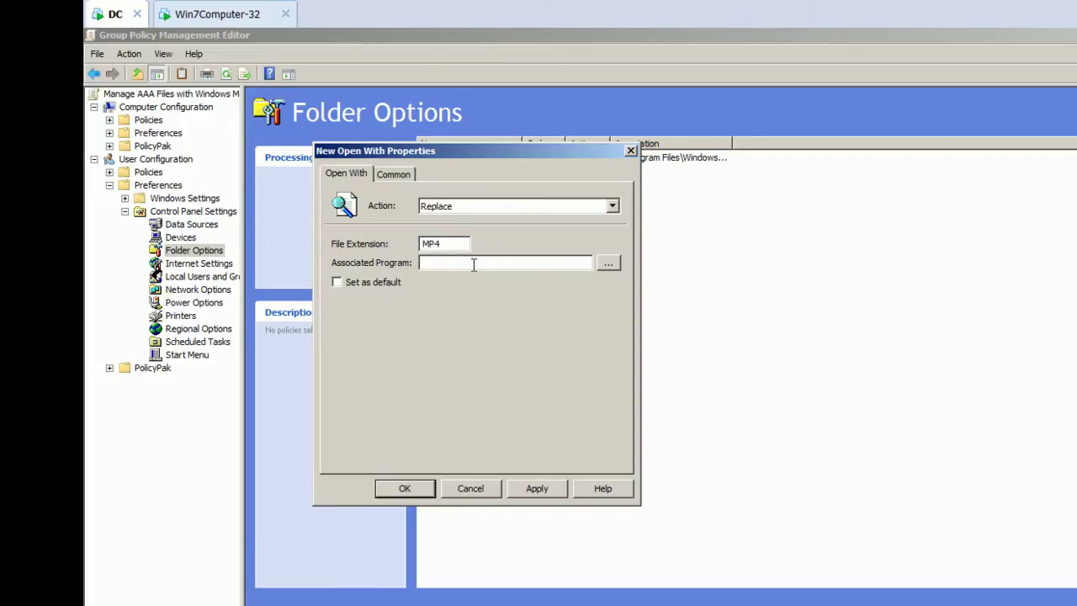
{"action": "key", "text": "ctrl+v"}
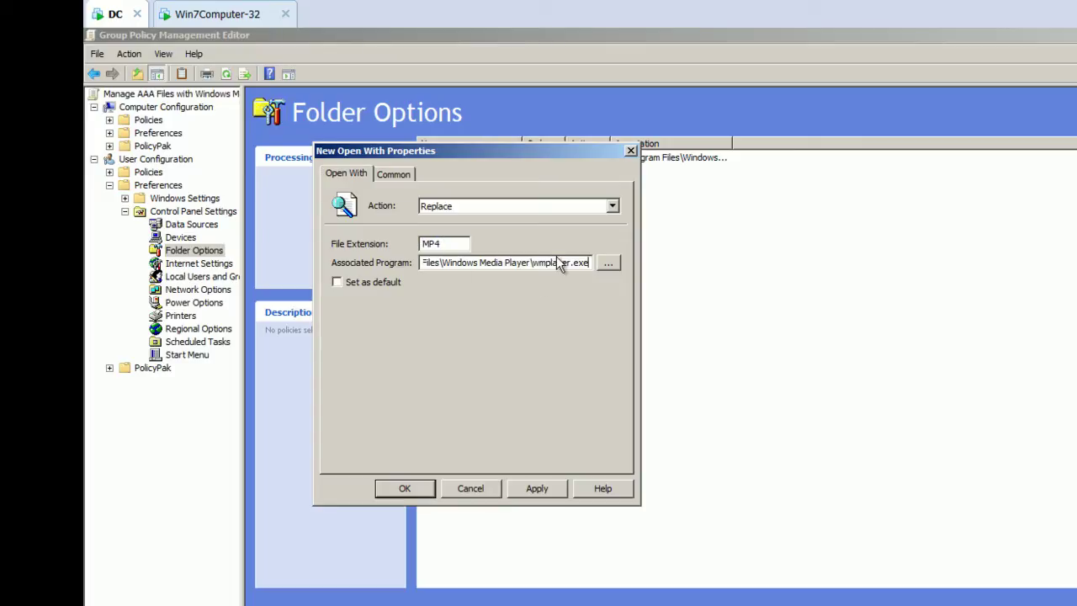
{"action": "left_click", "coordinate": [403, 491]}
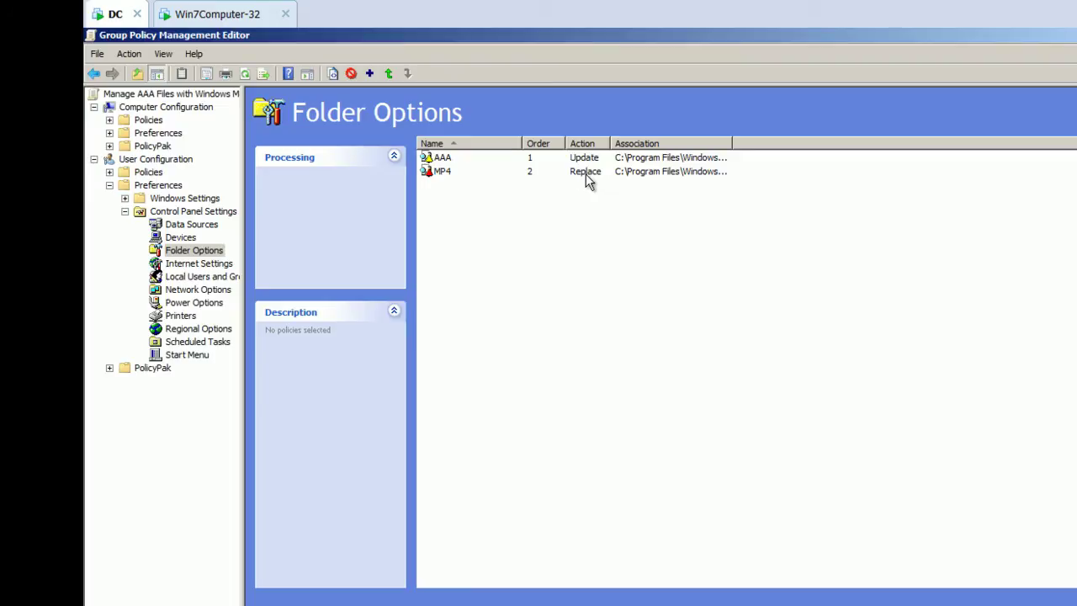
Run gpupdate /force in the Command Prompt on the Windows 7 client
{"action": "left_click", "coordinate": [181, 24]}
{"action": "left_click", "coordinate": [716, 483]}
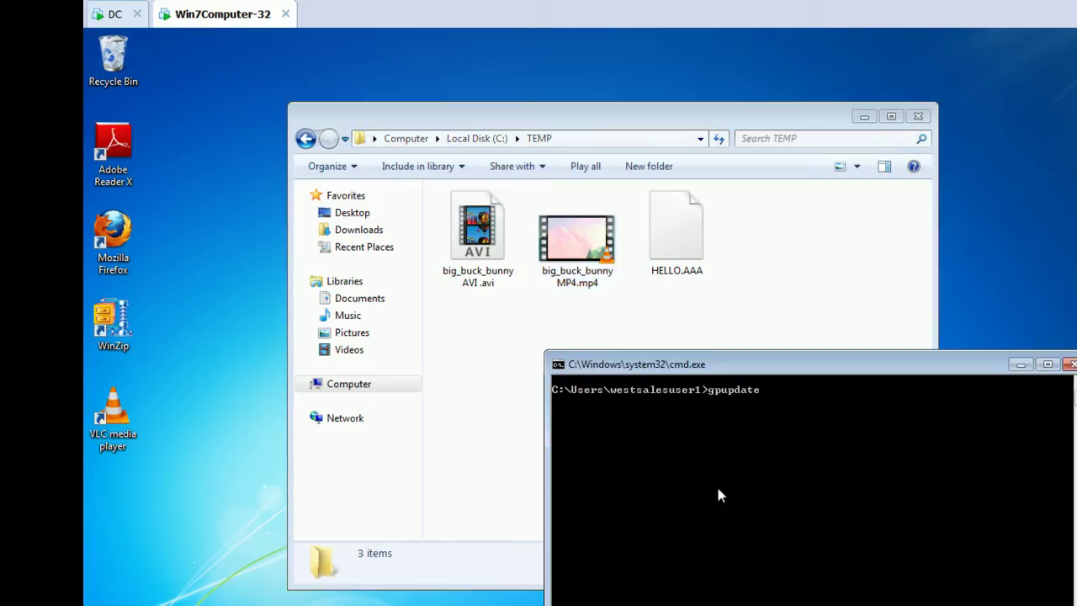
{"action": "type", "text": "/force"}
{"action": "key", "text": "Return"}
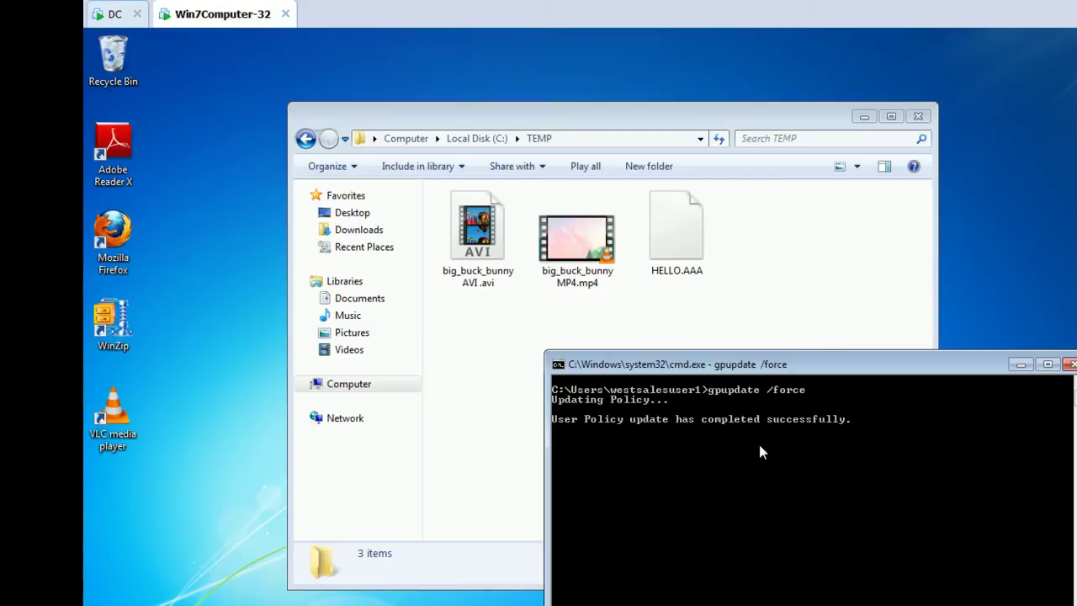
Reopen the MP4 video, check VLC's version information, close VLC, and return to the command prompt
{"action": "left_click", "coordinate": [586, 259]}
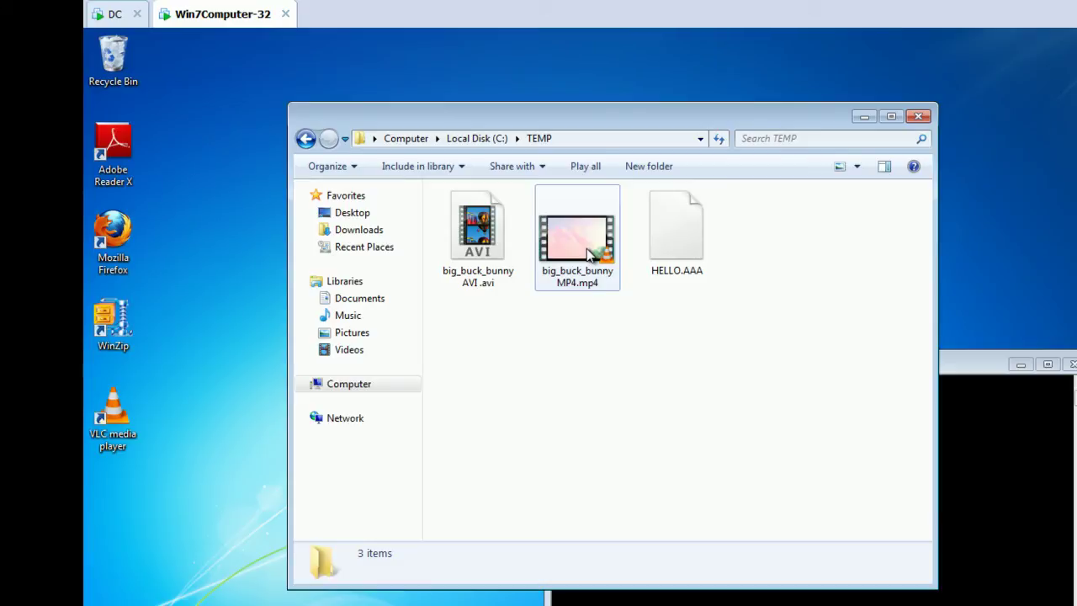
{"action": "double_click", "coordinate": [588, 255]}
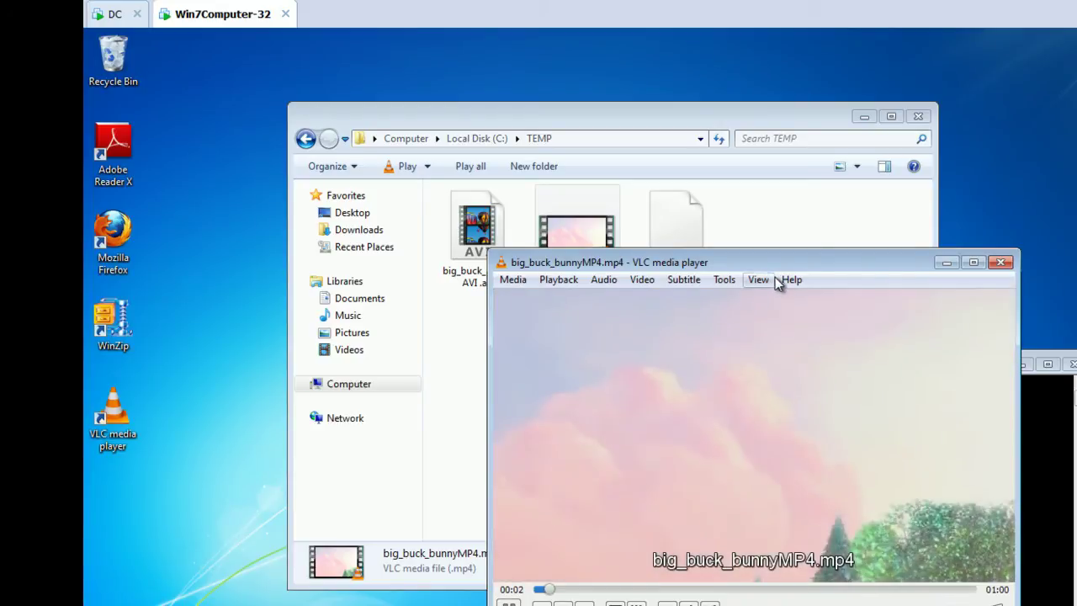
{"action": "left_click", "coordinate": [791, 280]}
{"action": "left_click", "coordinate": [813, 343]}
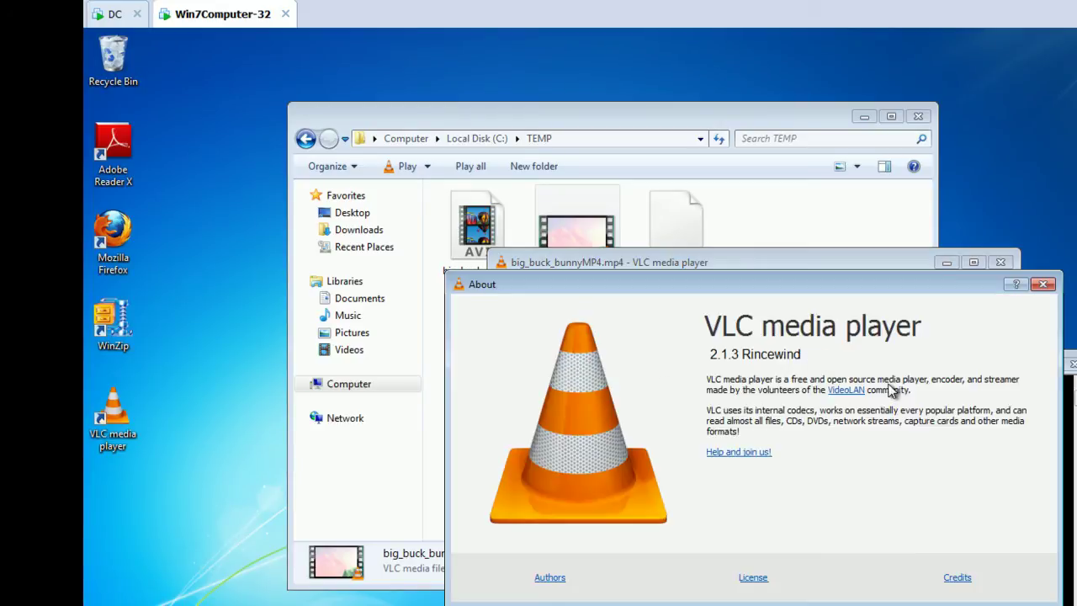
{"action": "left_click", "coordinate": [1043, 285]}
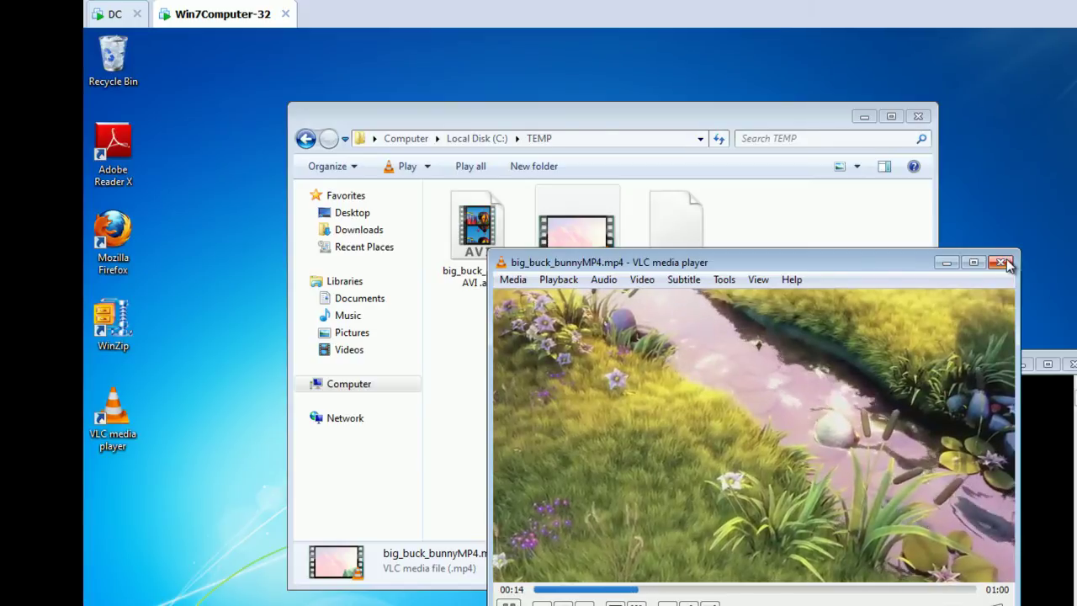
{"action": "left_click", "coordinate": [1001, 263]}
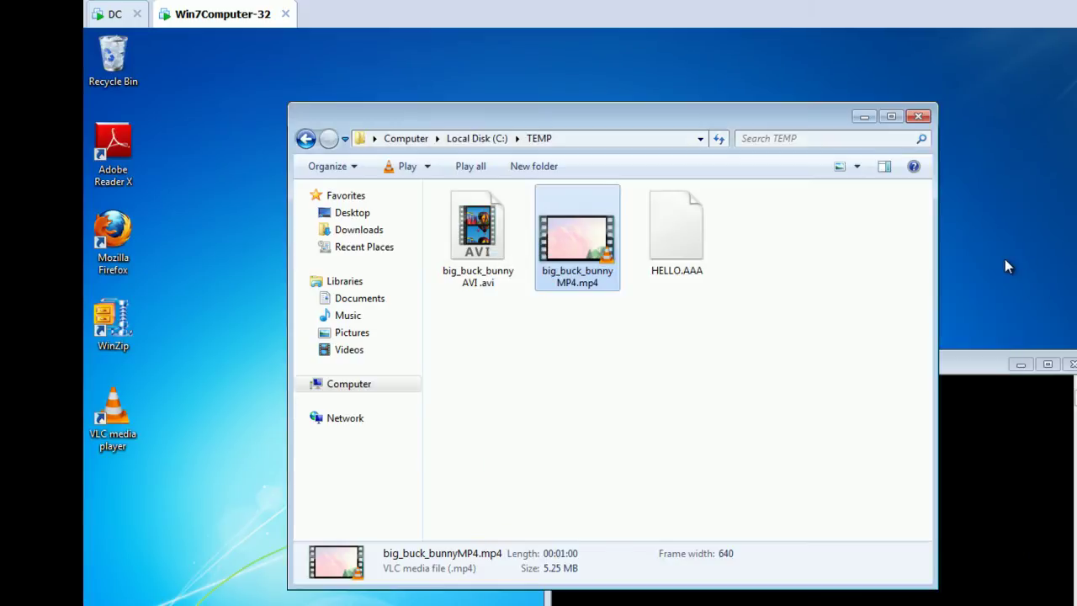
{"action": "left_click", "coordinate": [117, 17]}
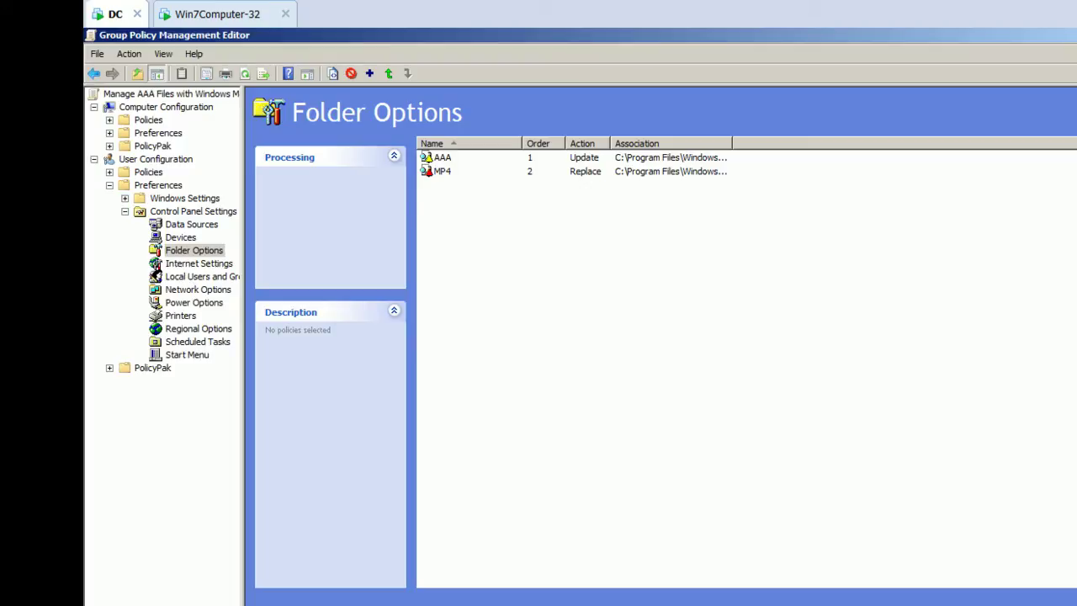
{"action": "left_click", "coordinate": [222, 16]}
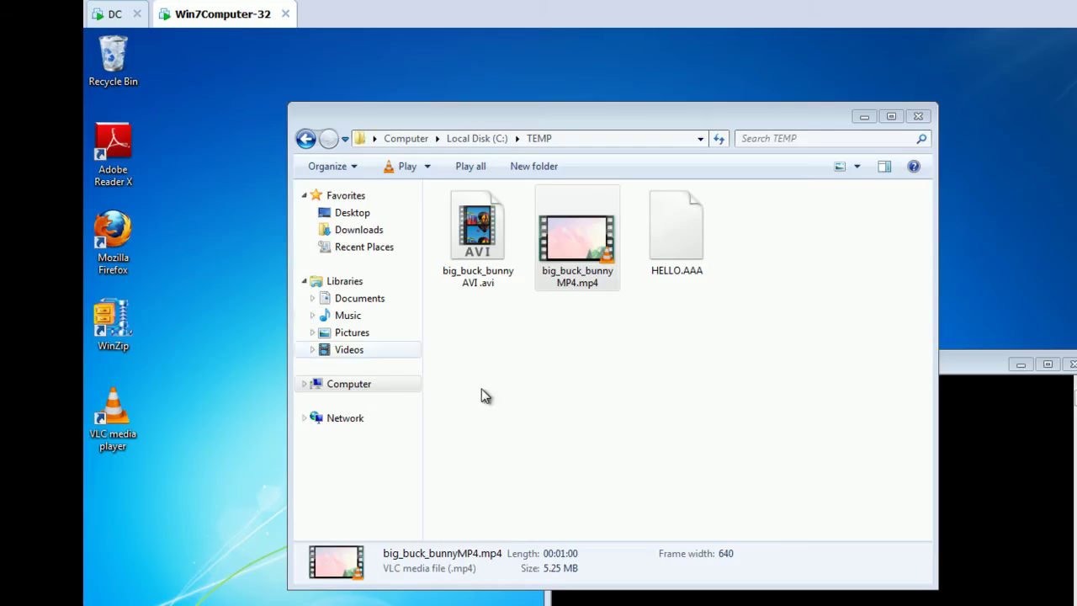
{"action": "left_click", "coordinate": [971, 497]}
Launch regedit and expand HKCU\Software\Microsoft\Windows\CurrentVersion
{"action": "type", "text": "reg"}
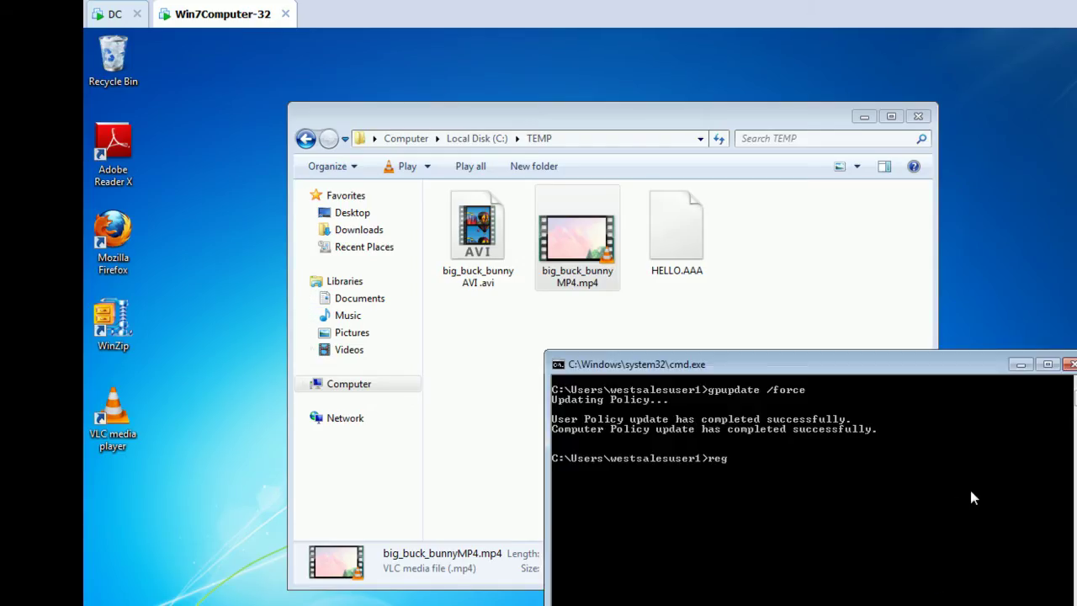
{"action": "type", "text": "edit"}
{"action": "key", "text": "Return"}
{"action": "key", "text": "Down"}
{"action": "key", "text": "Down"}
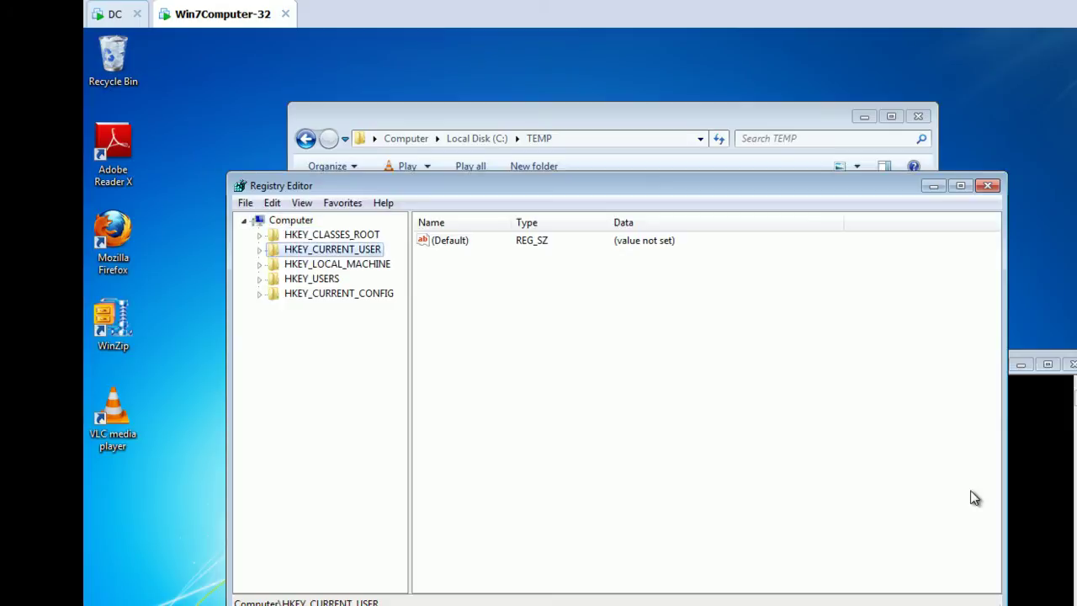
{"action": "key", "text": "Right"}
{"action": "key", "text": "Down"}
{"action": "key", "text": "Down"}
{"action": "key", "text": "Down"}
{"action": "key", "text": "Down"}
{"action": "key", "text": "Down"}
{"action": "key", "text": "Down"}
{"action": "key", "text": "Down"}
{"action": "key", "text": "Down"}
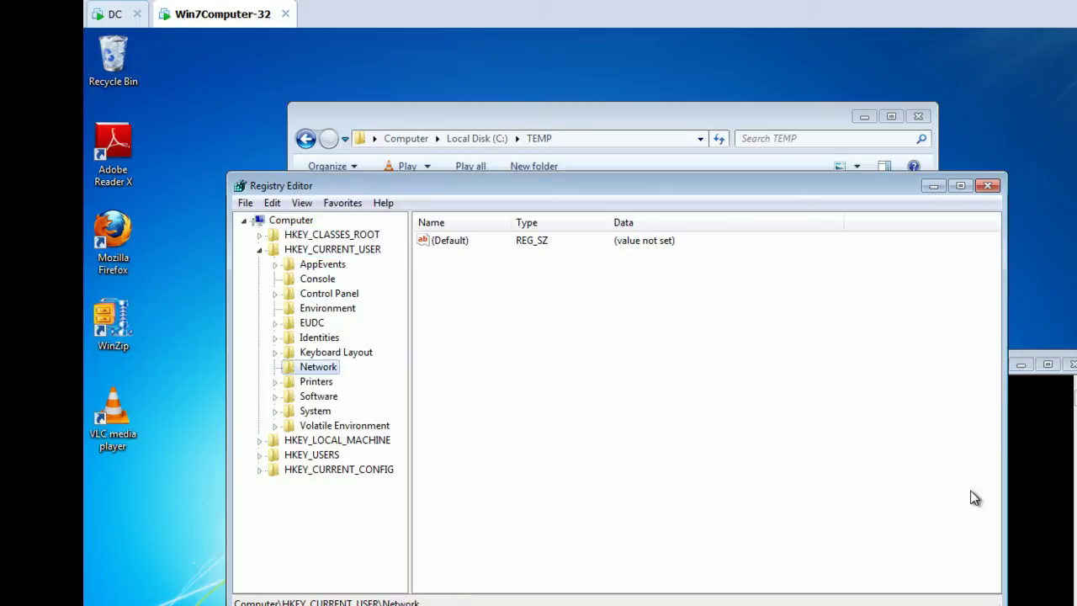
{"action": "key", "text": "Down"}
{"action": "key", "text": "Down"}
{"action": "key", "text": "Right"}
{"action": "key", "text": "Down"}
{"action": "key", "text": "Down"}
{"action": "key", "text": "Down"}
{"action": "key", "text": "Down"}
{"action": "key", "text": "Down"}
{"action": "key", "text": "Right"}
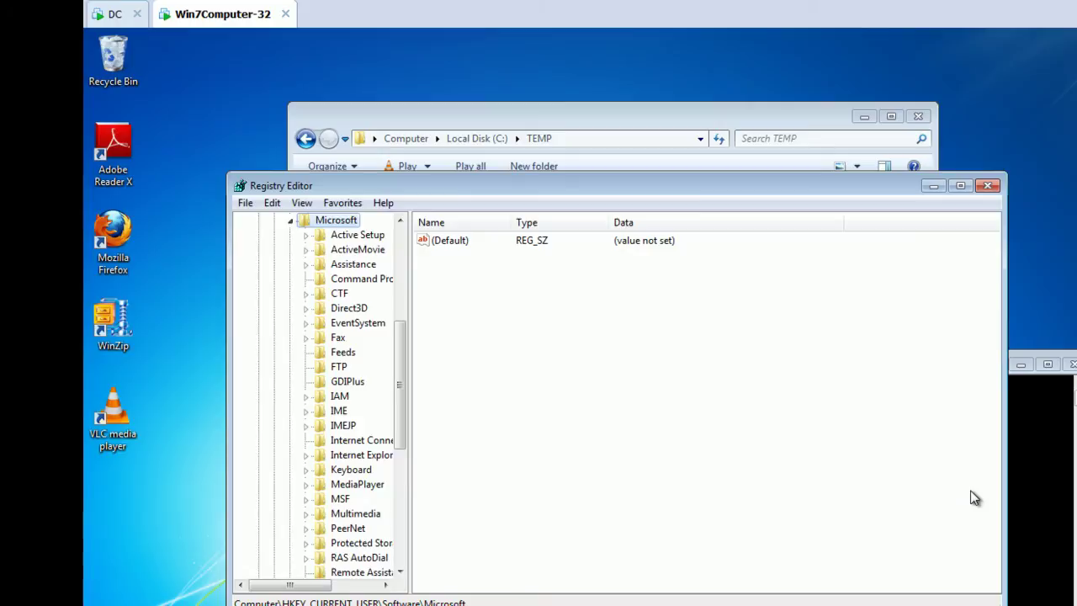
{"action": "type", "text": "windows"}
{"action": "key", "text": "Right"}
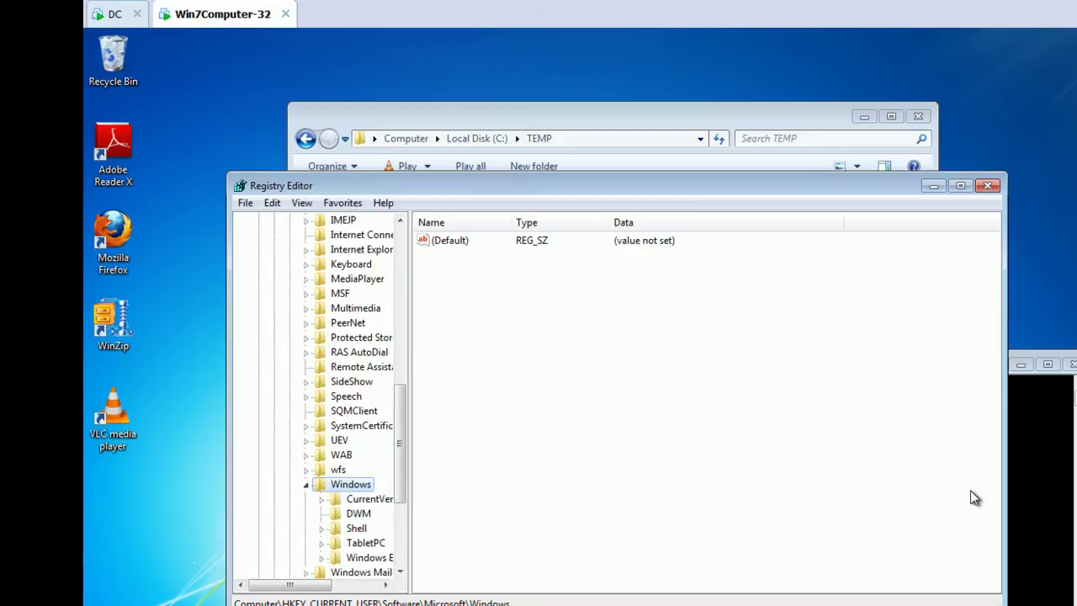
{"action": "key", "text": "Down"}
{"action": "key", "text": "Right"}
Find the AAA extension key and view its UserChoice subkey, showing Progid Applications\wmplayer.exe
{"action": "key", "text": "ctrl+f"}
{"action": "type", "text": "AAA"}
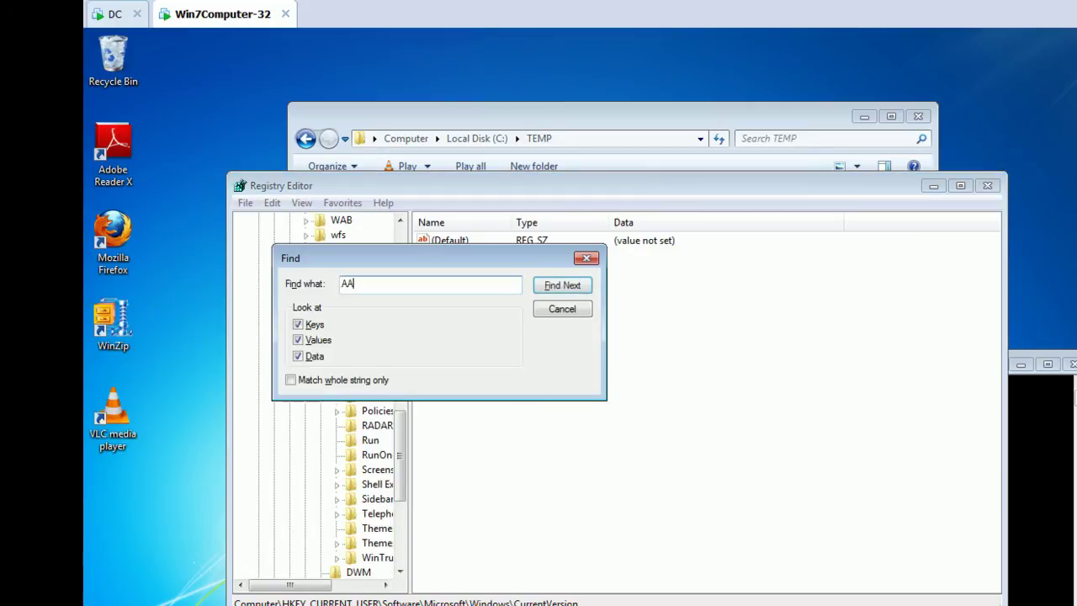
{"action": "key", "text": "Return"}
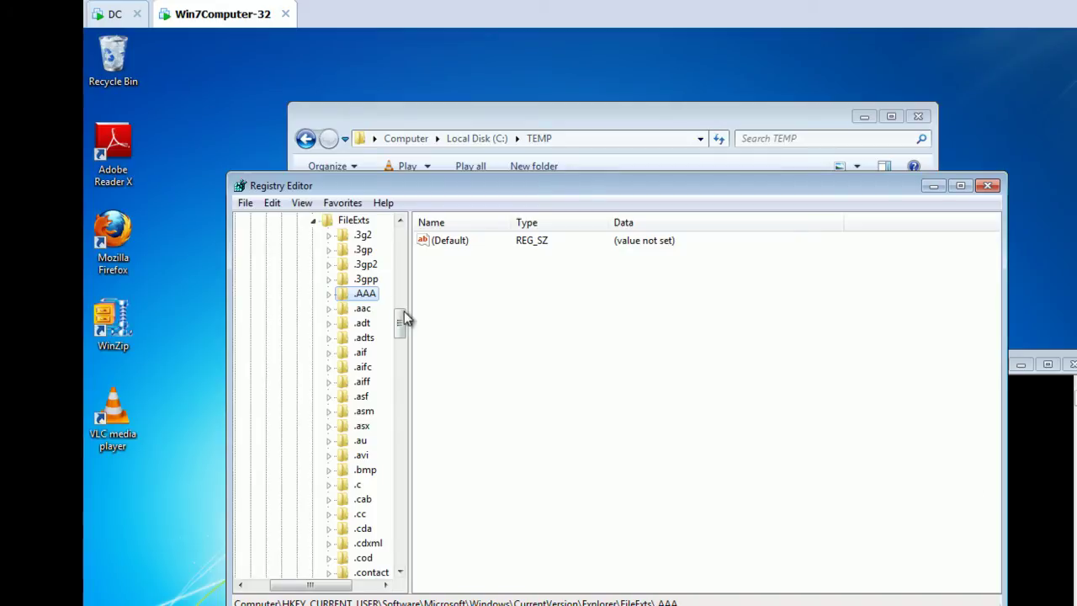
{"action": "left_click", "coordinate": [329, 293]}
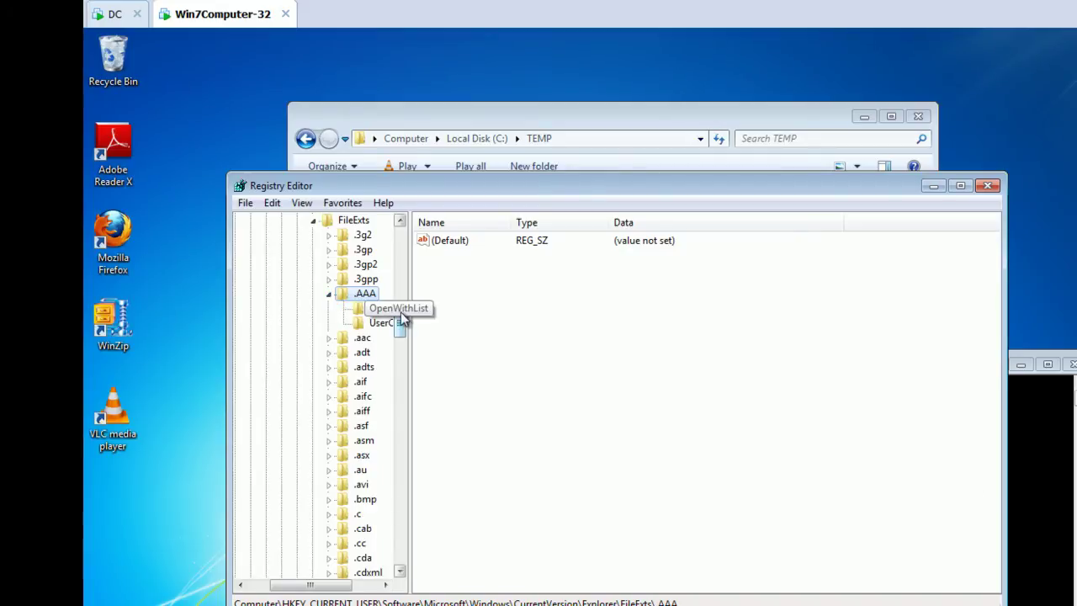
{"action": "left_click_drag", "start_coordinate": [409, 302], "coordinate": [470, 301]}
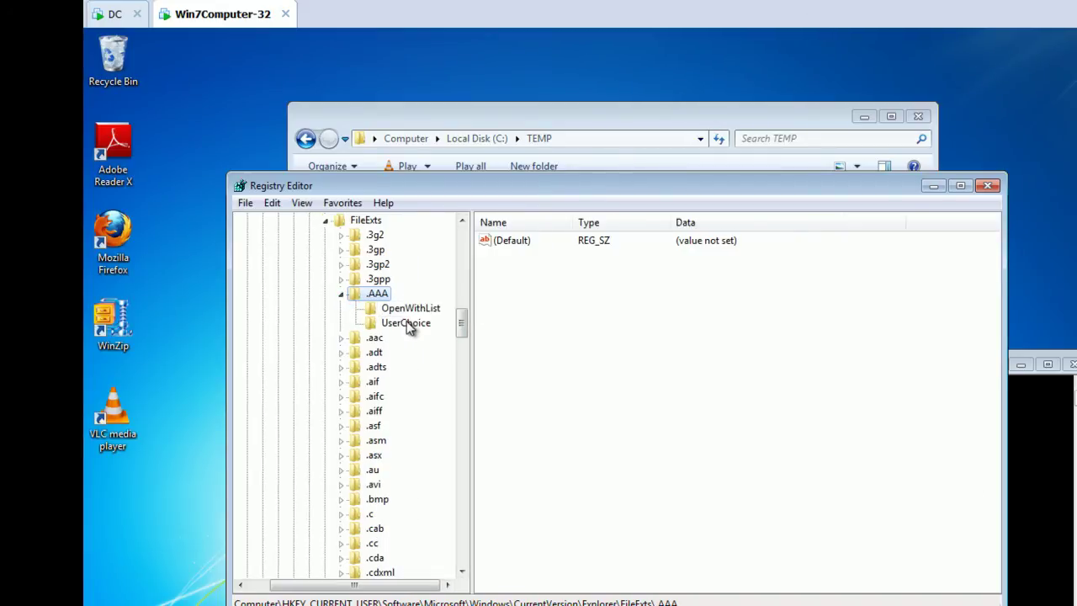
{"action": "left_click", "coordinate": [406, 323]}
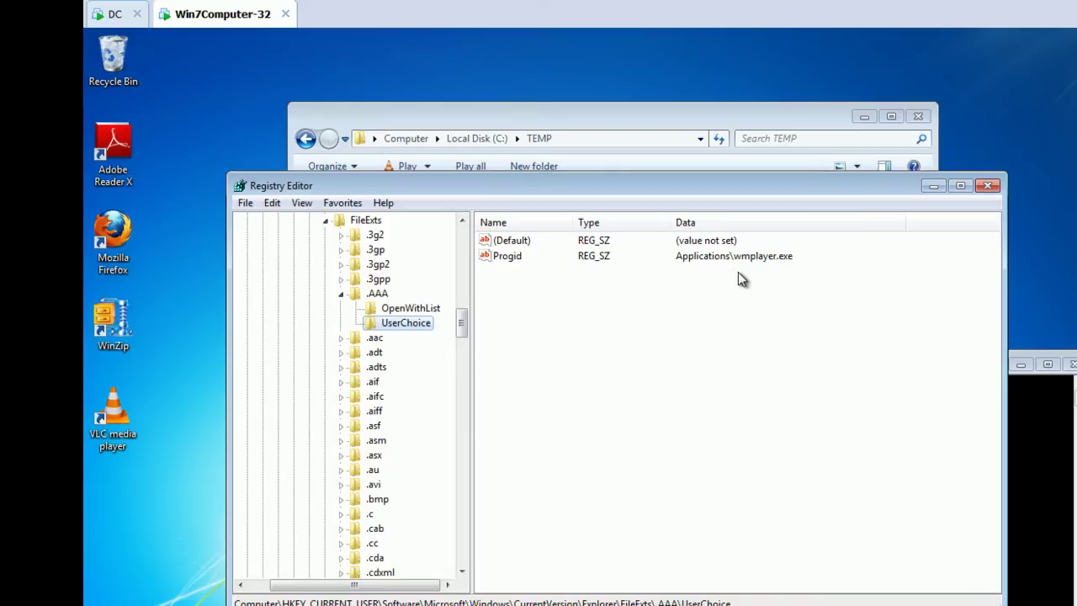
Expand .mp4 and view OpenWithList, OpenWithProgids and UserChoice, whose Progid is VLC.mp4
{"action": "left_click_drag", "start_coordinate": [462, 323], "coordinate": [441, 421]}
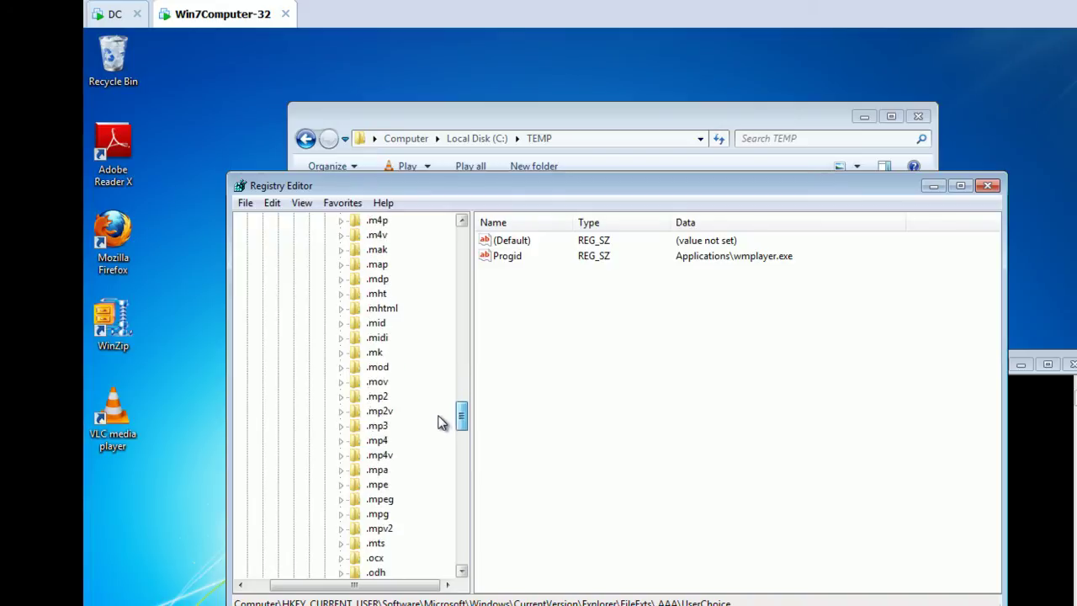
{"action": "left_click", "coordinate": [341, 440]}
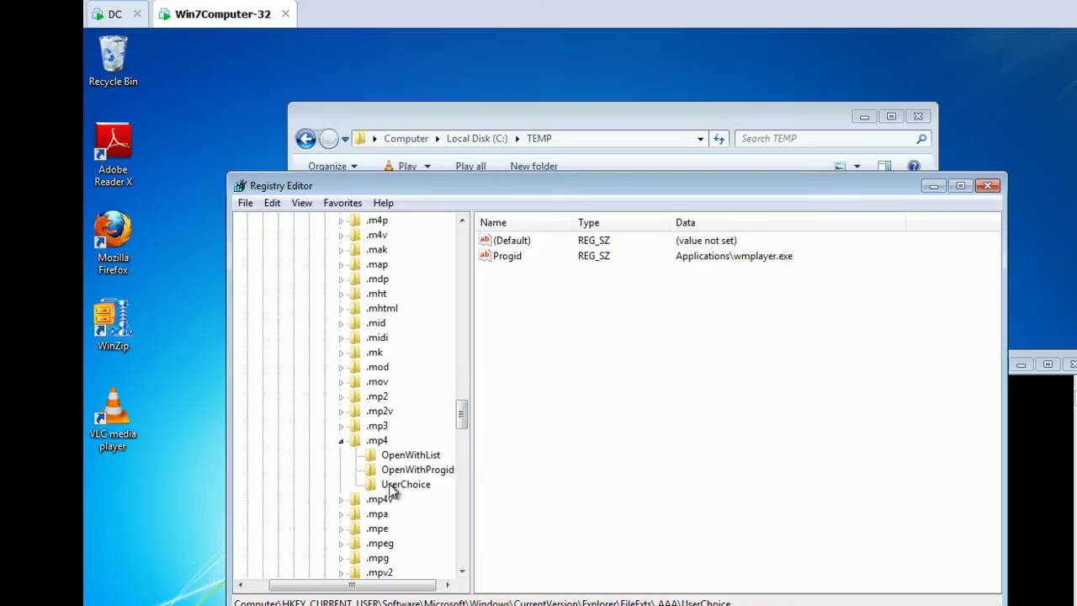
{"action": "left_click", "coordinate": [411, 456]}
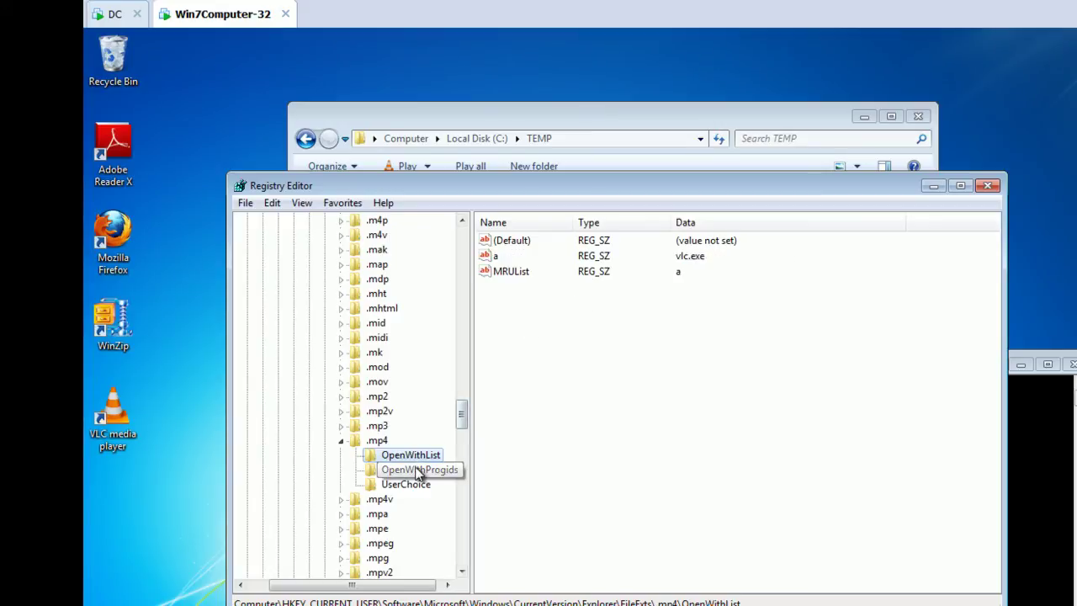
{"action": "left_click", "coordinate": [413, 472]}
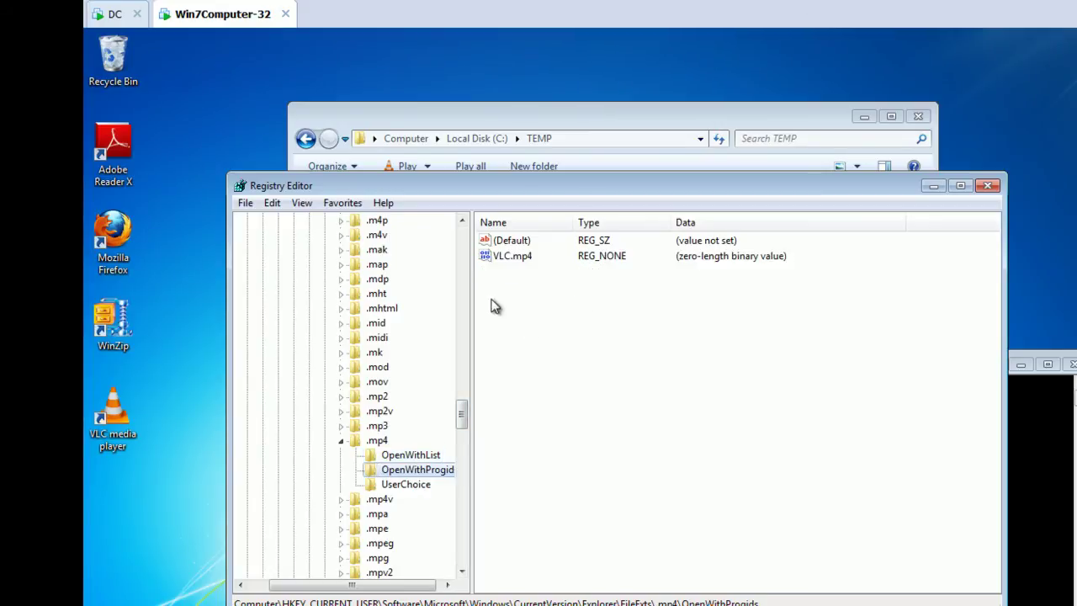
{"action": "left_click", "coordinate": [402, 484]}
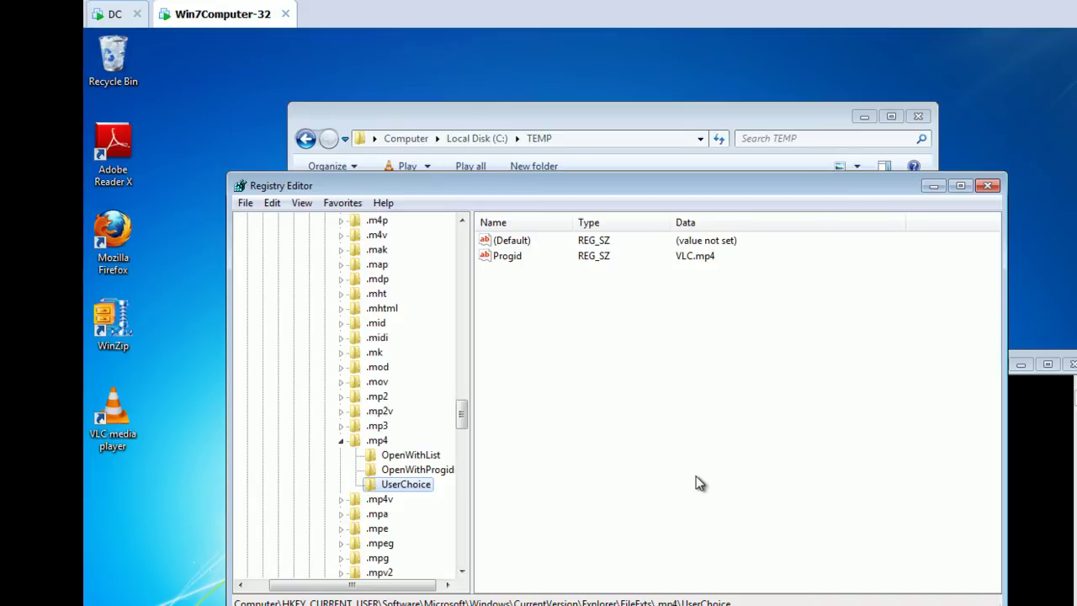
{"action": "left_click_drag", "start_coordinate": [686, 193], "coordinate": [806, 275]}
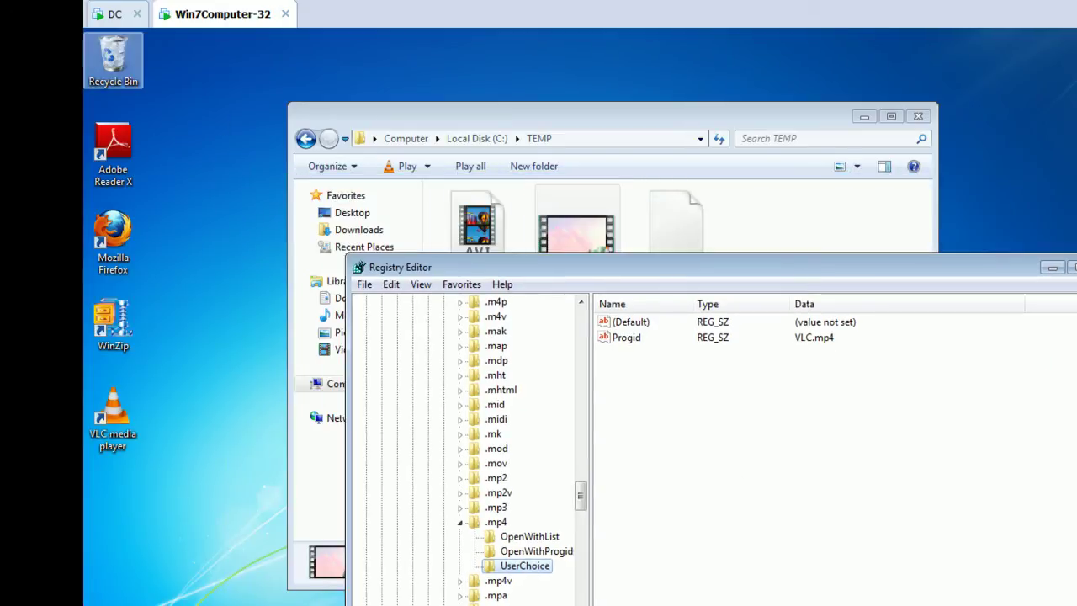
Delete the 'Manage AAA Files with Windows Media Player' link from West Sales Users
{"action": "left_click", "coordinate": [109, 14]}
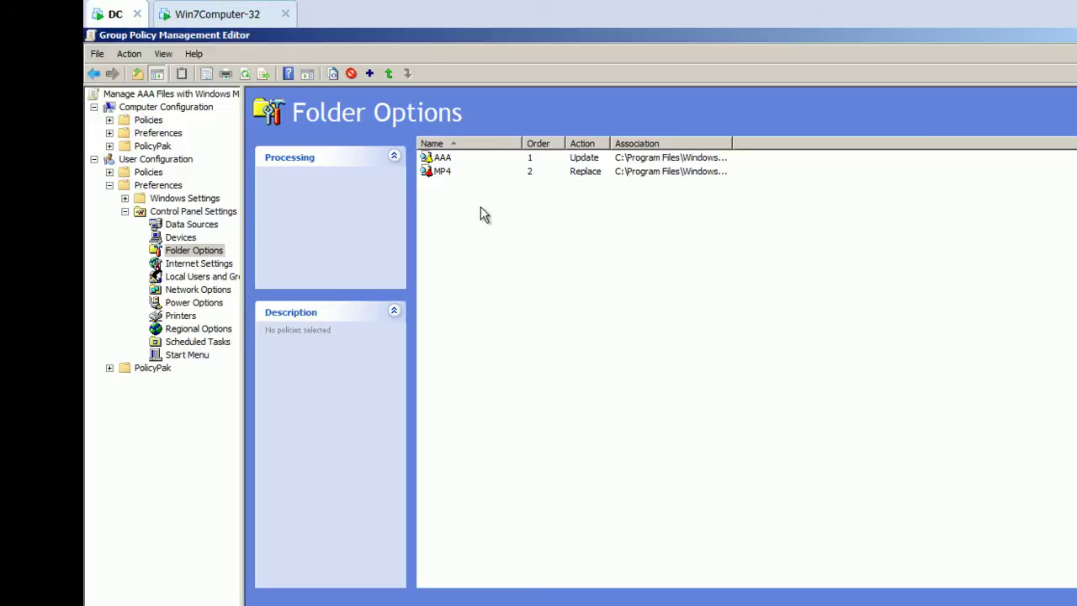
{"action": "key", "text": "alt+Tab"}
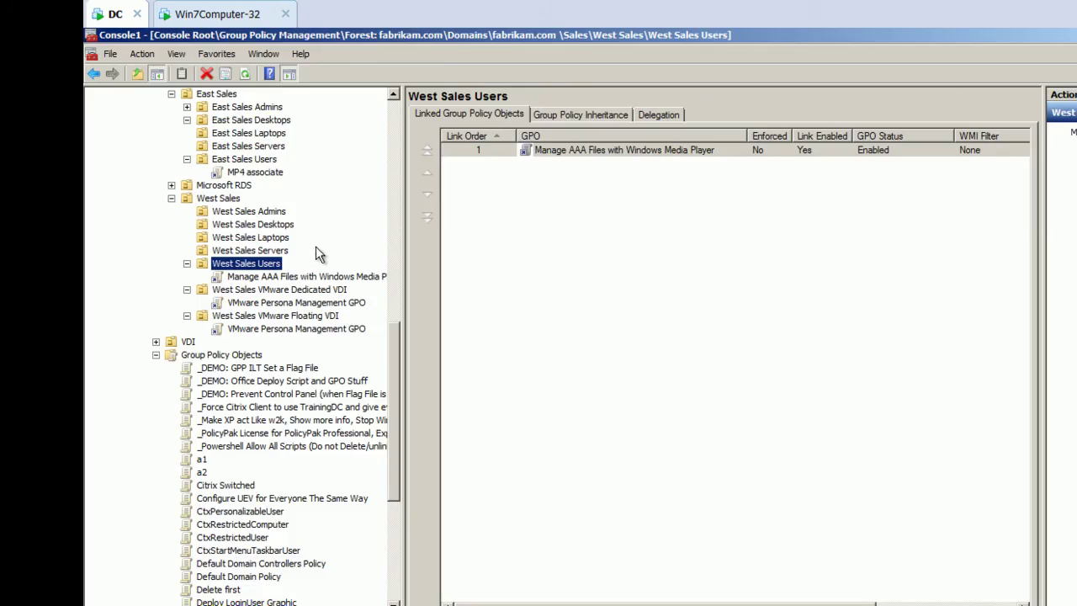
{"action": "right_click", "coordinate": [282, 278]}
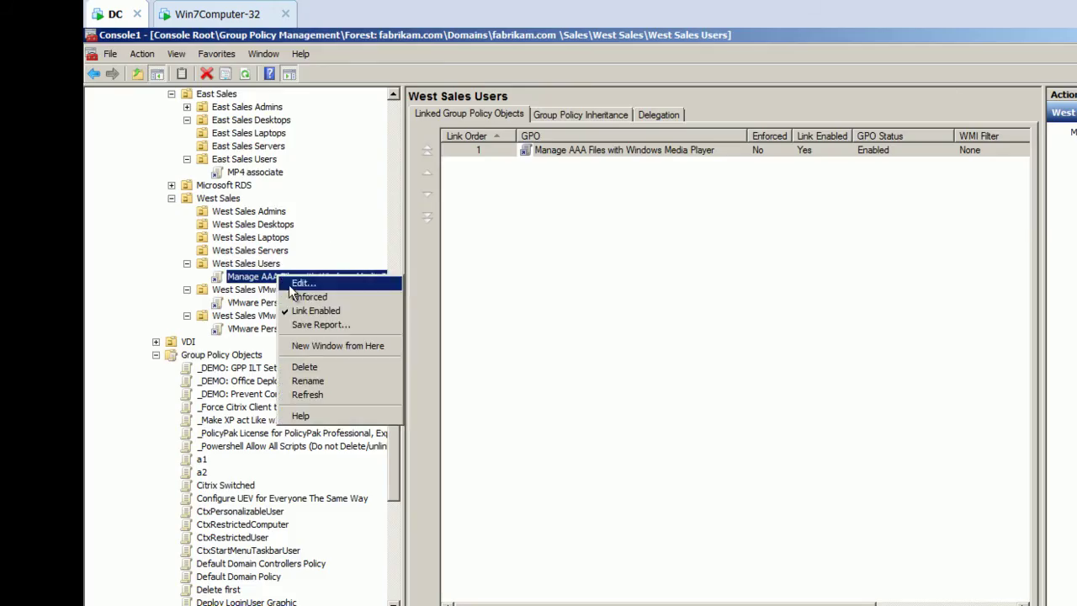
{"action": "left_click", "coordinate": [305, 367]}
{"action": "left_click", "coordinate": [590, 374]}
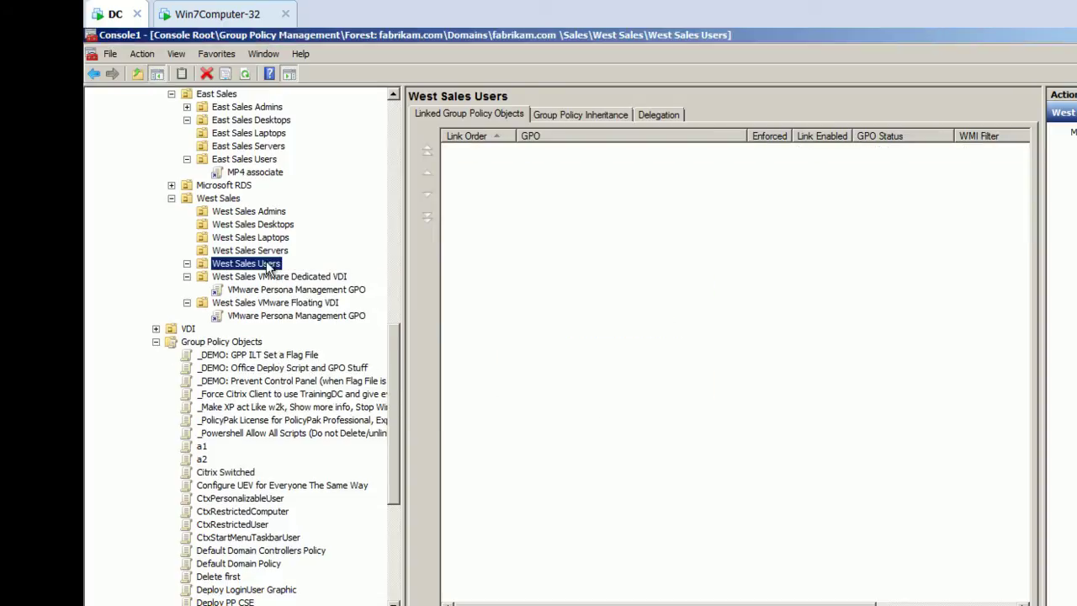
Link a new GPO 'Manually Set MP4 Player using GPPrefs' to West Sales Users and open its Control Panel Settings
{"action": "right_click", "coordinate": [264, 263]}
{"action": "left_click", "coordinate": [271, 268]}
{"action": "type", "text": "Manually Set MP4 Player using GPPre"}
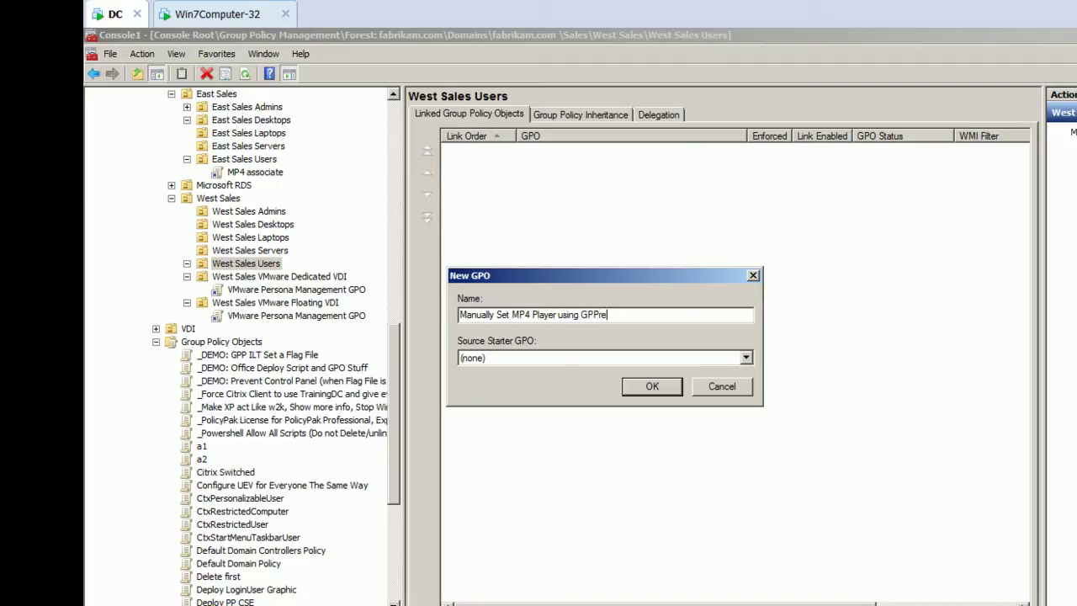
{"action": "type", "text": "fs"}
{"action": "key", "text": "Return"}
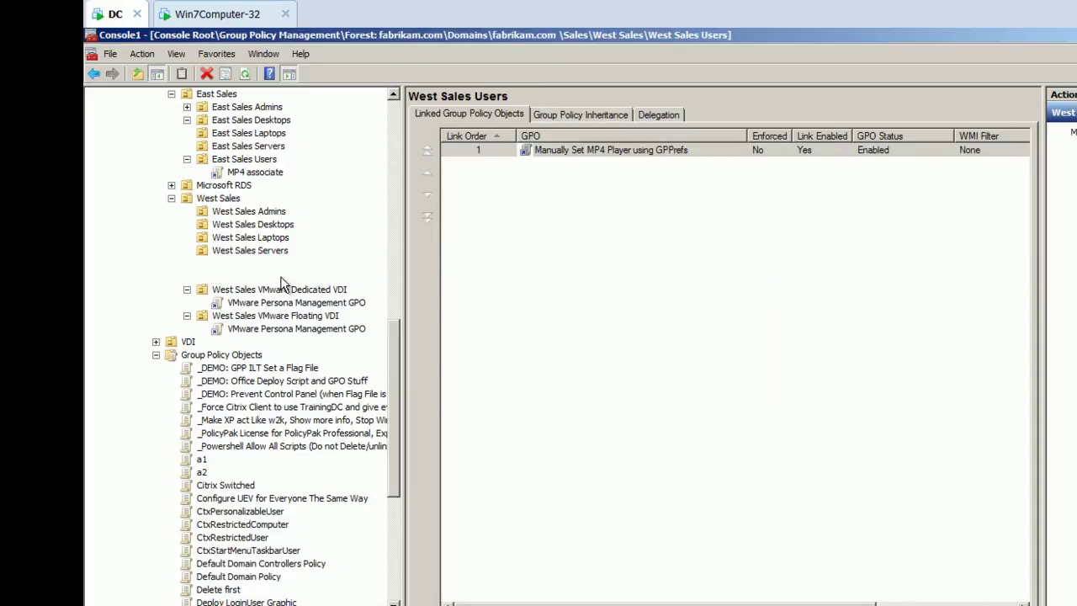
{"action": "right_click", "coordinate": [278, 278]}
{"action": "left_click", "coordinate": [292, 287]}
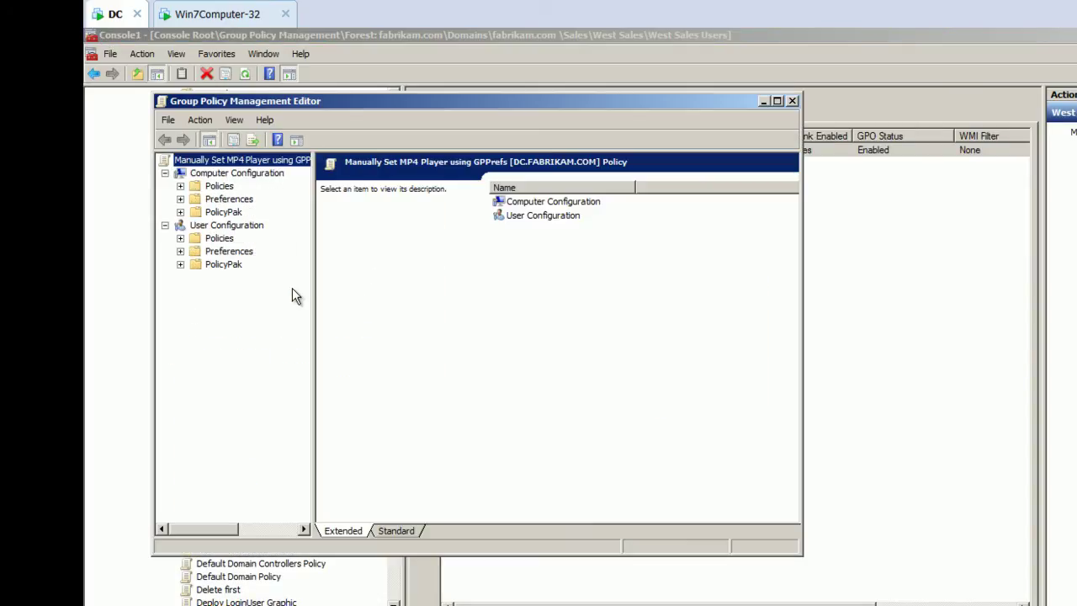
{"action": "left_click", "coordinate": [180, 251]}
{"action": "left_click", "coordinate": [196, 277]}
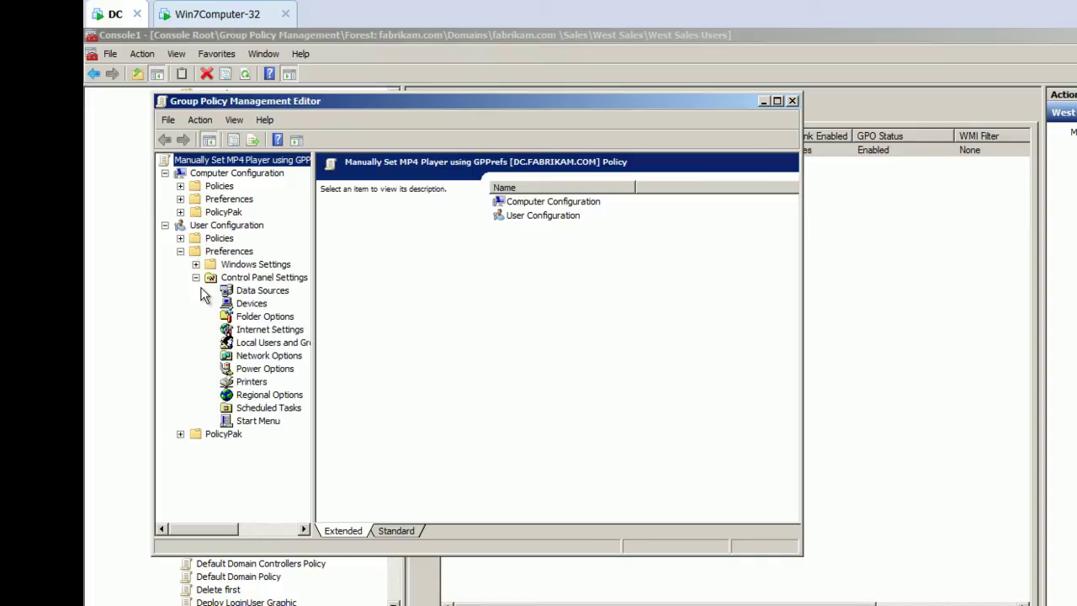
Start a new Registry preference item under Windows Settings in the GPO editor
{"action": "left_click", "coordinate": [195, 264]}
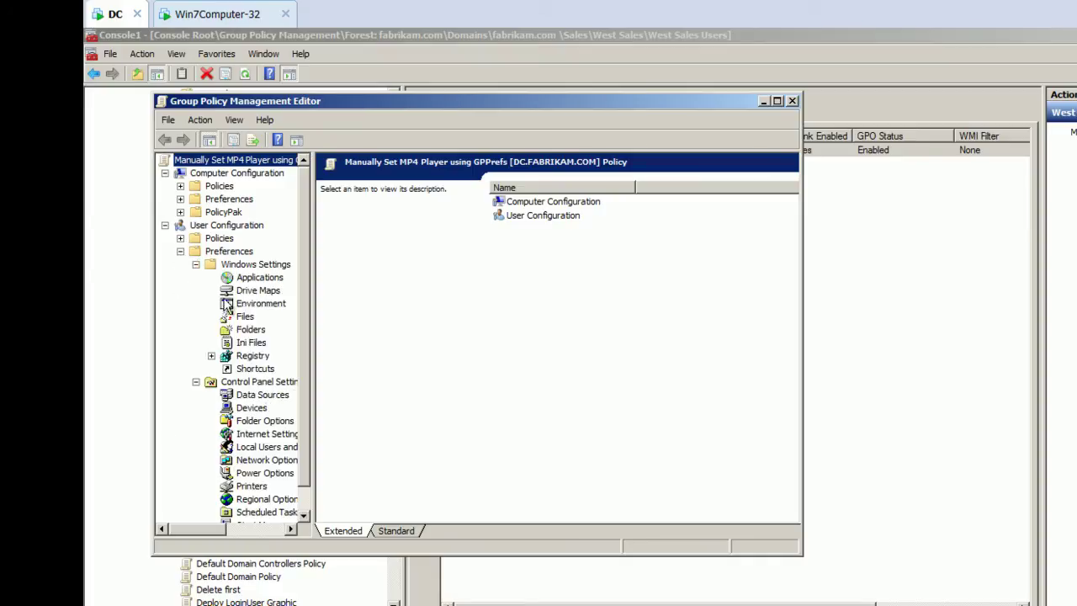
{"action": "left_click", "coordinate": [252, 357]}
{"action": "right_click", "coordinate": [263, 360]}
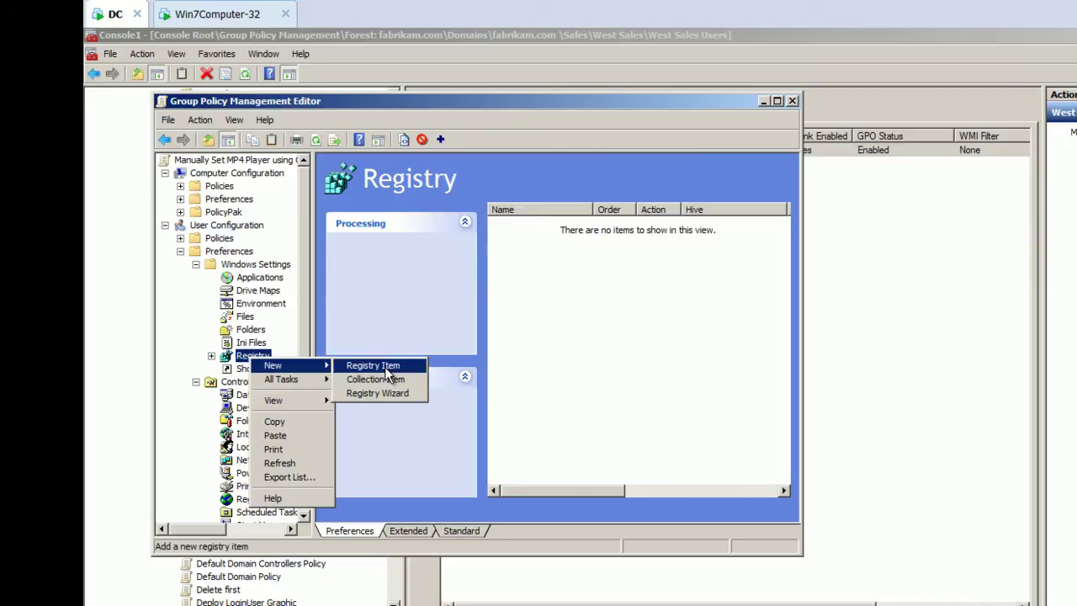
{"action": "left_click", "coordinate": [305, 364]}
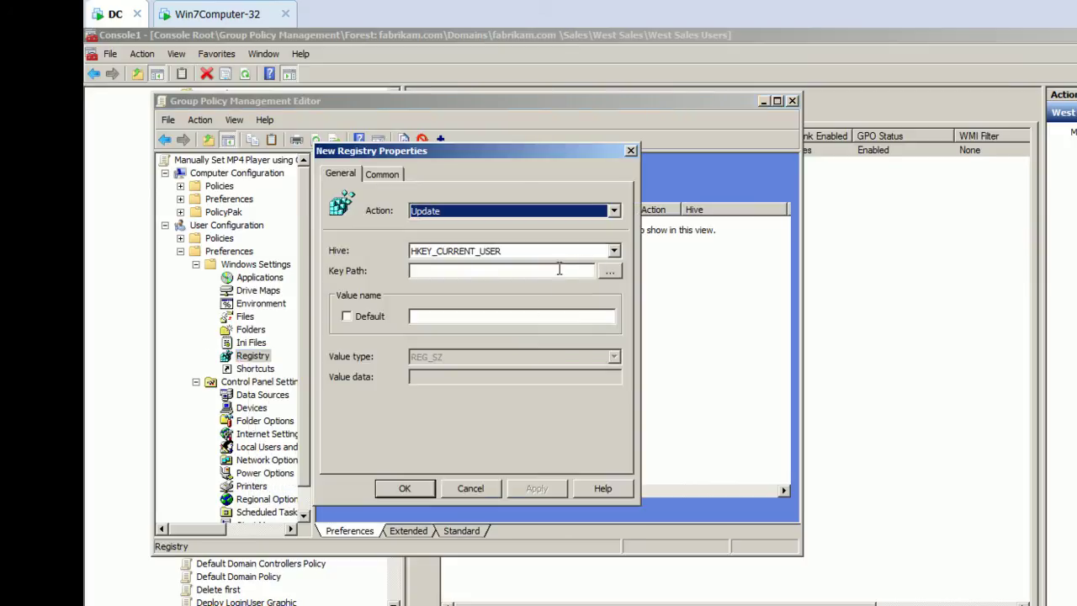
Paste the client's .mp4 UserChoice key path into the item's Key Path field
{"action": "left_click", "coordinate": [217, 15]}
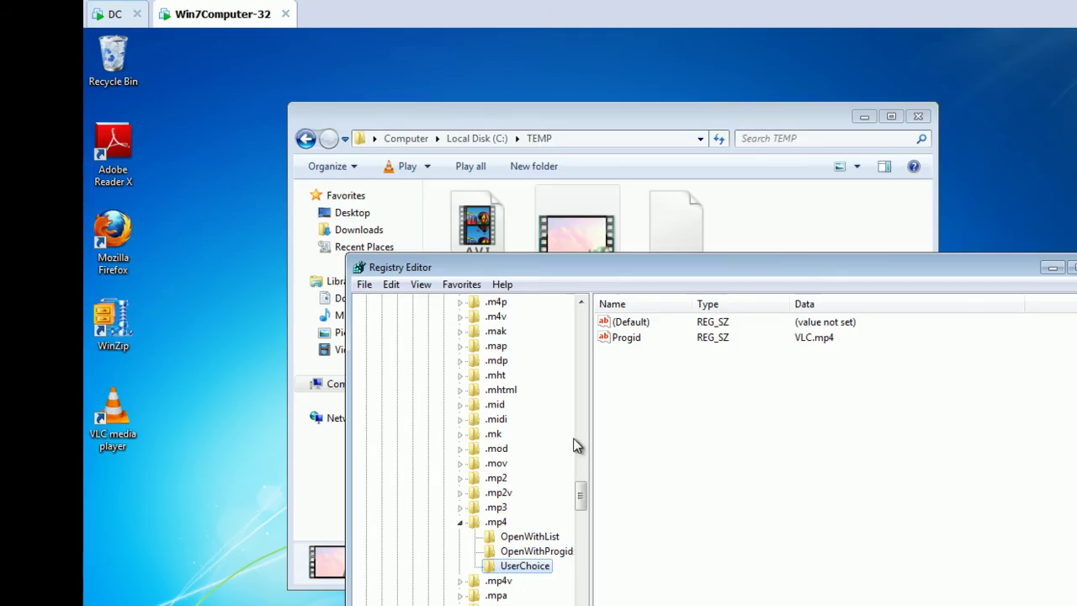
{"action": "right_click", "coordinate": [530, 569]}
{"action": "left_click", "coordinate": [587, 555]}
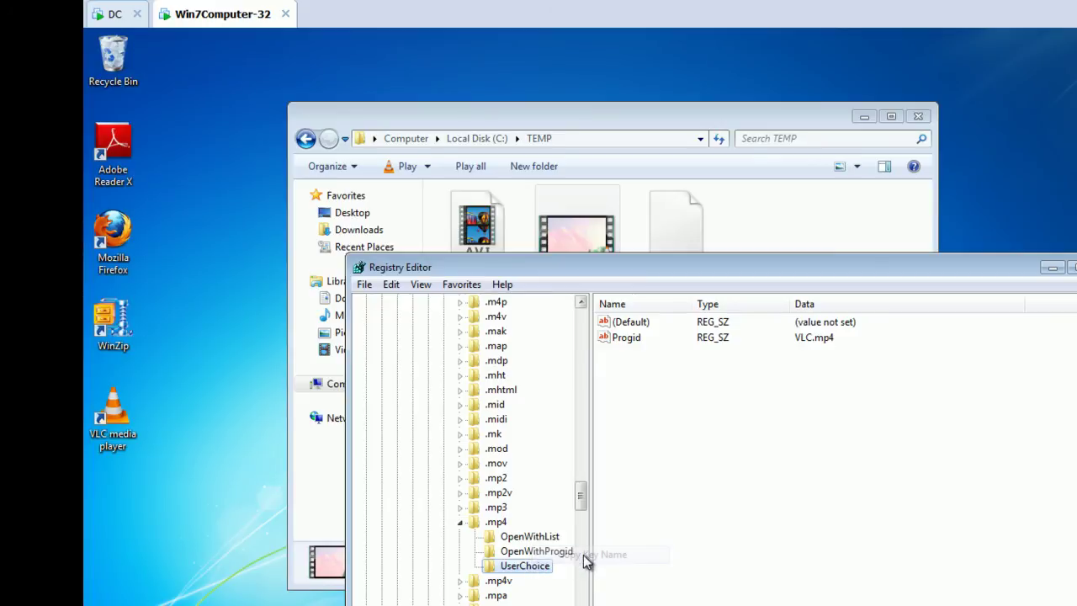
{"action": "left_click", "coordinate": [115, 13]}
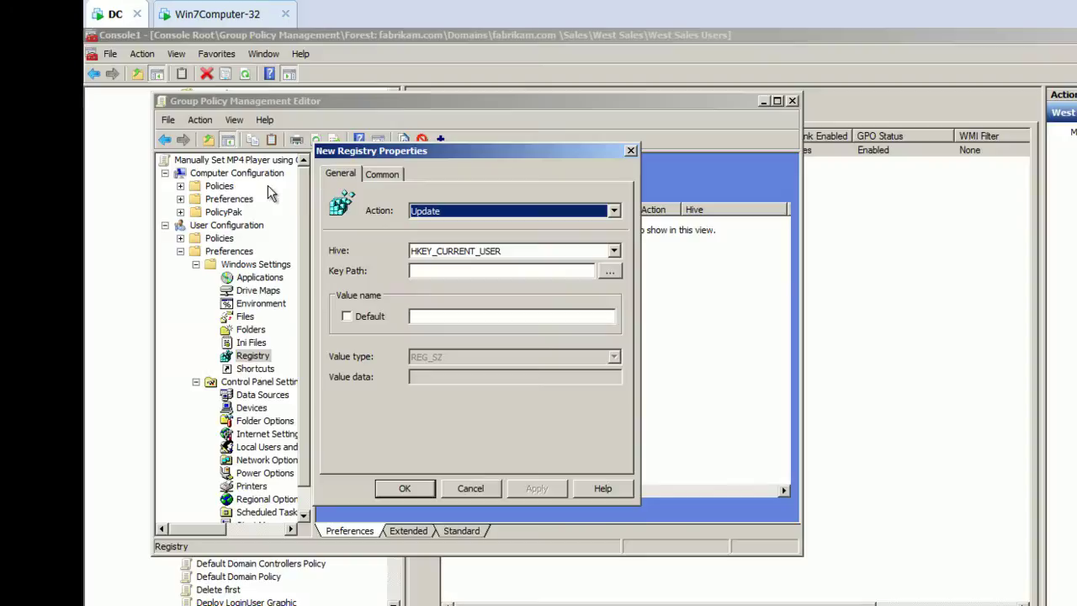
{"action": "left_click", "coordinate": [455, 271]}
{"action": "right_click", "coordinate": [455, 271]}
{"action": "left_click", "coordinate": [488, 331]}
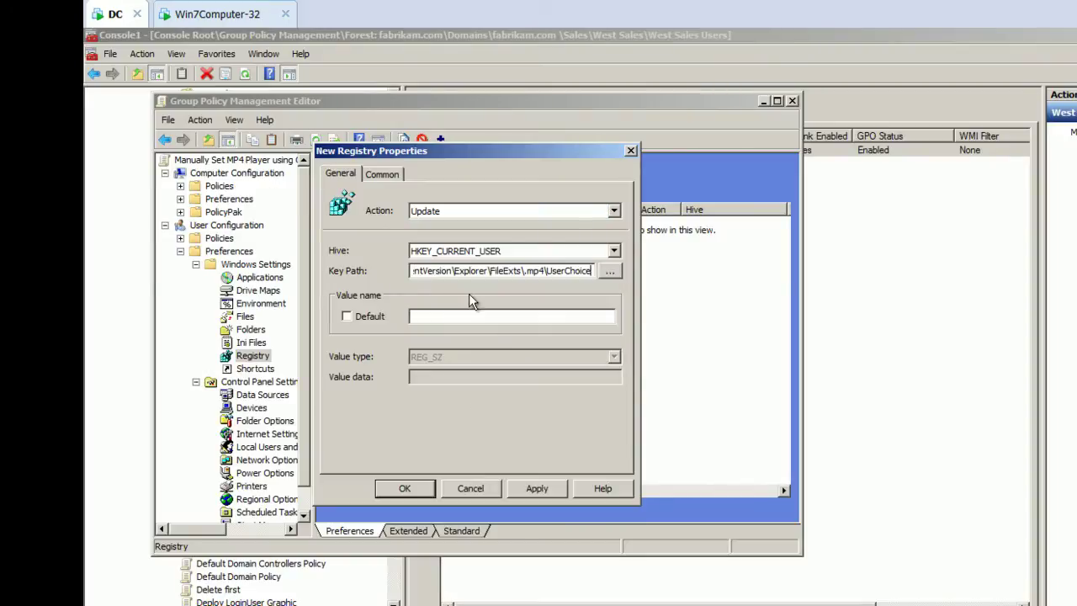
Strip the HKEY_CURRENT_USER\ prefix from the key path and enter ProgID as value name
{"action": "left_click_drag", "start_coordinate": [437, 271], "coordinate": [389, 270]}
{"action": "left_click", "coordinate": [439, 271]}
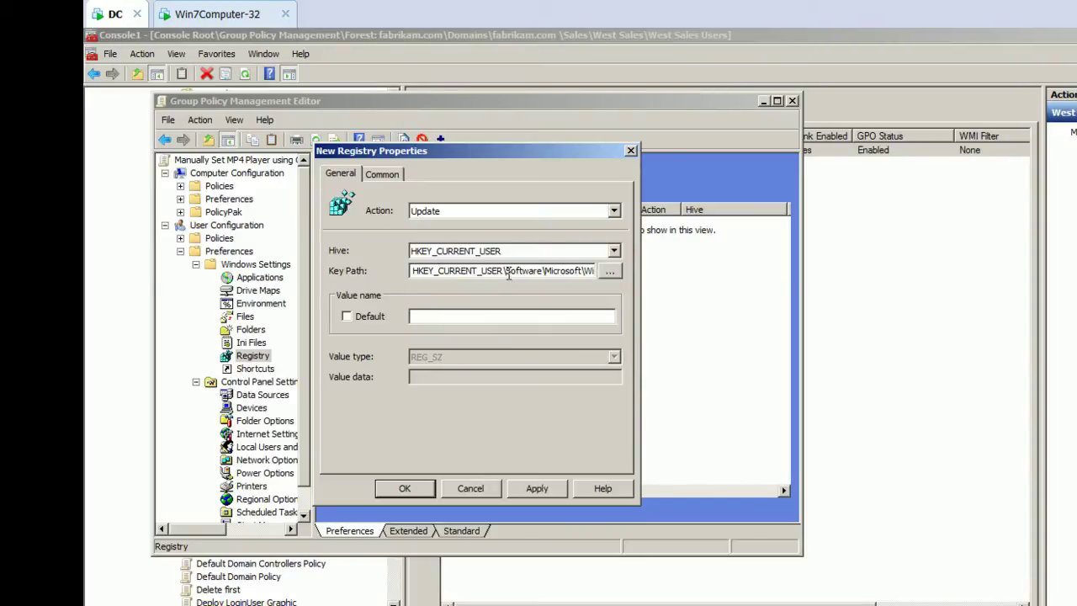
{"action": "left_click_drag", "start_coordinate": [508, 276], "coordinate": [286, 271]}
{"action": "key", "text": "Delete"}
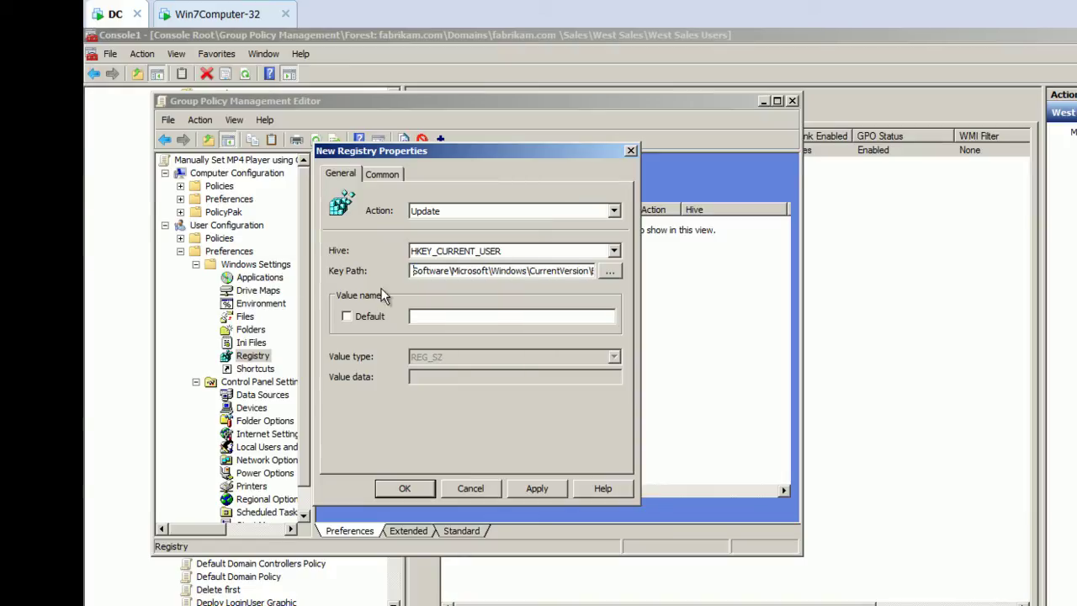
{"action": "left_click_drag", "start_coordinate": [570, 269], "coordinate": [627, 271]}
{"action": "left_click", "coordinate": [578, 271]}
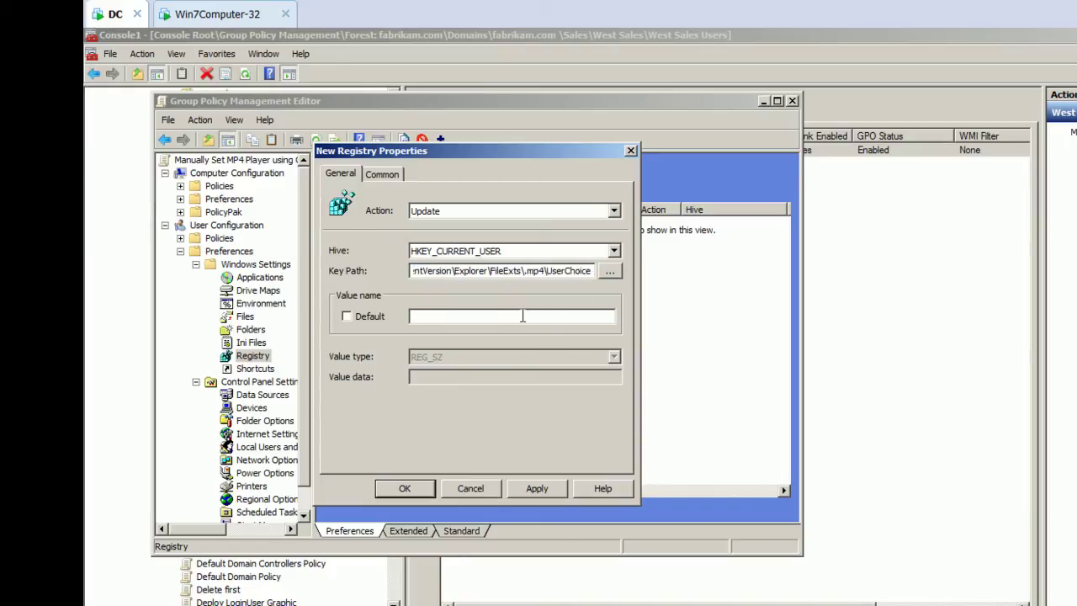
{"action": "left_click", "coordinate": [224, 21]}
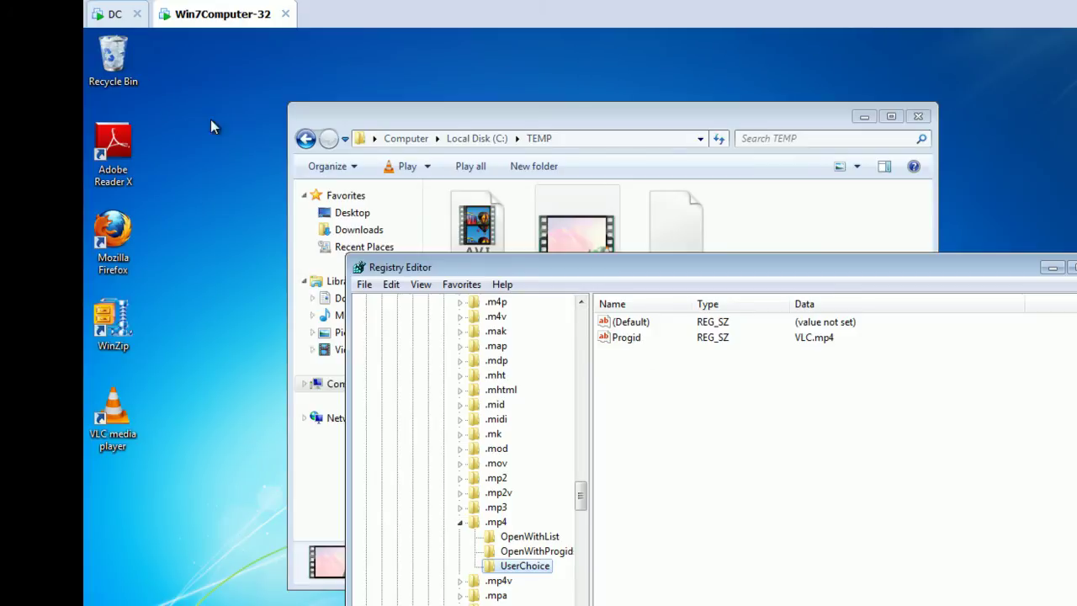
{"action": "left_click", "coordinate": [113, 17]}
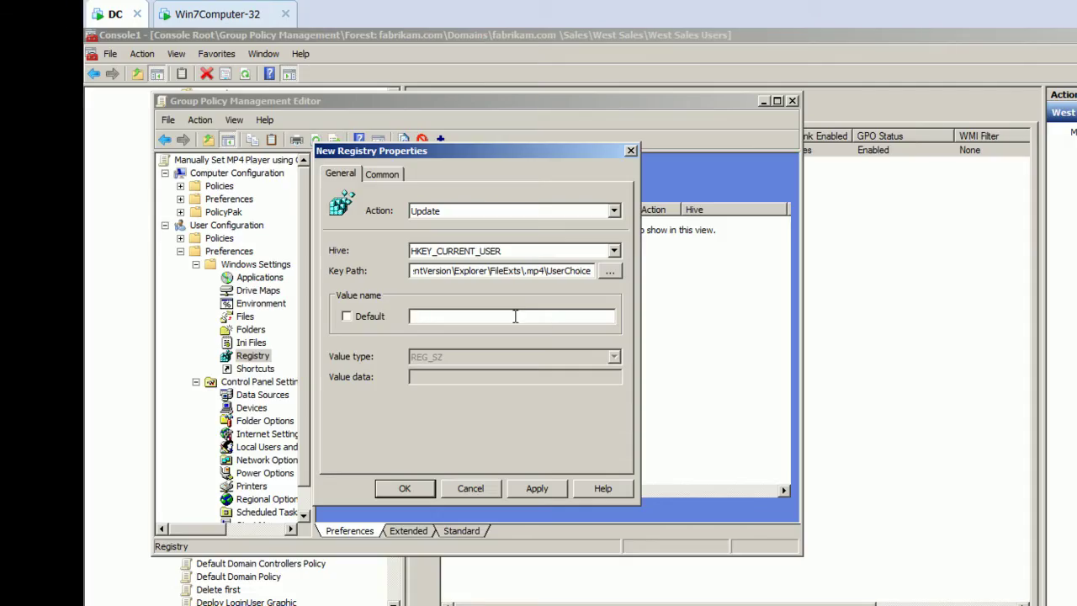
{"action": "type", "text": "ProgID"}
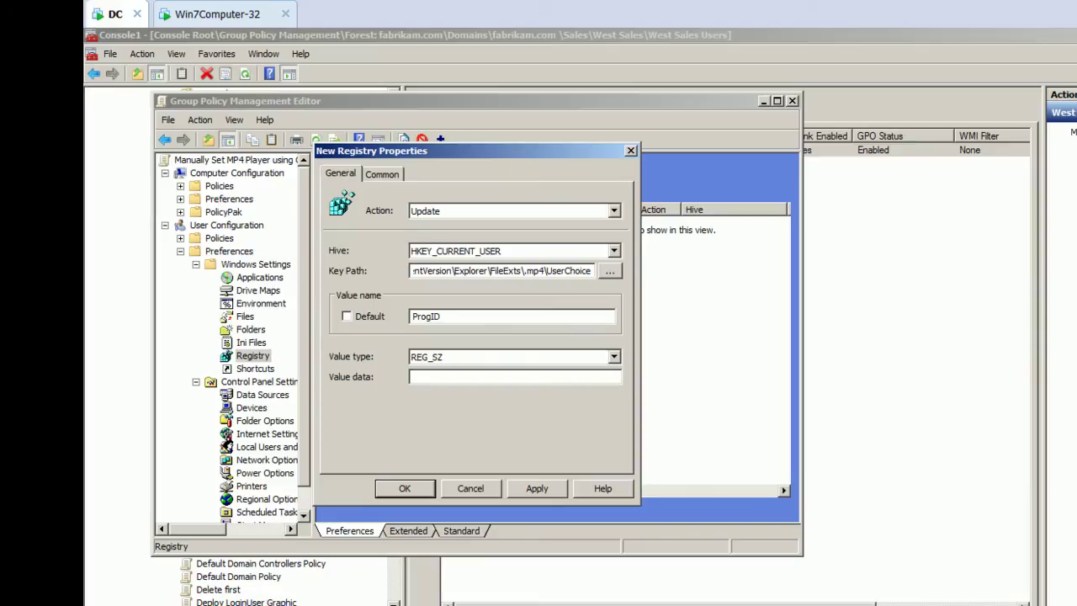
{"action": "left_click", "coordinate": [236, 16]}
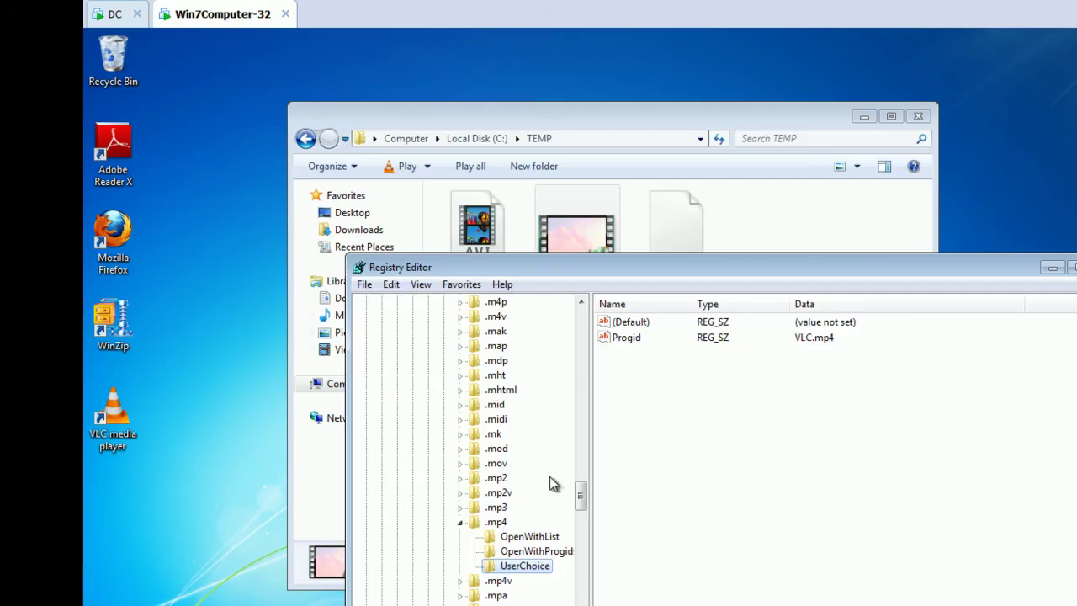
Copy Applications\wmplayer.exe from the client's .AAA Progid, paste it as Value data, and save
{"action": "left_click_drag", "start_coordinate": [577, 500], "coordinate": [608, 411]}
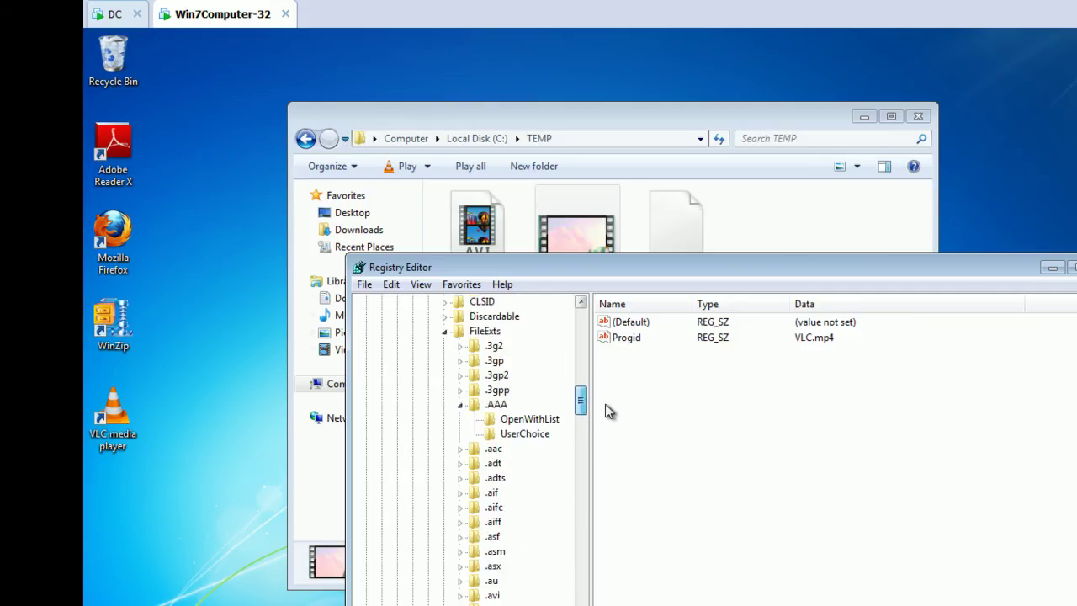
{"action": "left_click", "coordinate": [523, 433]}
{"action": "double_click", "coordinate": [628, 339]}
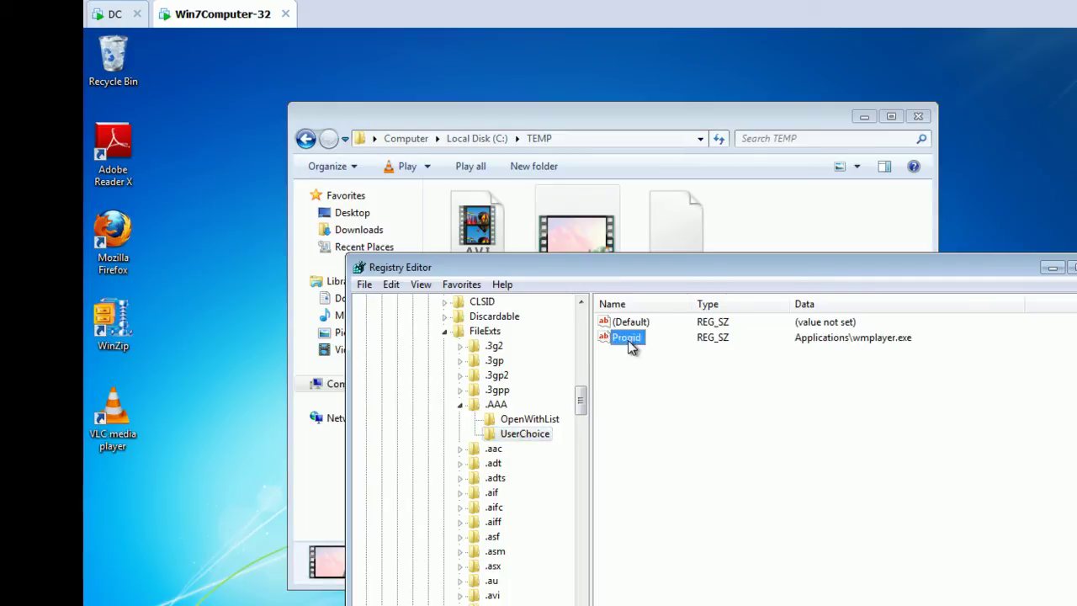
{"action": "right_click", "coordinate": [482, 419]}
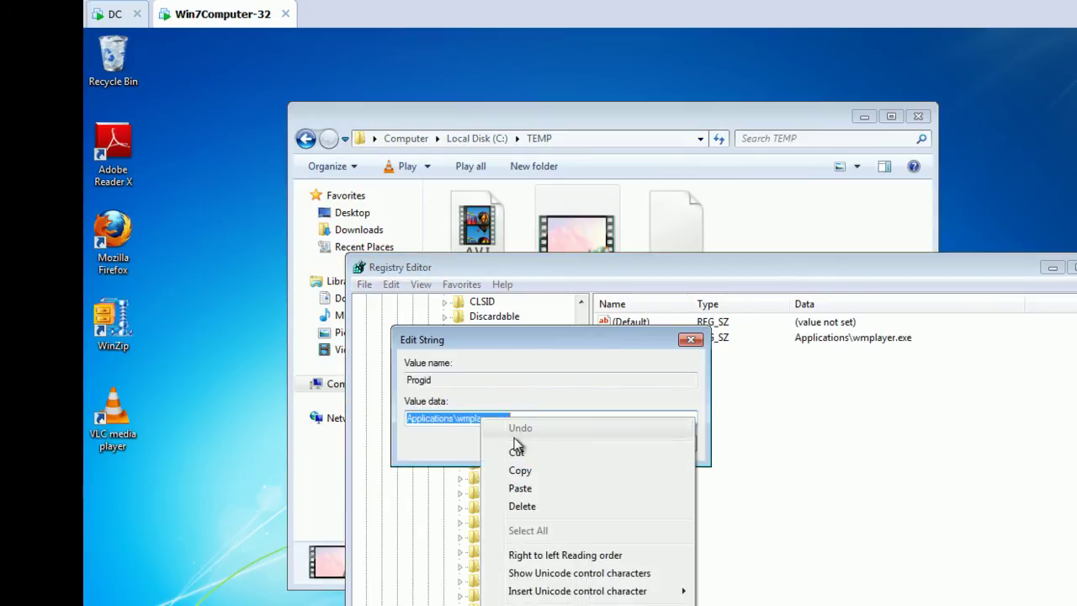
{"action": "left_click", "coordinate": [525, 469]}
{"action": "key", "text": "Escape"}
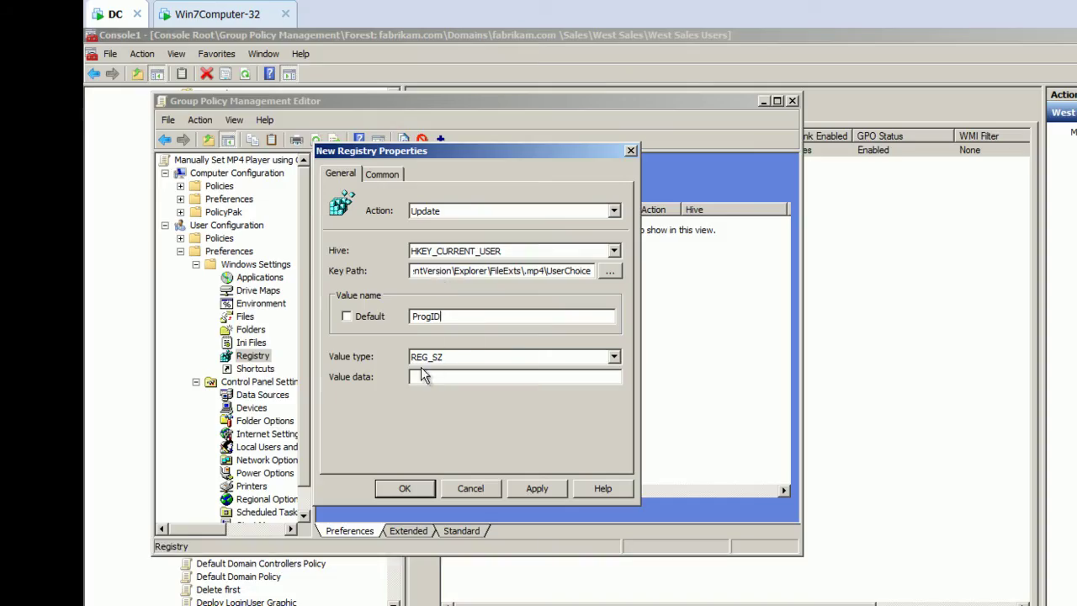
{"action": "right_click", "coordinate": [423, 375]}
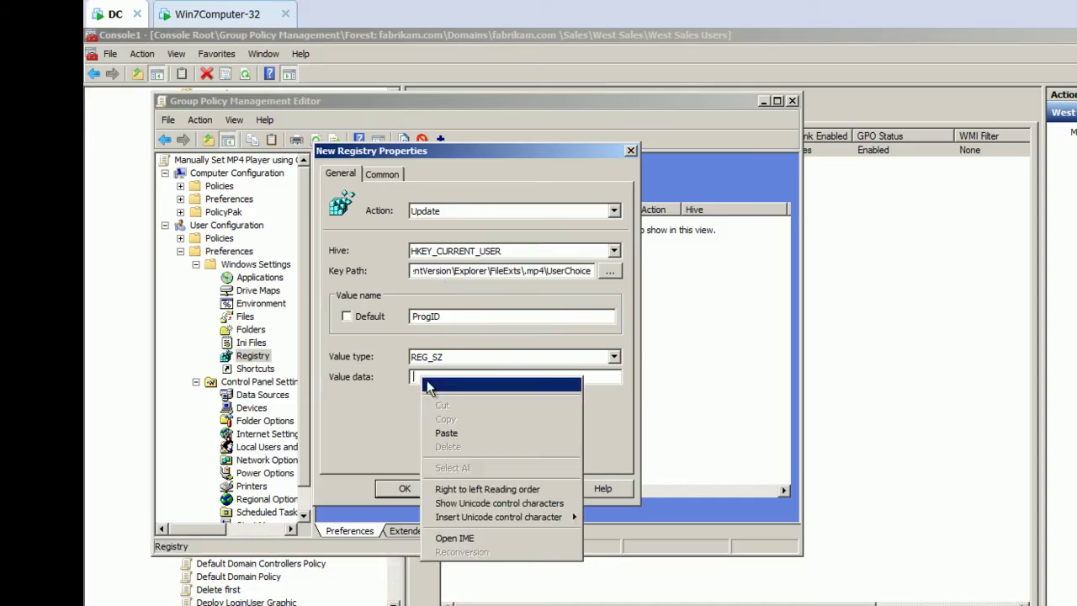
{"action": "left_click", "coordinate": [466, 433]}
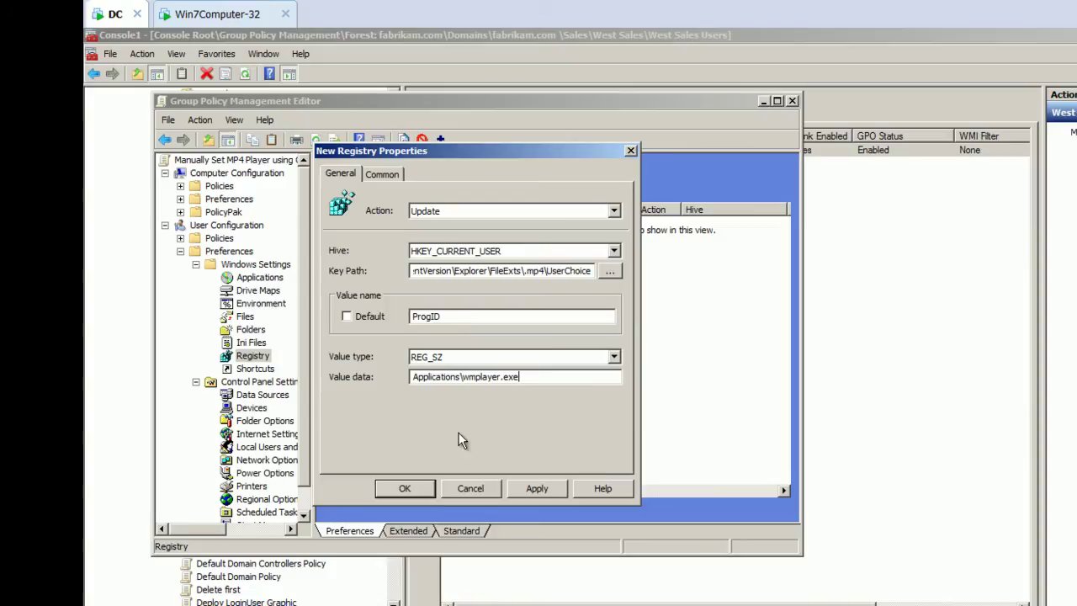
{"action": "left_click", "coordinate": [405, 491]}
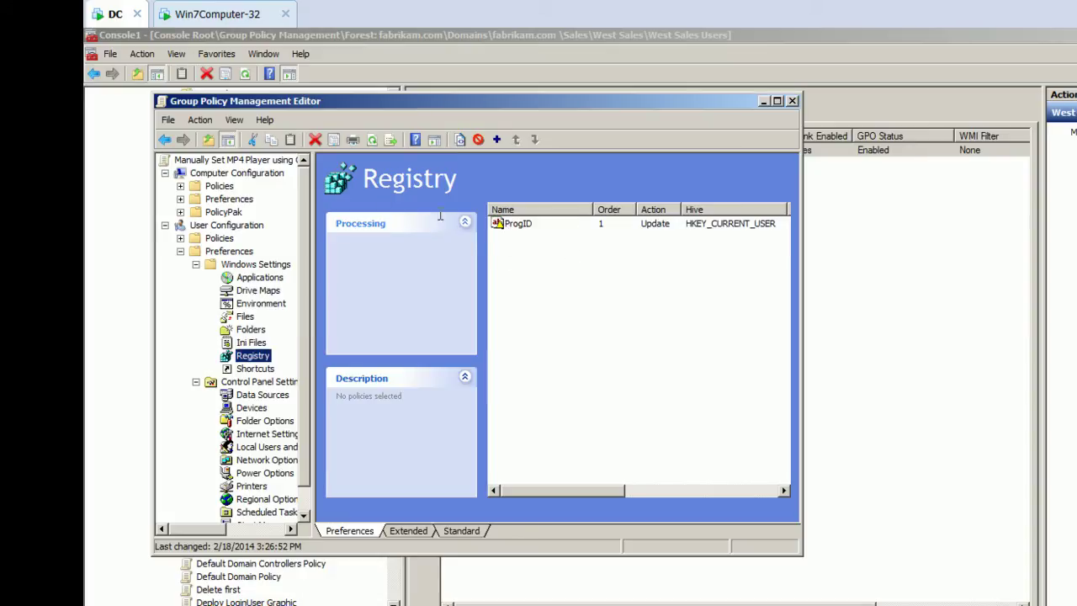
Browse the client's registry to FileExts\.mp4\UserChoice, which still shows VLC.mp4
{"action": "left_click", "coordinate": [246, 17]}
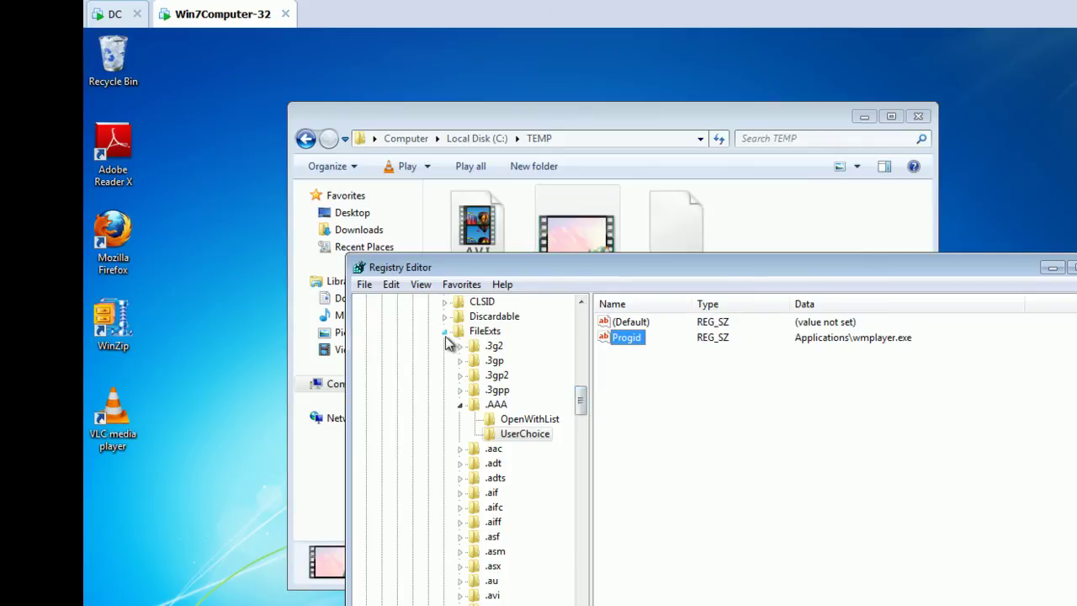
{"action": "left_click", "coordinate": [445, 332]}
{"action": "scroll", "coordinate": [493, 446], "scroll_direction": "down", "scroll_amount": 1}
{"action": "scroll", "coordinate": [493, 429], "scroll_direction": "up", "scroll_amount": 1}
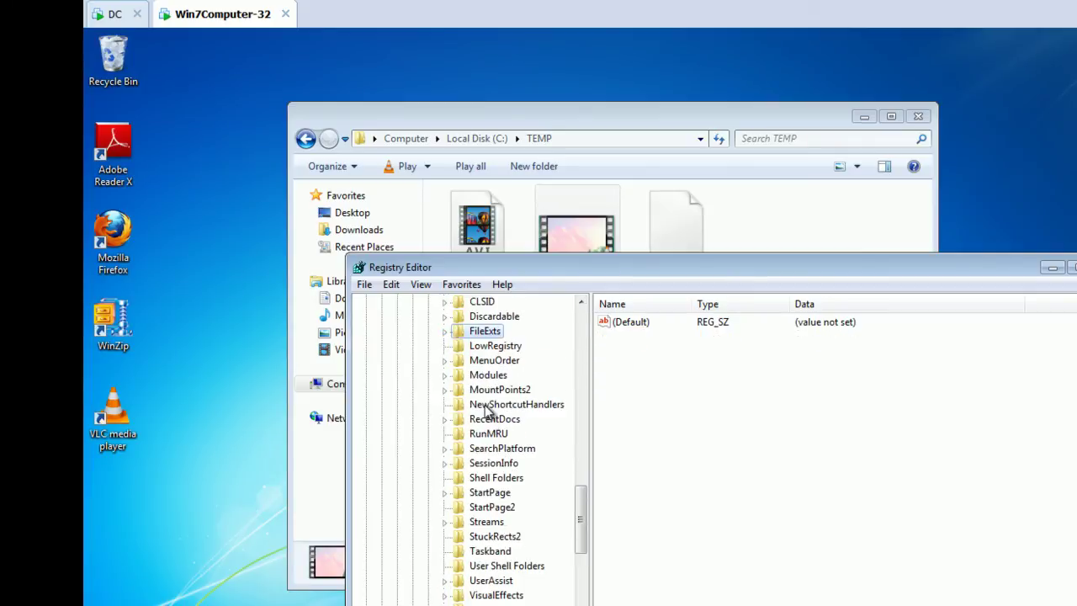
{"action": "key", "text": "Right"}
{"action": "scroll", "coordinate": [486, 421], "scroll_direction": "down", "scroll_amount": 5}
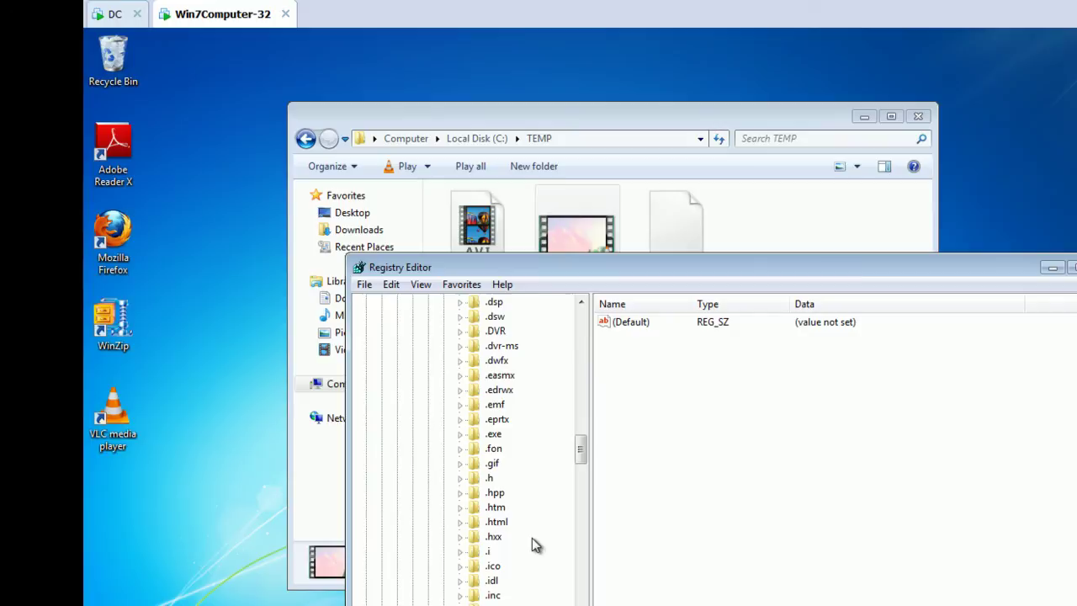
{"action": "scroll", "coordinate": [531, 542], "scroll_direction": "down", "scroll_amount": 12}
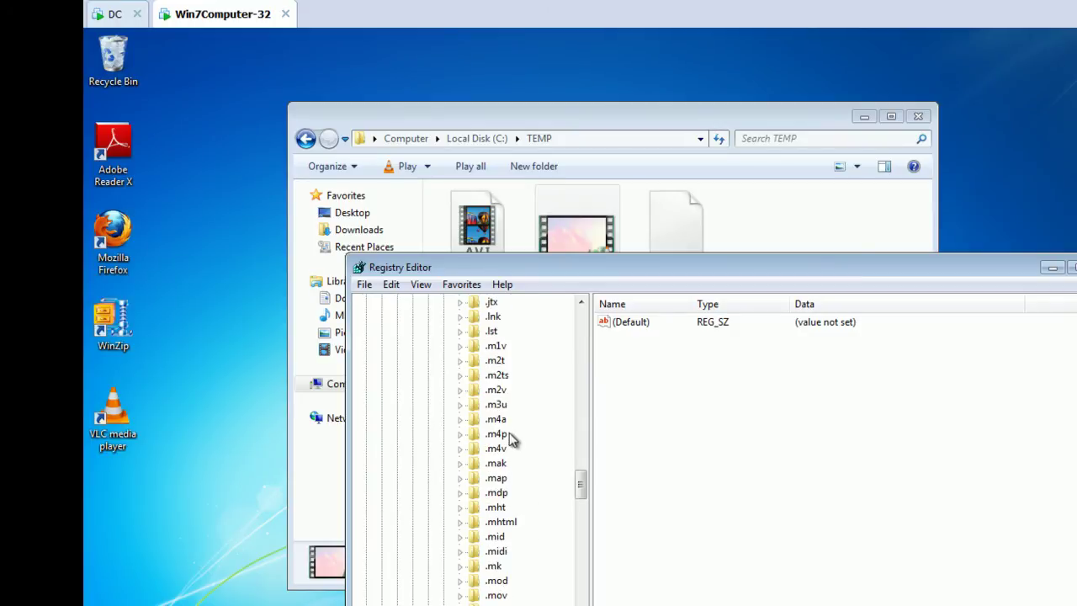
{"action": "scroll", "coordinate": [513, 471], "scroll_direction": "down", "scroll_amount": 4}
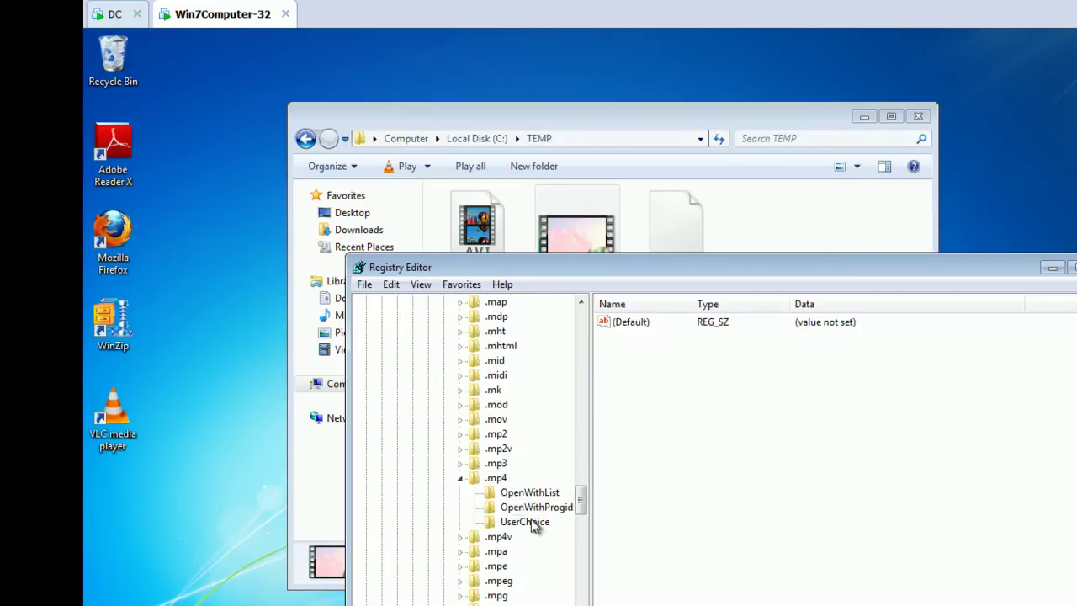
{"action": "left_click", "coordinate": [525, 522]}
Play the MP4 file from Explorer to confirm it still opens in VLC, then close VLC
{"action": "left_click_drag", "start_coordinate": [730, 267], "coordinate": [845, 278]}
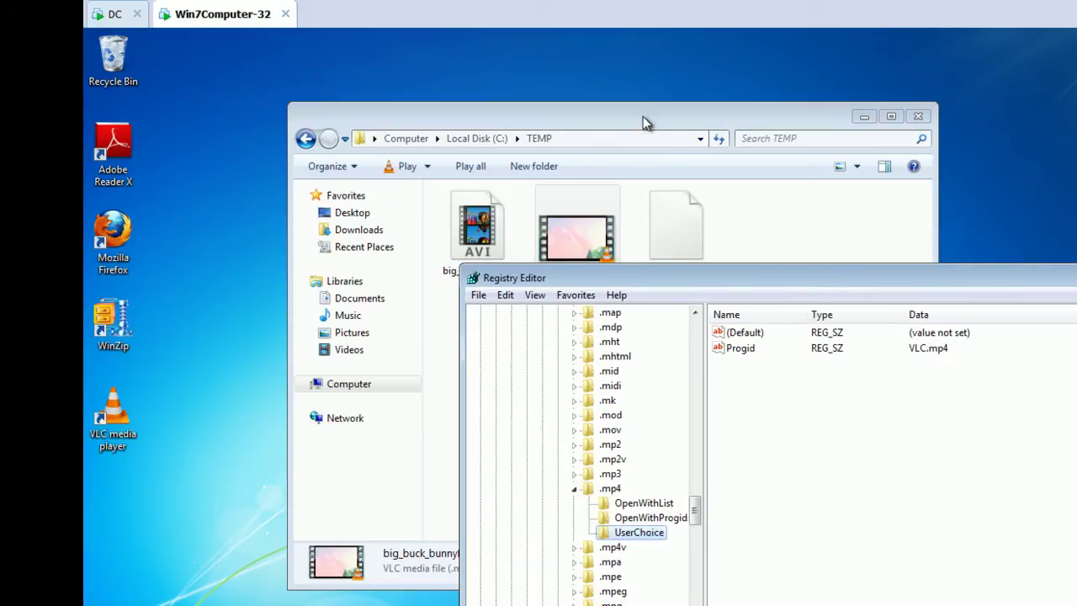
{"action": "left_click_drag", "start_coordinate": [643, 122], "coordinate": [467, 95]}
{"action": "left_click", "coordinate": [403, 269]}
{"action": "double_click", "coordinate": [400, 227]}
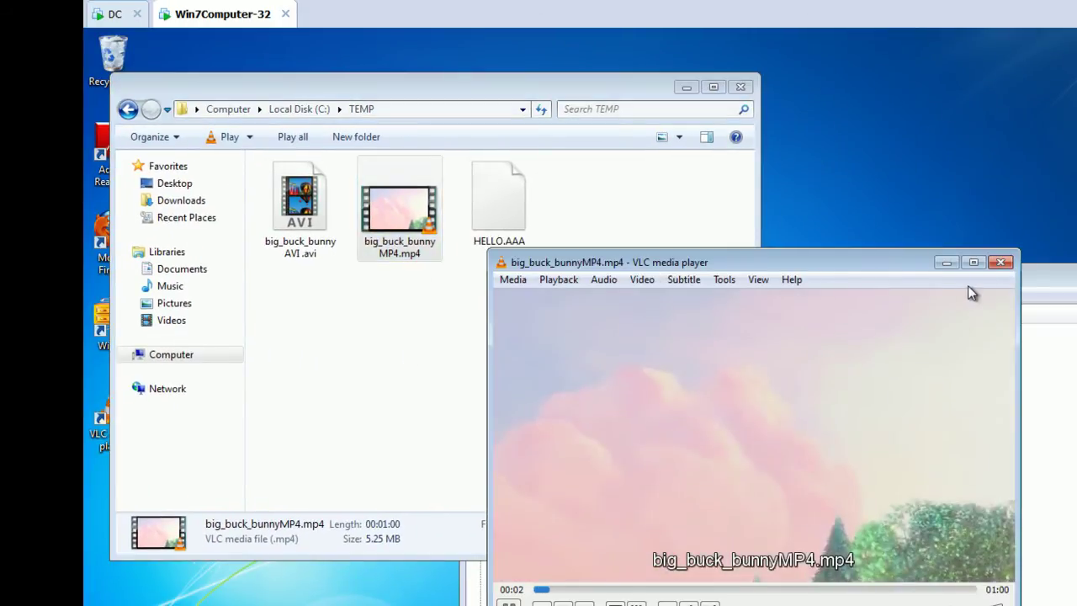
{"action": "left_click", "coordinate": [1000, 262]}
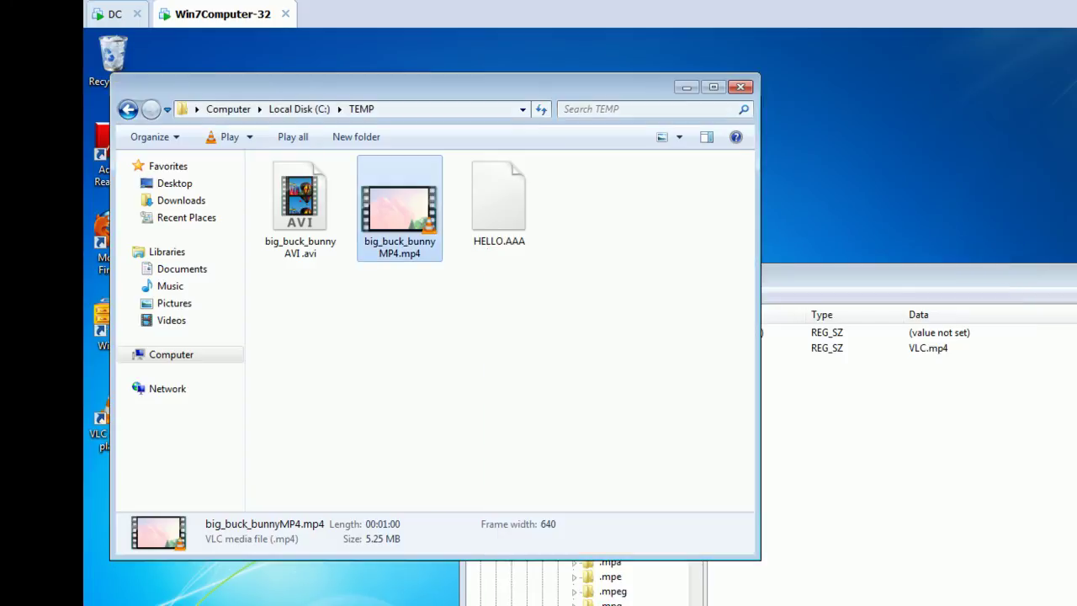
{"action": "key", "text": "alt+Tab"}
Clear the console and run gpupdate on the Windows 7 client
{"action": "left_click_drag", "start_coordinate": [749, 352], "coordinate": [289, 299]}
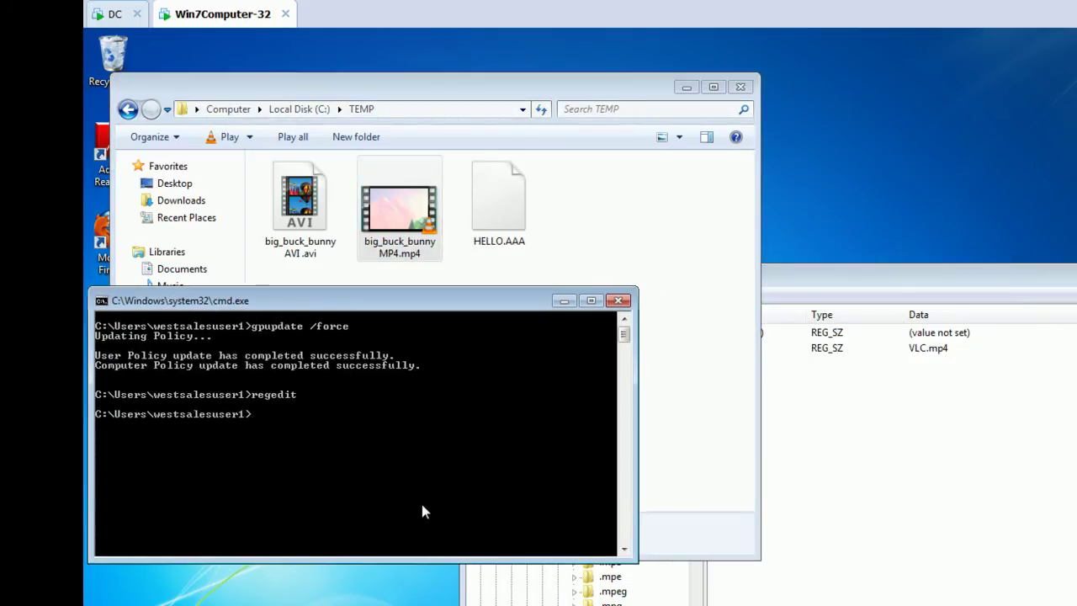
{"action": "type", "text": "cls"}
{"action": "key", "text": "Return"}
{"action": "type", "text": "gpupdate"}
{"action": "key", "text": "Return"}
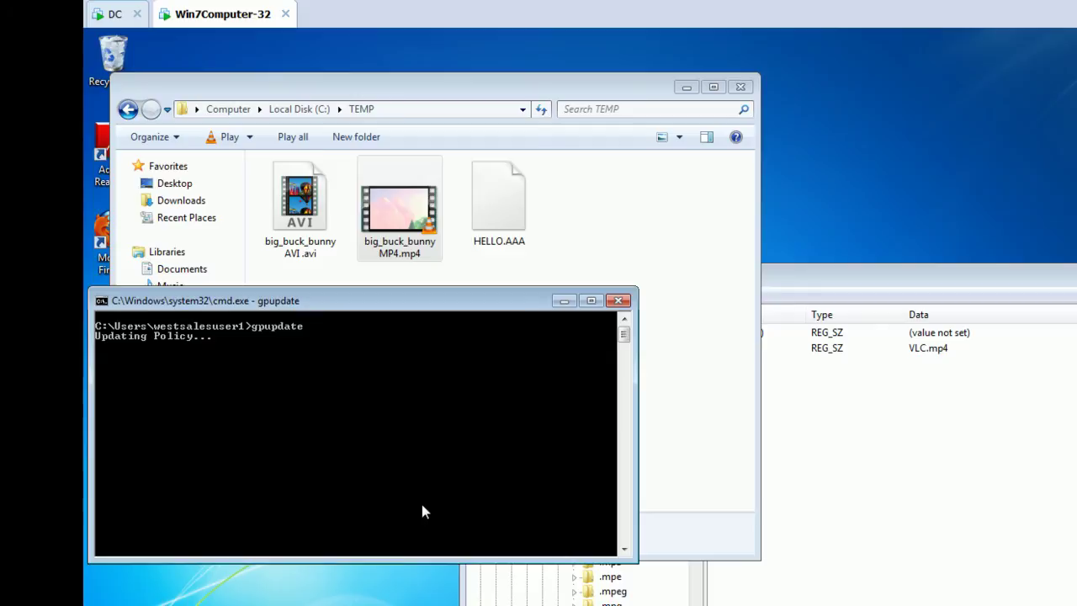
Refresh Registry Editor to confirm the .mp4 Progid now reads Applications\wmplayer.exe
{"action": "left_click", "coordinate": [919, 585]}
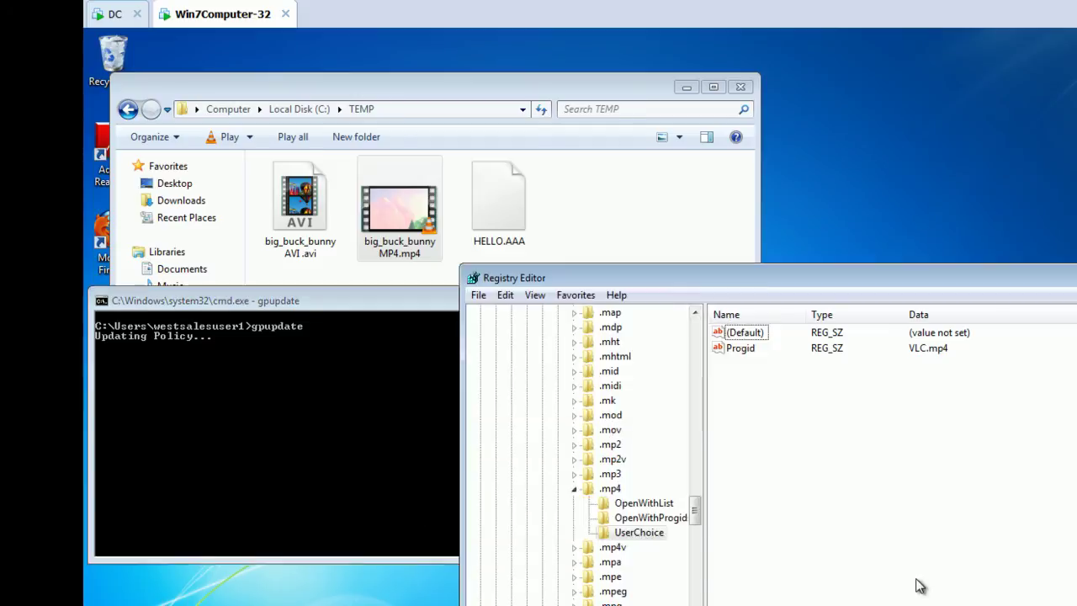
{"action": "left_click", "coordinate": [654, 539]}
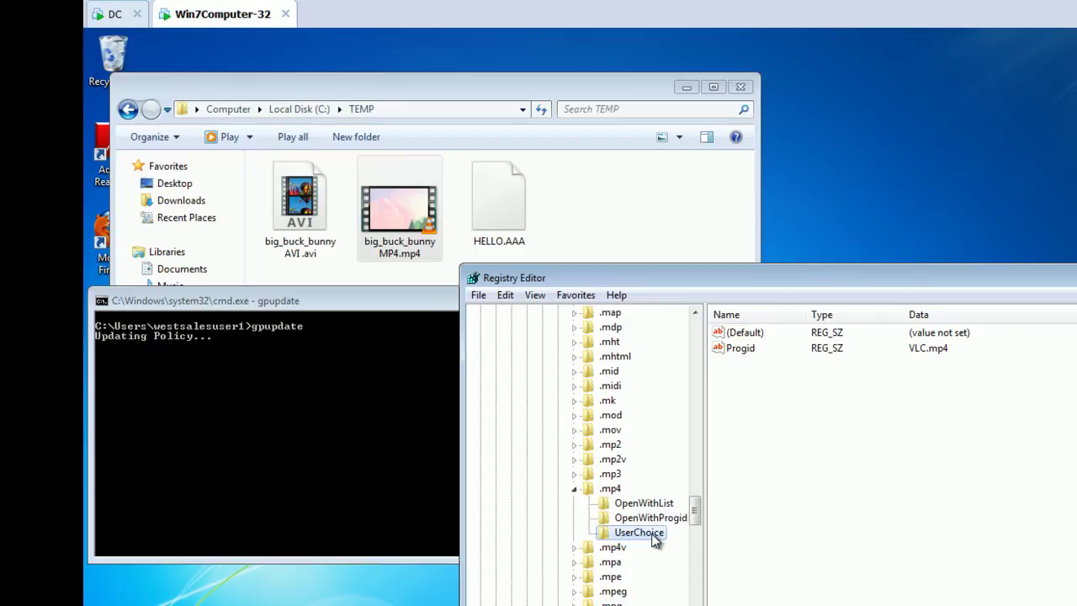
{"action": "left_click", "coordinate": [885, 514]}
{"action": "key", "text": "F5"}
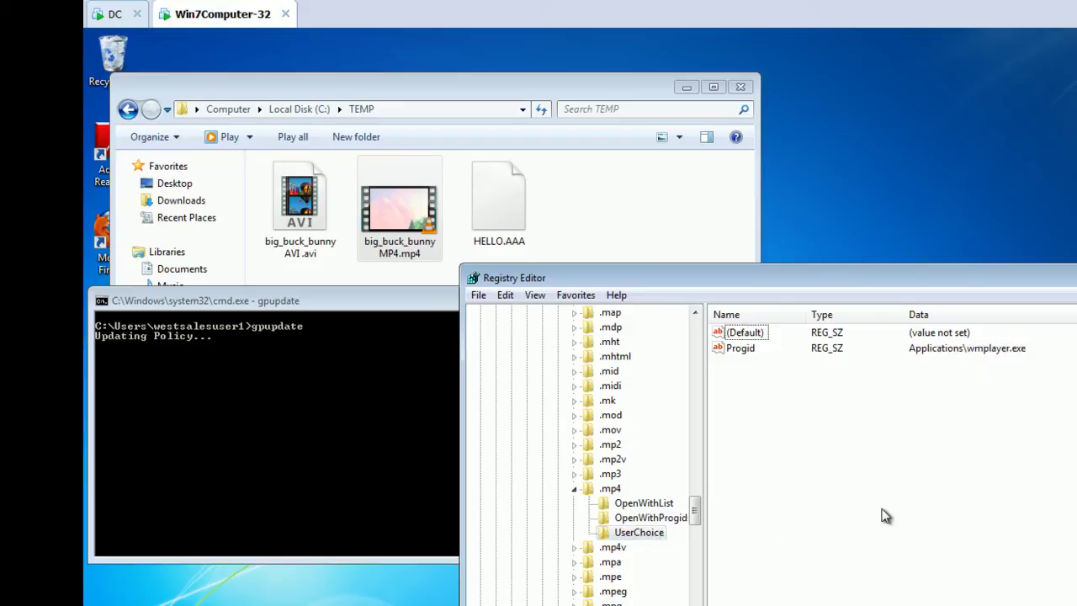
{"action": "left_click", "coordinate": [588, 220]}
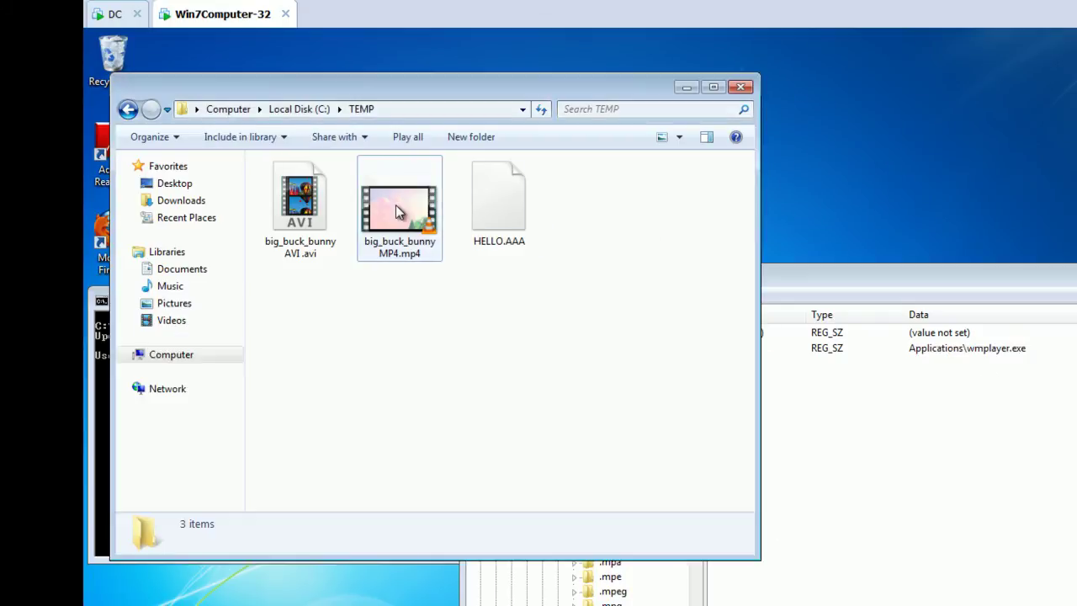
Play big_buck_bunnyMP4.mp4 and check About Windows Media Player shows version 12.0.7601.17514
{"action": "double_click", "coordinate": [395, 207]}
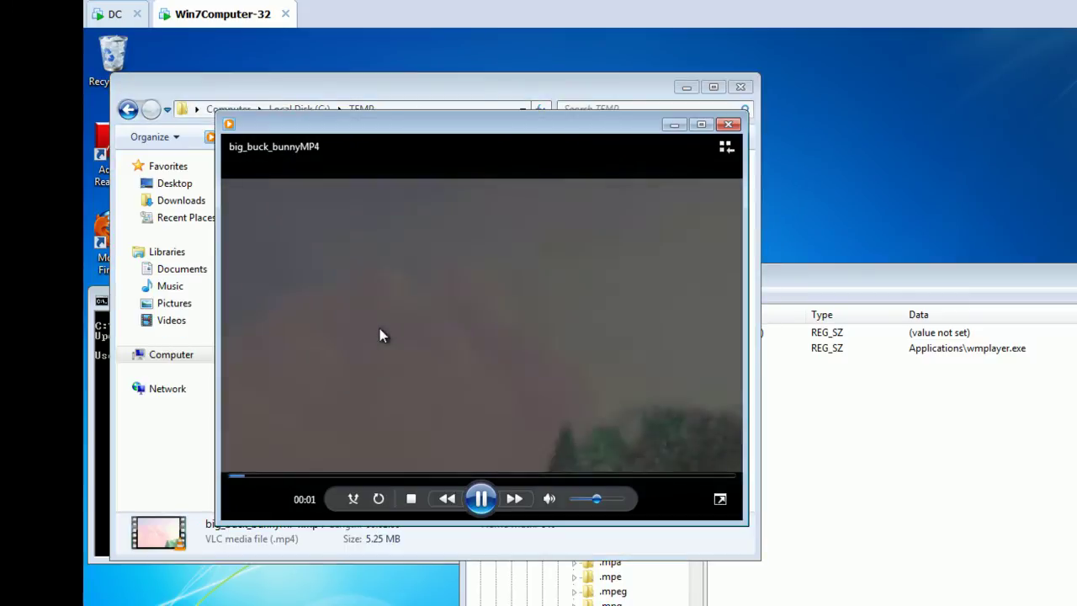
{"action": "left_click", "coordinate": [228, 124]}
{"action": "mouse_move", "coordinate": [348, 218]}
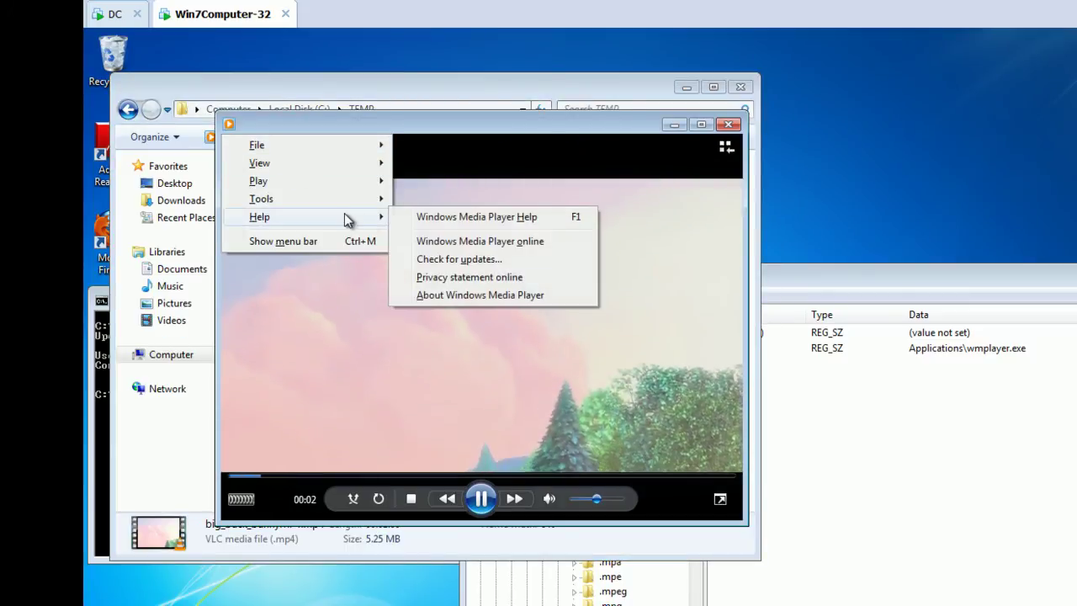
{"action": "left_click", "coordinate": [424, 296]}
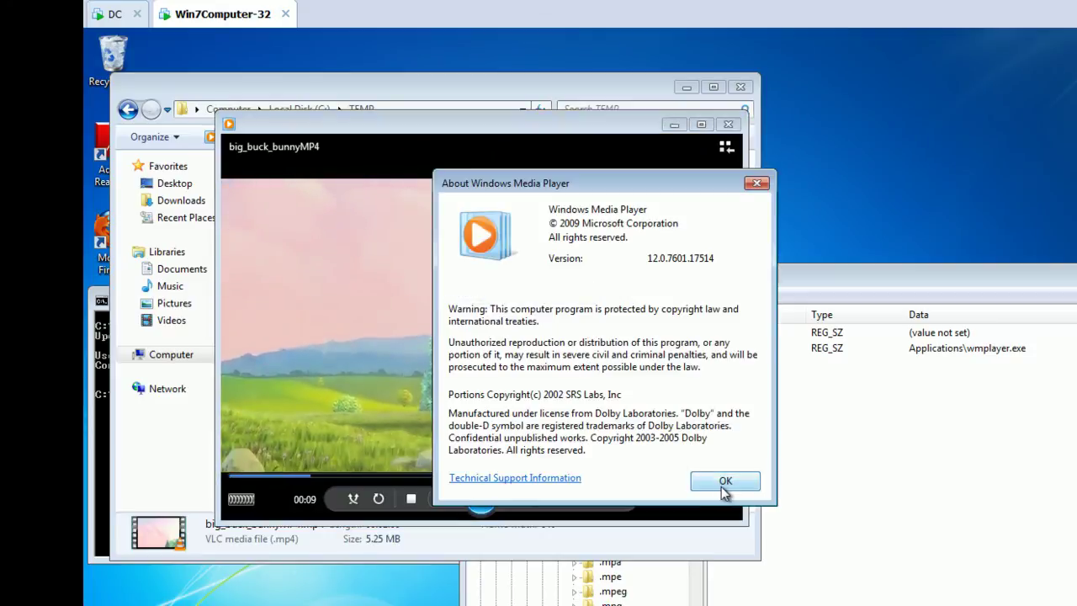
{"action": "left_click", "coordinate": [724, 483]}
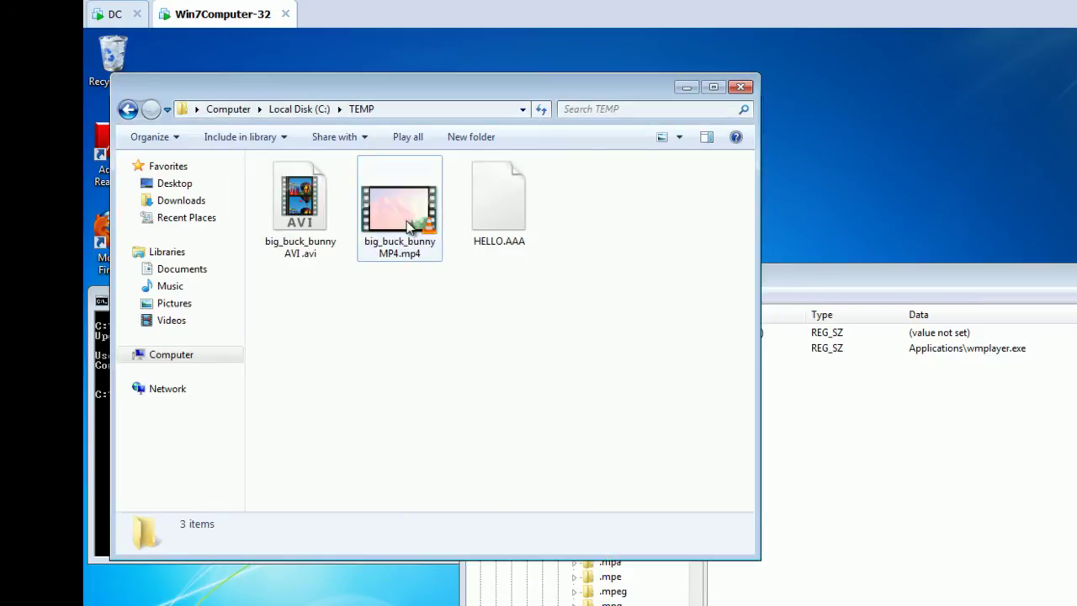
{"action": "left_click", "coordinate": [398, 214]}
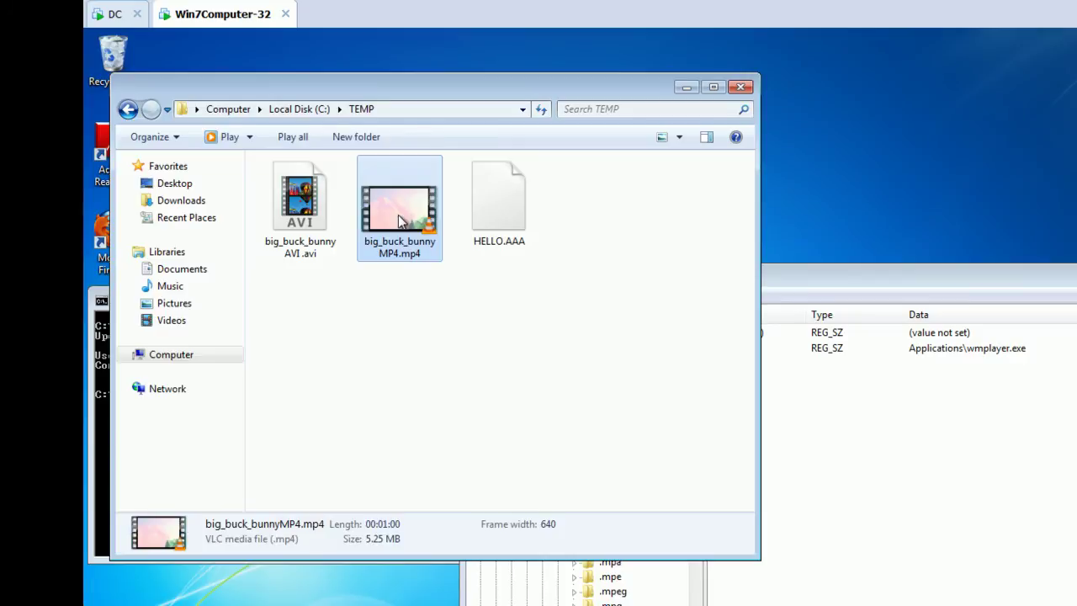
Reopen the MP4, review the Security and Privacy tabs in Media Player Options, and close the player
{"action": "double_click", "coordinate": [398, 214]}
{"action": "key", "text": "alt"}
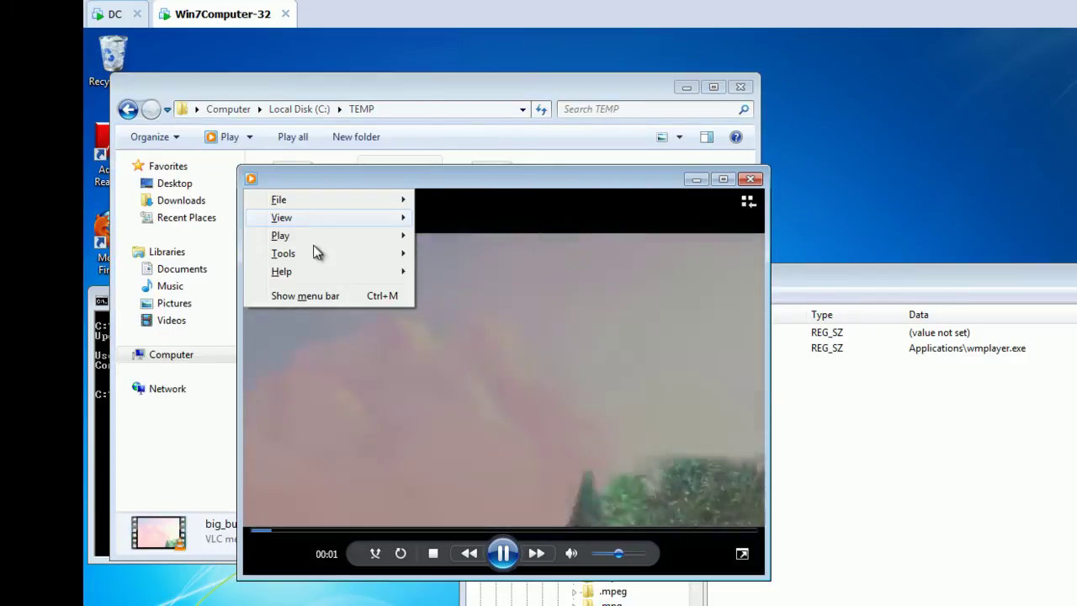
{"action": "mouse_move", "coordinate": [339, 255]}
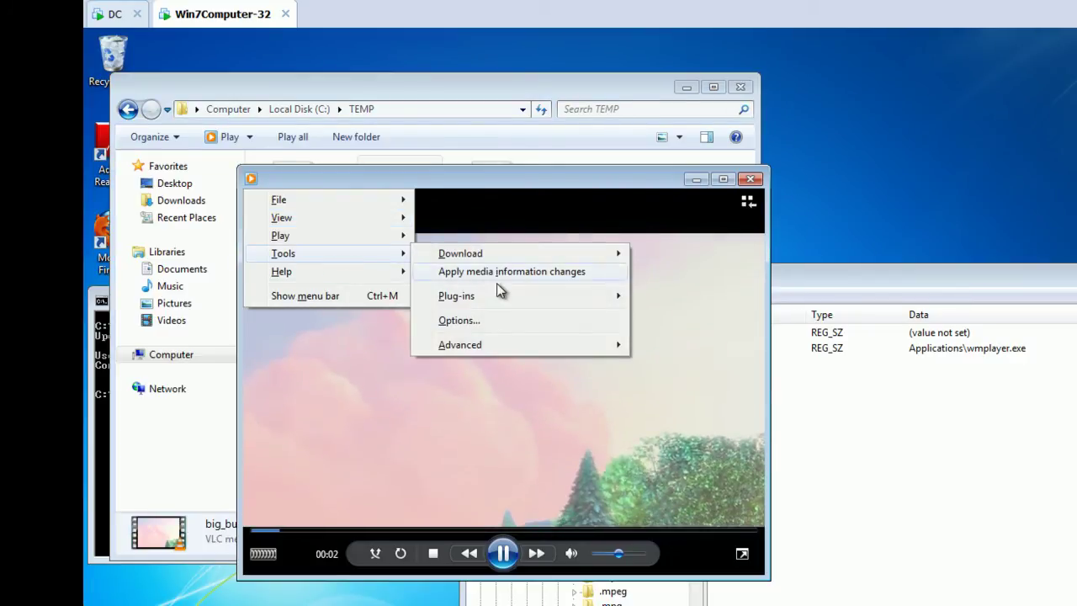
{"action": "left_click", "coordinate": [494, 327]}
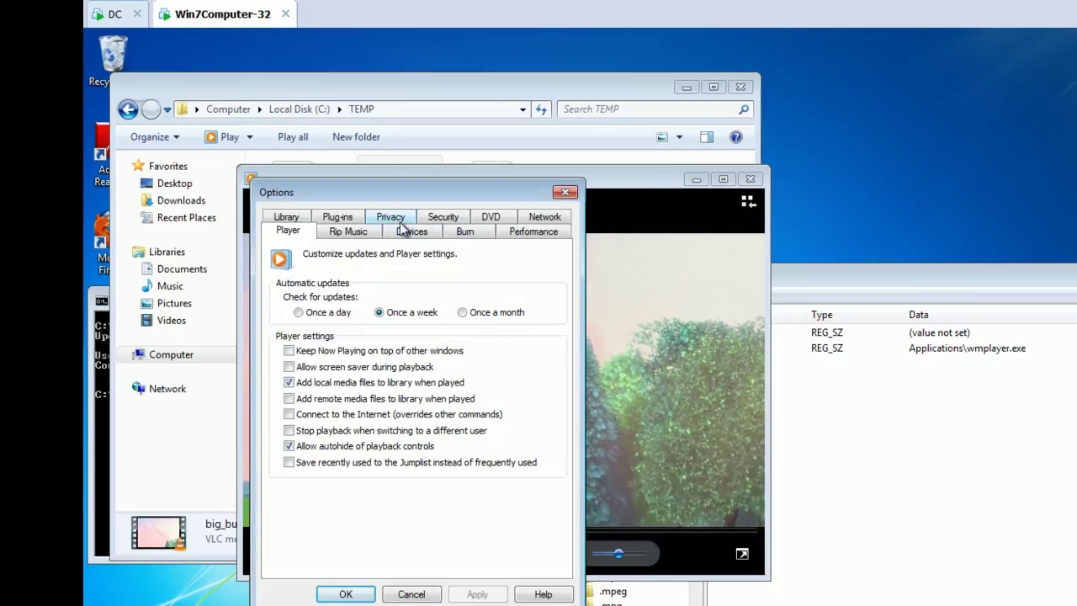
{"action": "left_click", "coordinate": [439, 219]}
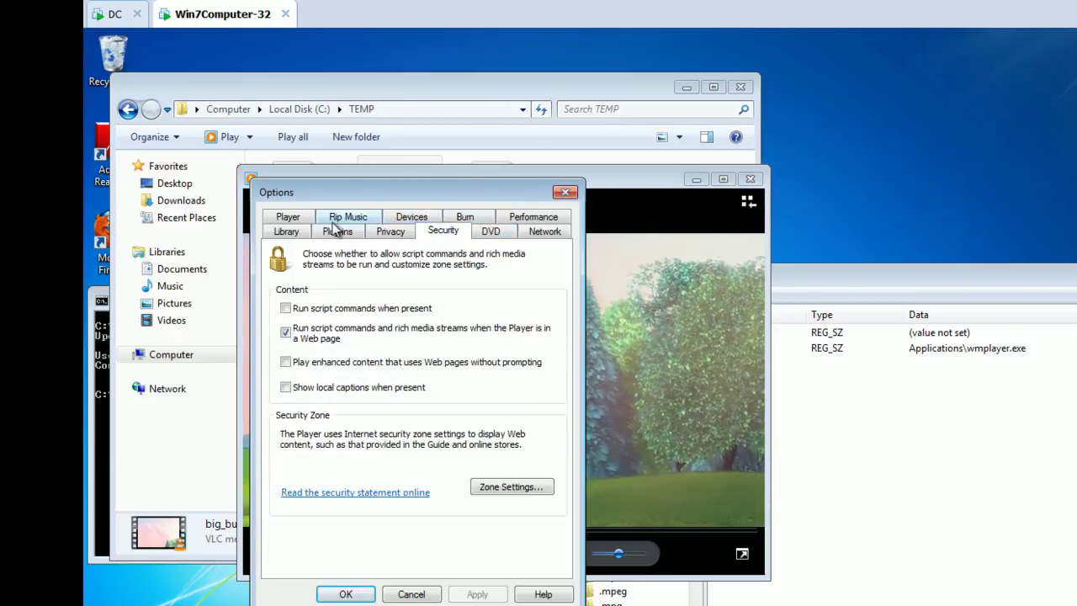
{"action": "left_click", "coordinate": [391, 231]}
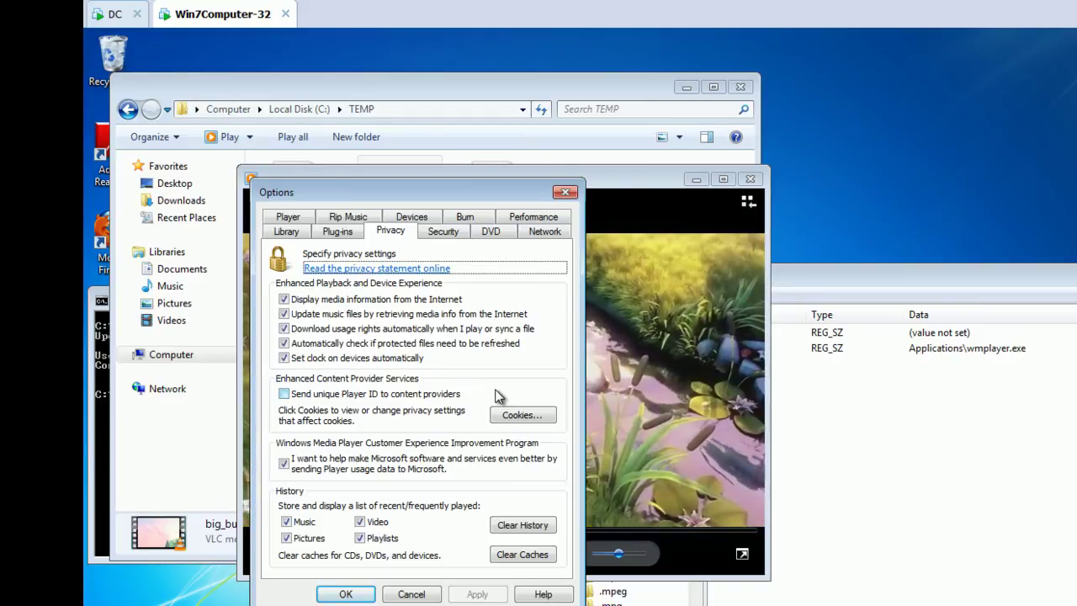
{"action": "key", "text": "Return"}
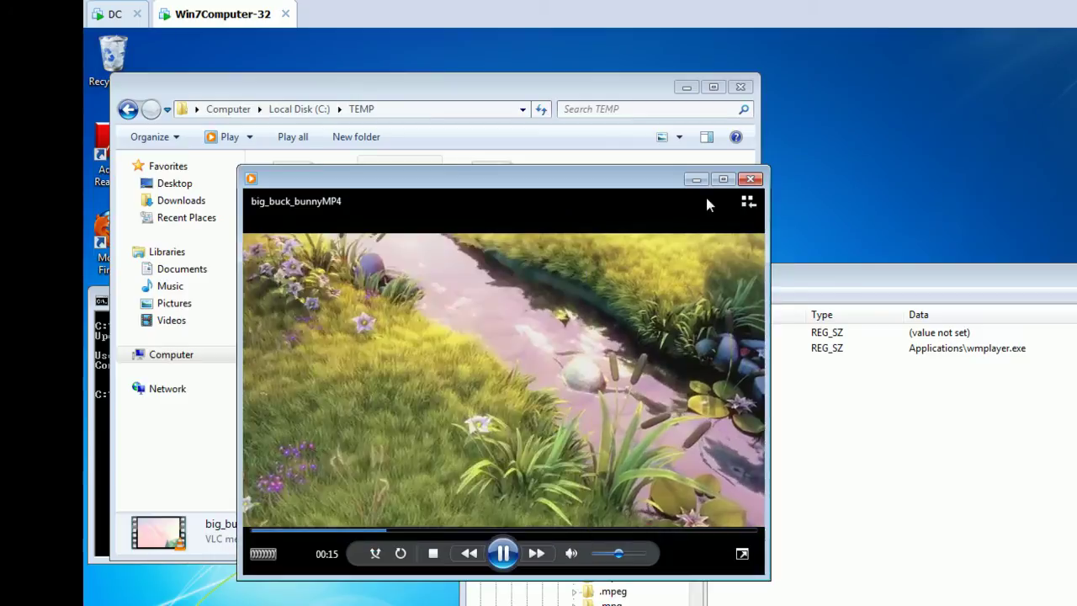
{"action": "left_click", "coordinate": [751, 179]}
Close the TEMP window, Registry Editor and Command Prompt, then reopen C:\TEMP in Explorer
{"action": "left_click", "coordinate": [741, 86]}
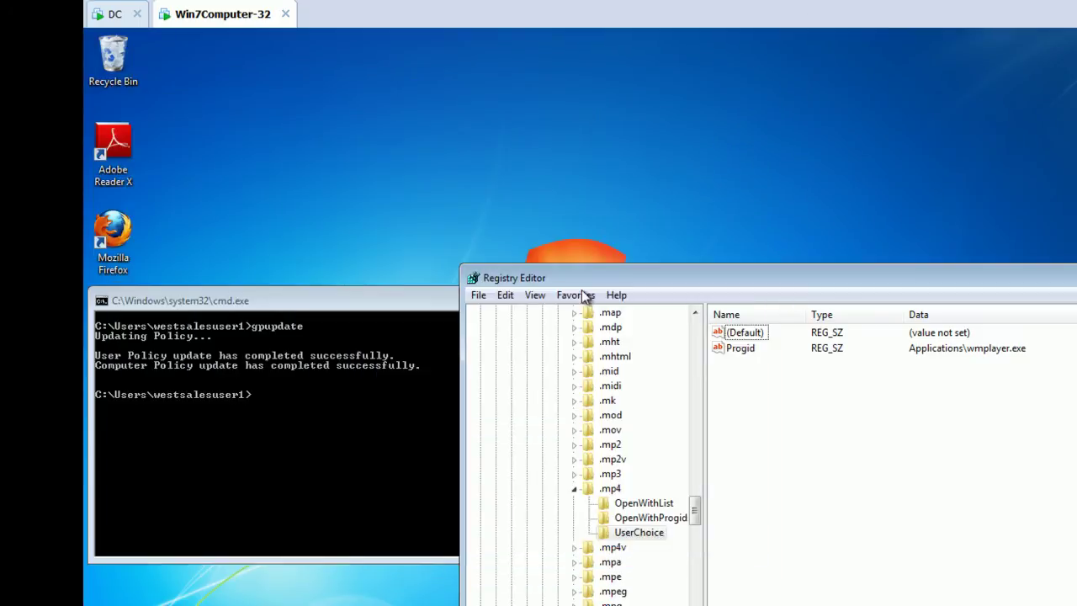
{"action": "double_click", "coordinate": [474, 278]}
{"action": "left_click", "coordinate": [617, 299]}
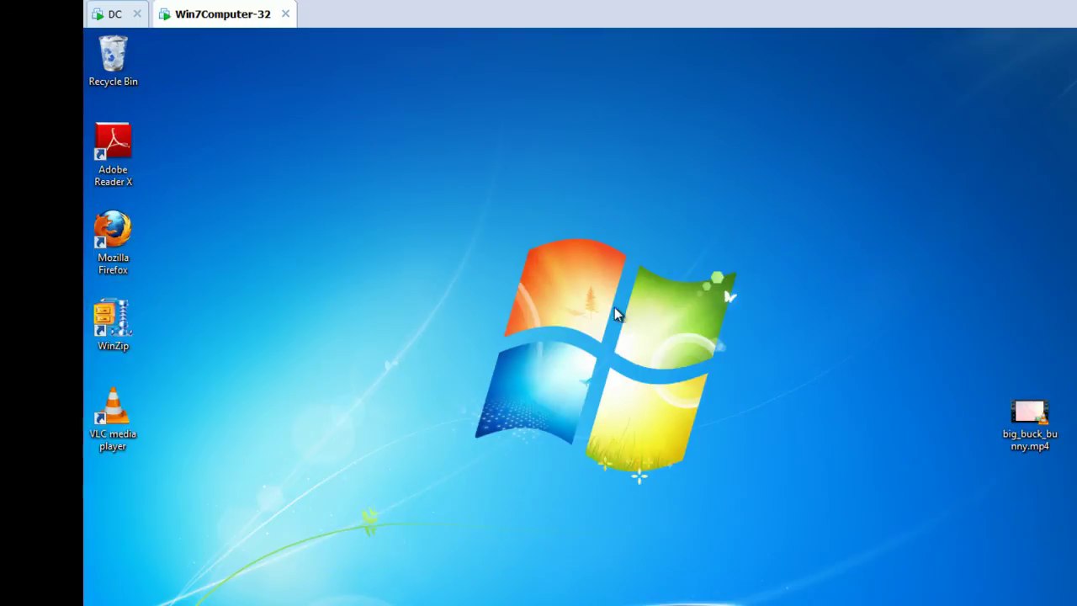
{"action": "key", "text": "super"}
{"action": "left_click", "coordinate": [351, 473]}
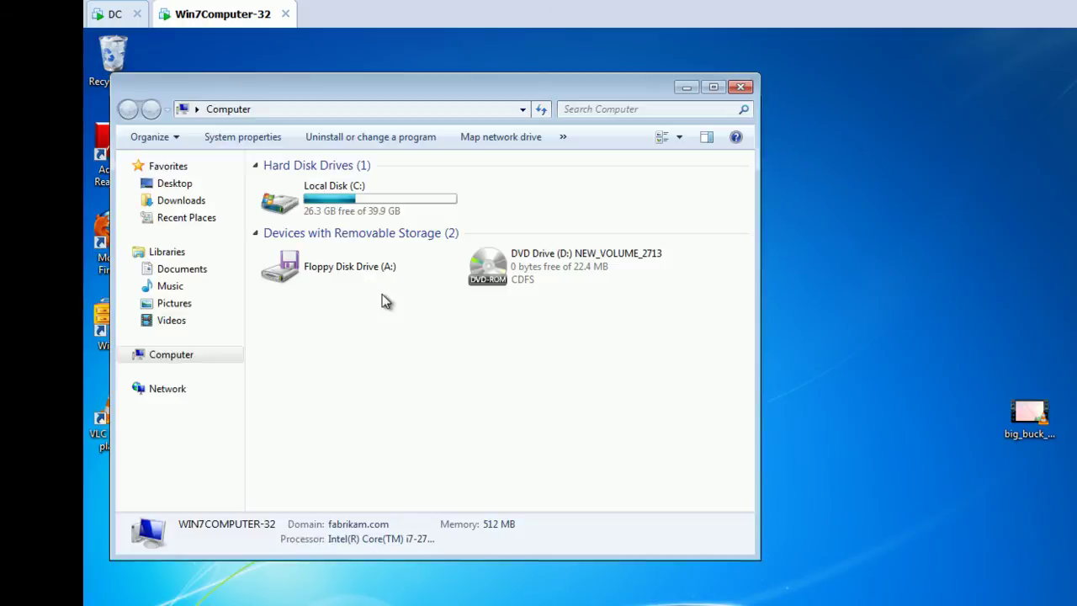
{"action": "double_click", "coordinate": [328, 211]}
{"action": "double_click", "coordinate": [305, 235]}
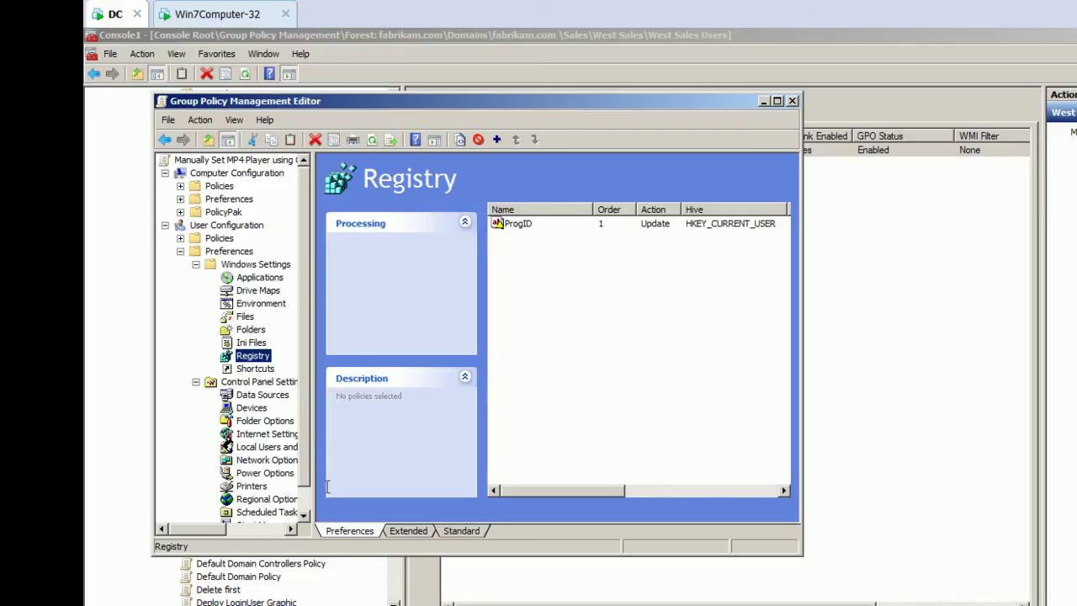
Expand User Configuration's PolicyPak, select Applications, and bring up its New application menu
{"action": "left_click", "coordinate": [180, 251]}
{"action": "left_click", "coordinate": [180, 264]}
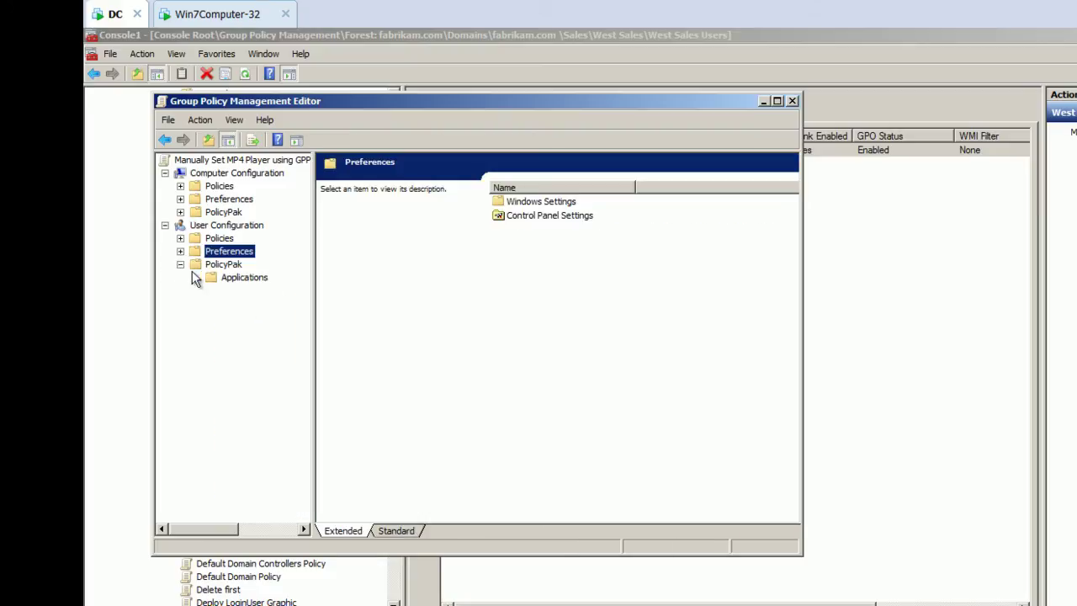
{"action": "left_click", "coordinate": [235, 282]}
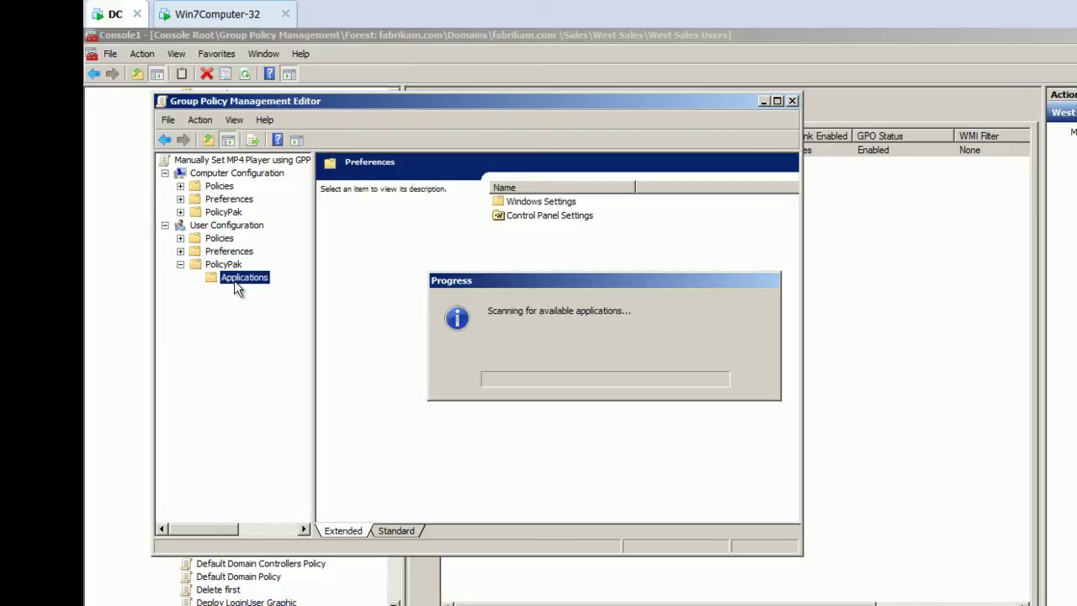
{"action": "right_click", "coordinate": [234, 280]}
{"action": "mouse_move", "coordinate": [282, 290]}
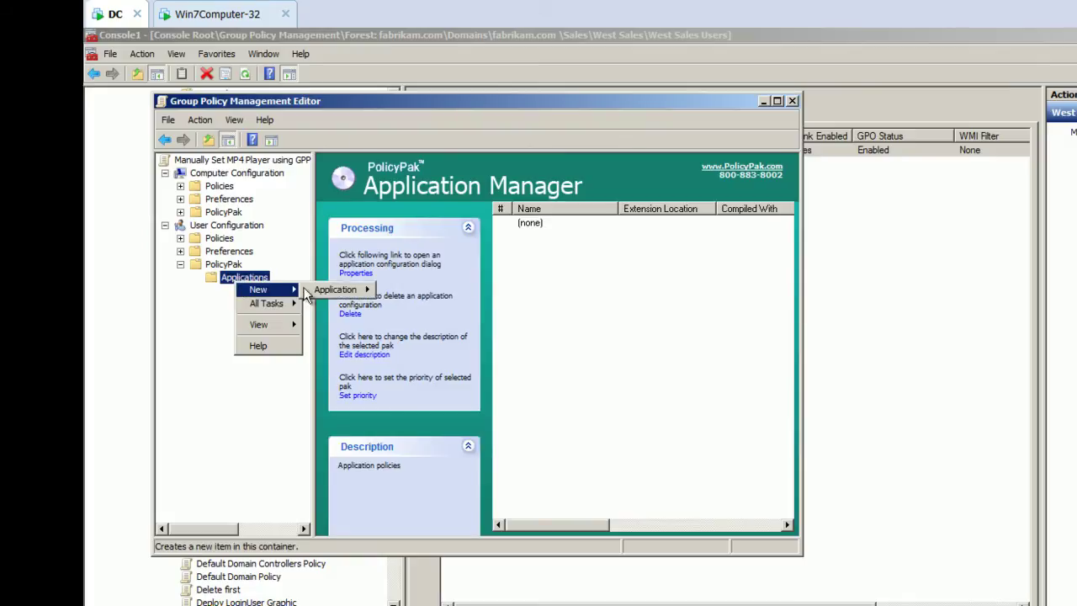
{"action": "mouse_move", "coordinate": [317, 294]}
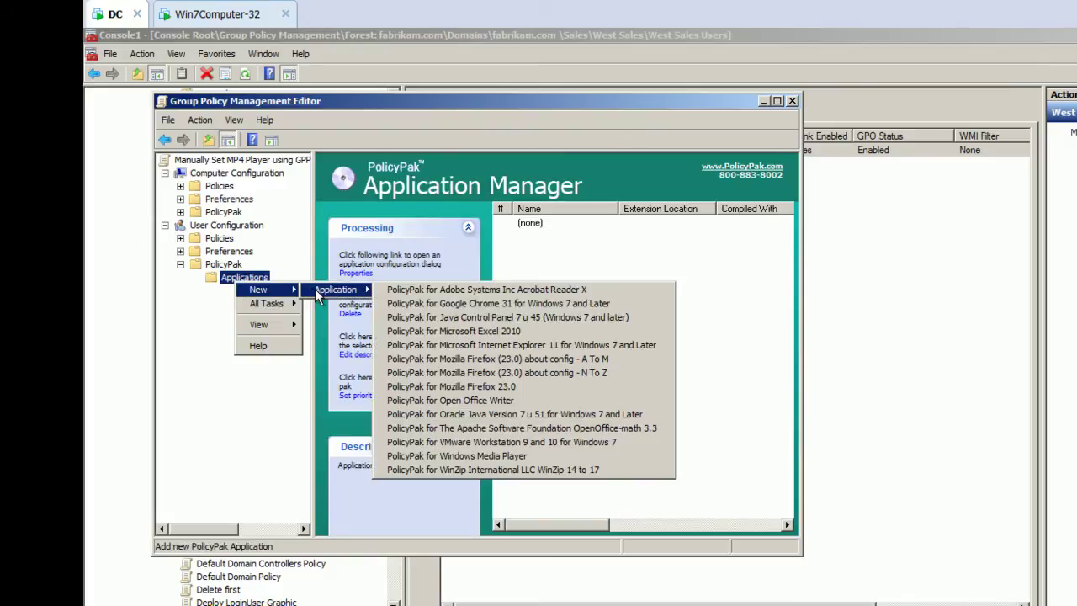
Add the Windows Media Player pak and lock its customer experience improvement privacy setting
{"action": "left_click", "coordinate": [649, 456]}
{"action": "double_click", "coordinate": [579, 225]}
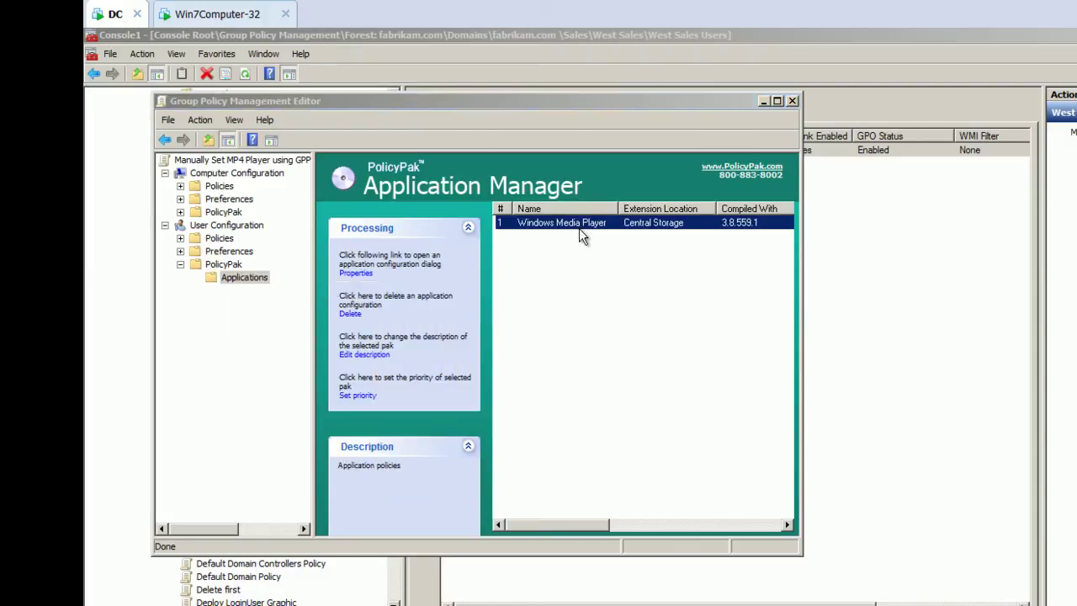
{"action": "left_click_drag", "start_coordinate": [340, 113], "coordinate": [618, 115]}
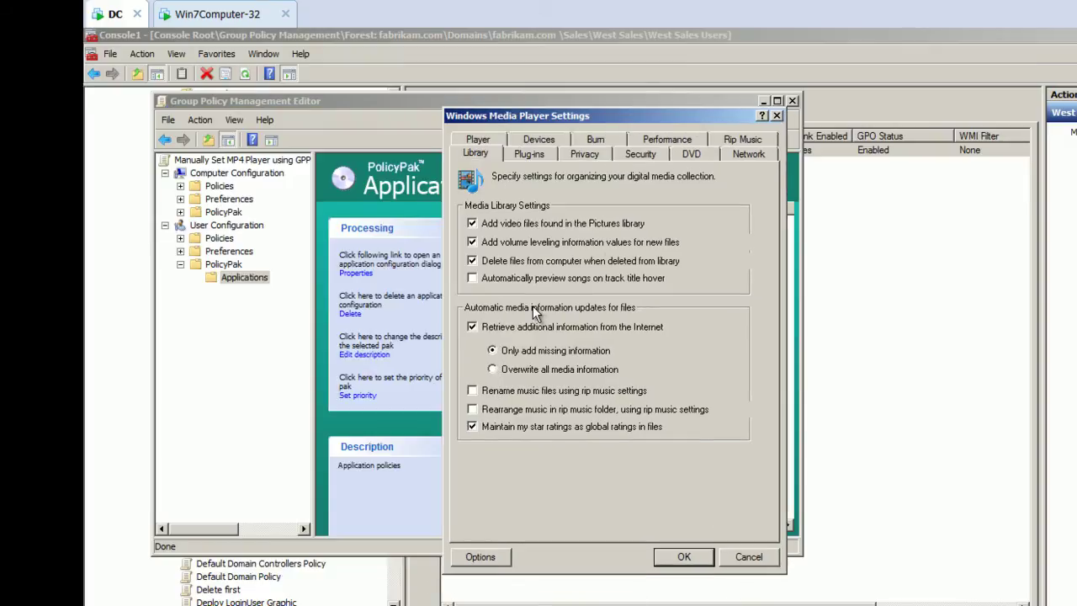
{"action": "left_click", "coordinate": [586, 156]}
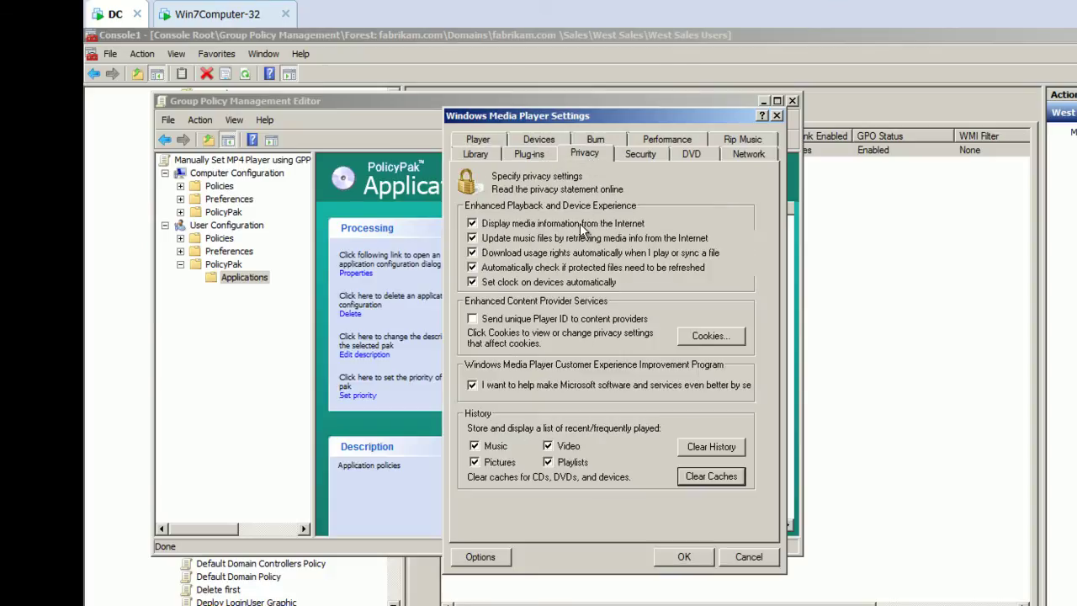
{"action": "left_click", "coordinate": [496, 384]}
{"action": "right_click", "coordinate": [528, 384]}
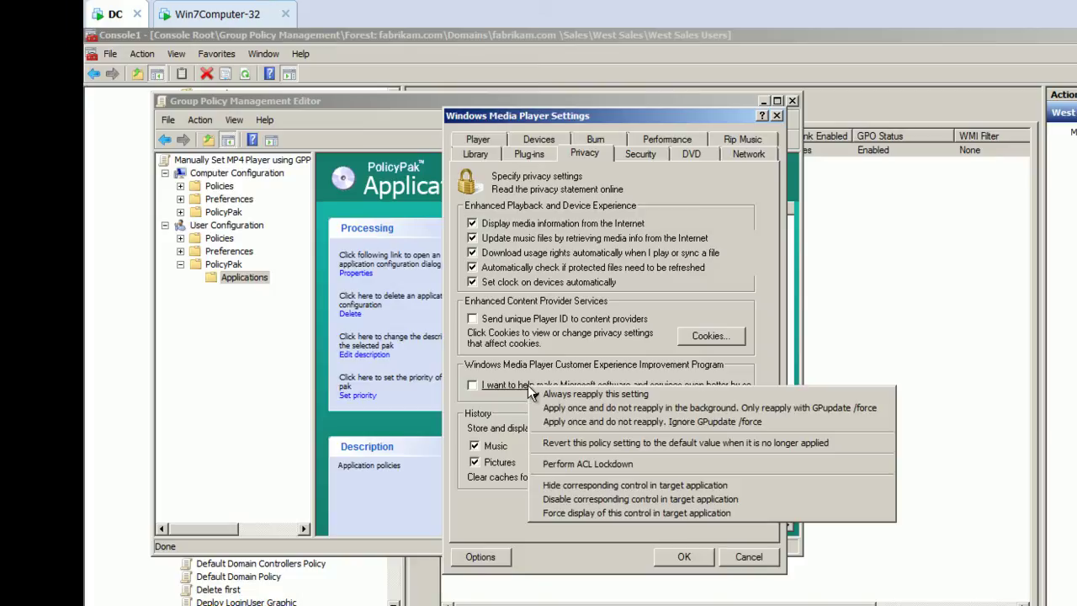
{"action": "left_click", "coordinate": [701, 502]}
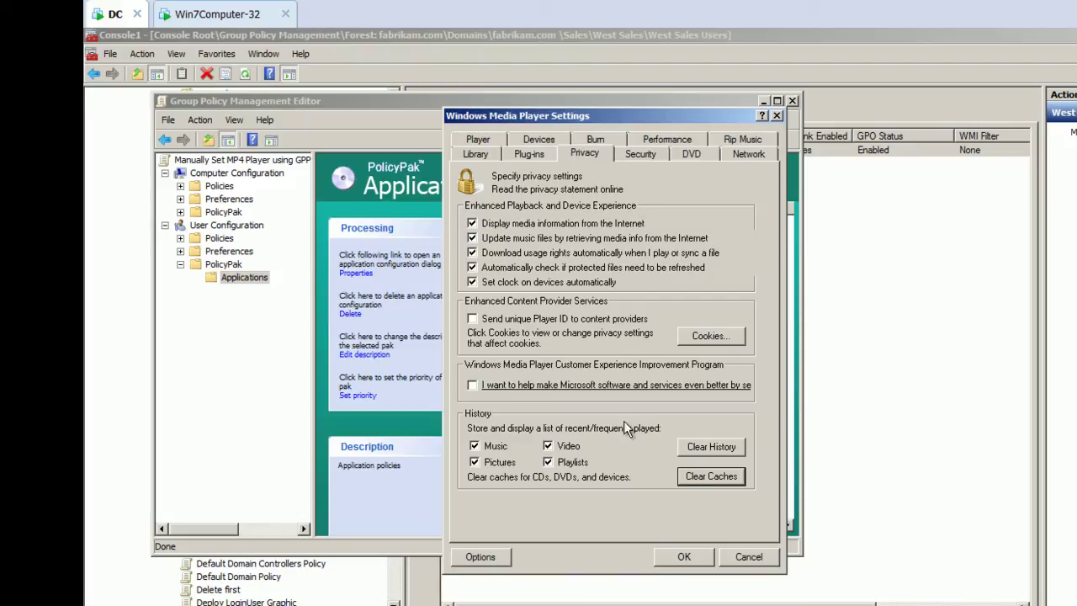
Configure Set clock on devices and Download usage rights with their controls disabled for users
{"action": "left_click", "coordinate": [503, 286]}
{"action": "right_click", "coordinate": [500, 285]}
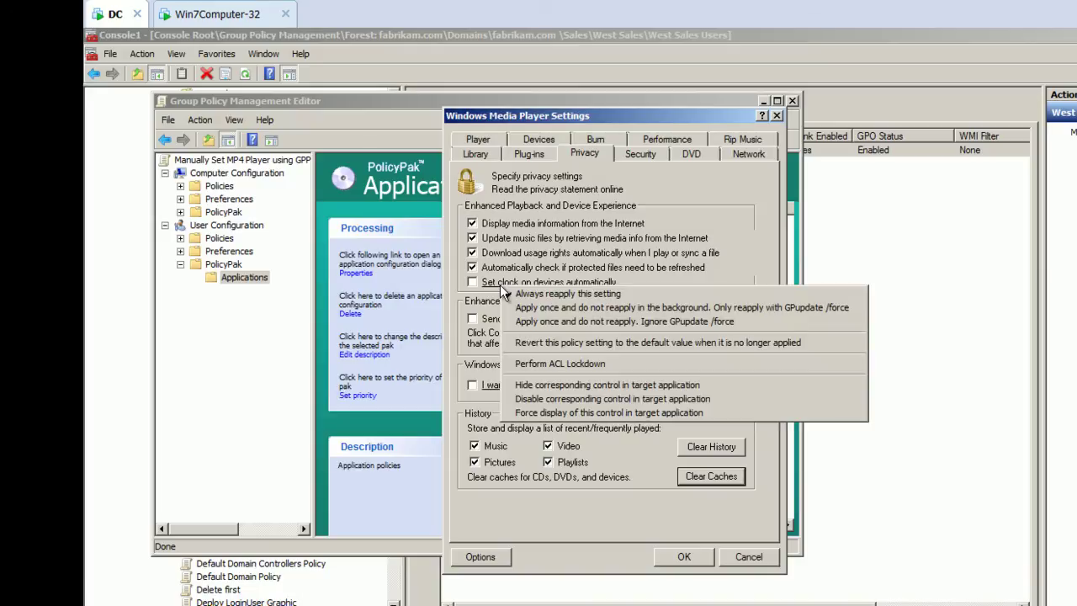
{"action": "left_click", "coordinate": [556, 399]}
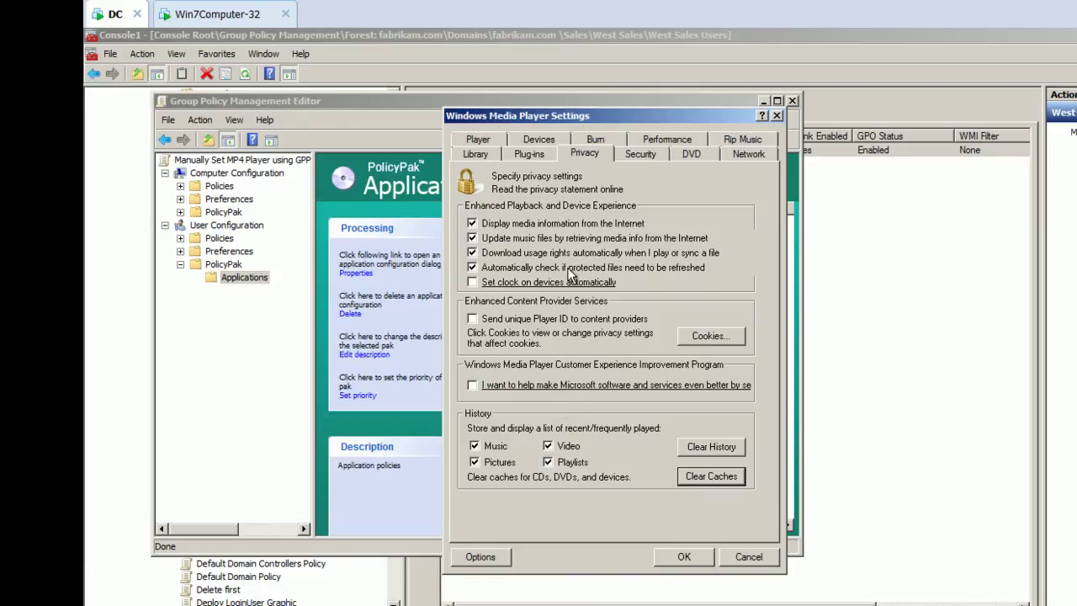
{"action": "left_click", "coordinate": [545, 257]}
{"action": "right_click", "coordinate": [545, 254]}
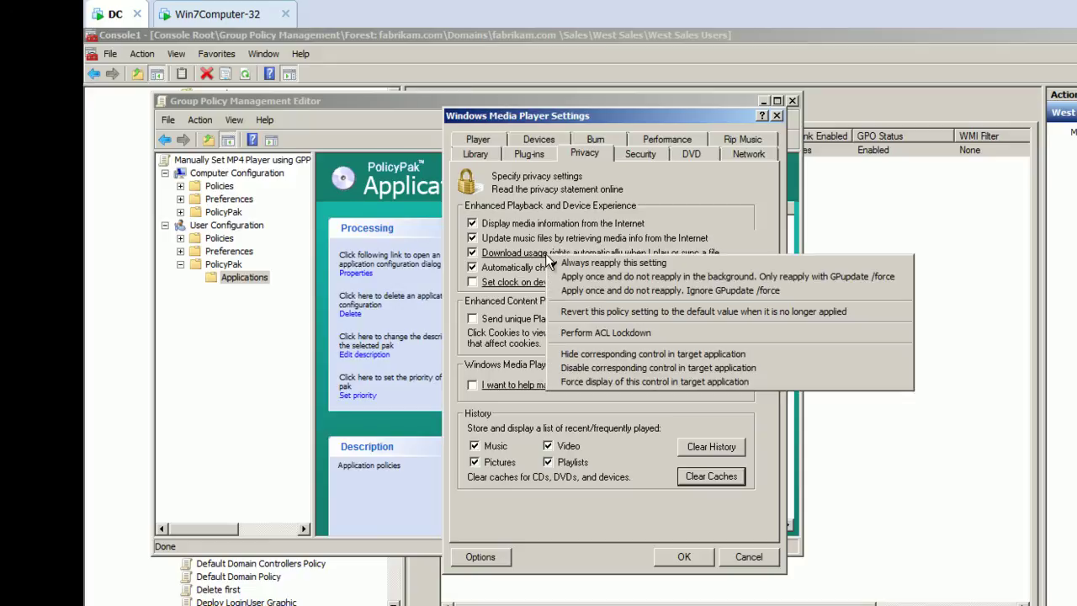
{"action": "left_click", "coordinate": [678, 367]}
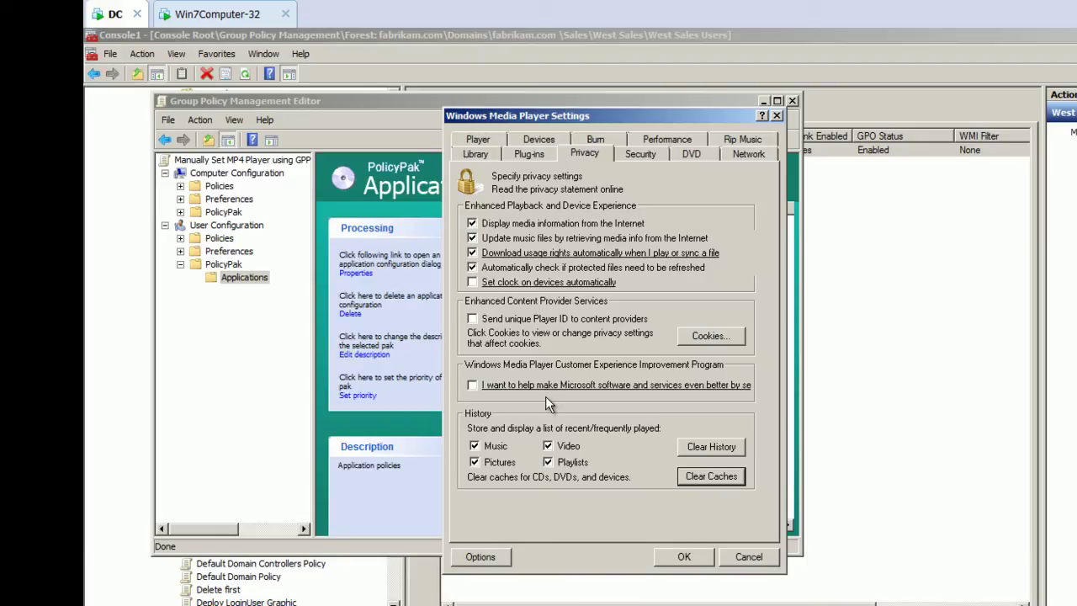
{"action": "right_click", "coordinate": [641, 260]}
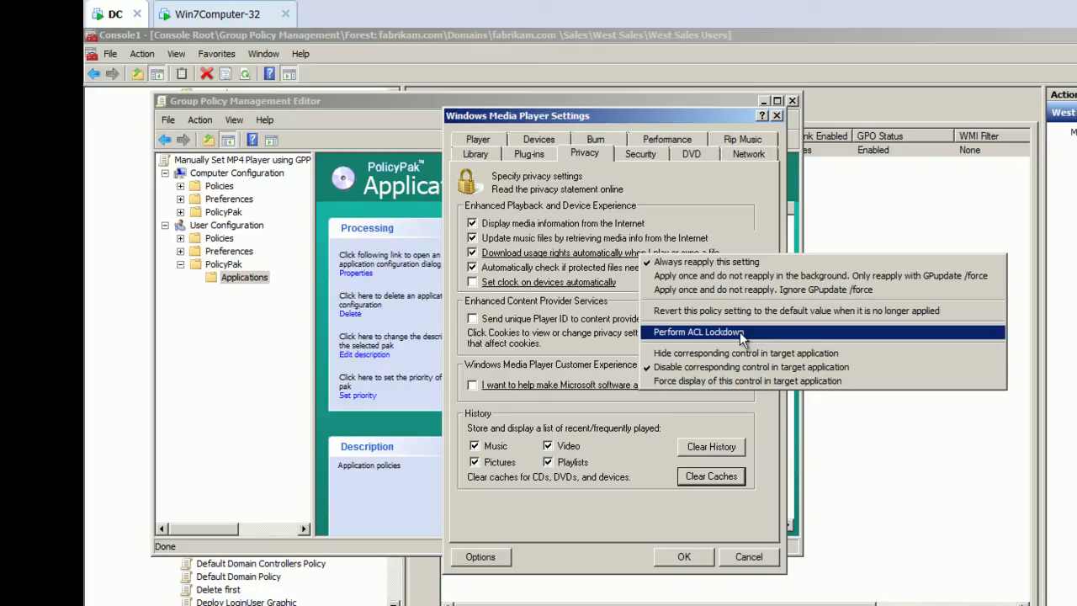
Apply ACL lockdown to Download usage rights, disable the whole Burn tab, and save the pak
{"action": "left_click", "coordinate": [739, 332]}
{"action": "left_click", "coordinate": [597, 141]}
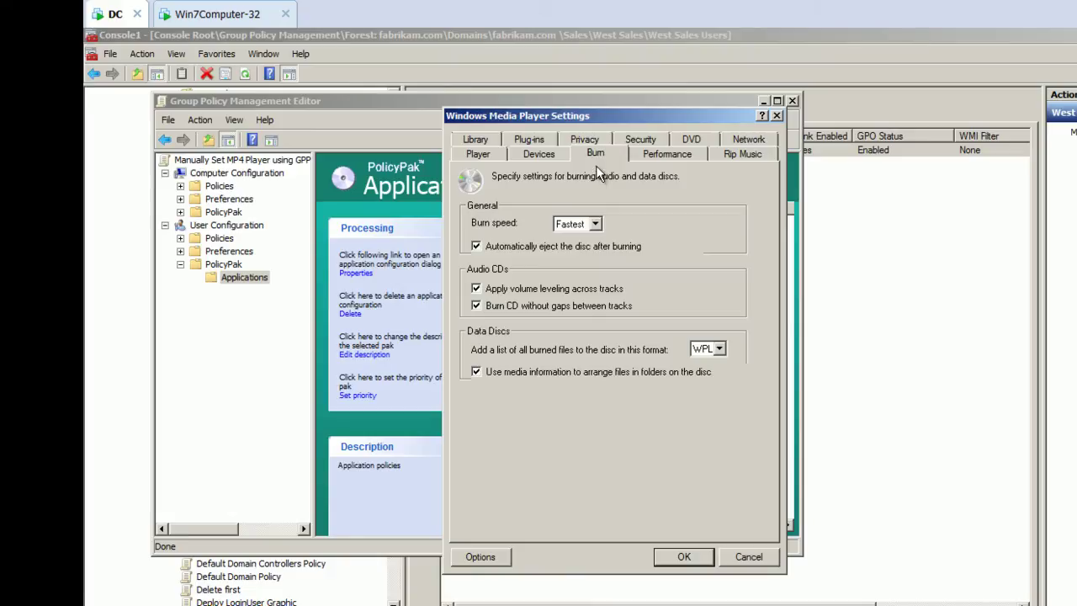
{"action": "right_click", "coordinate": [596, 168]}
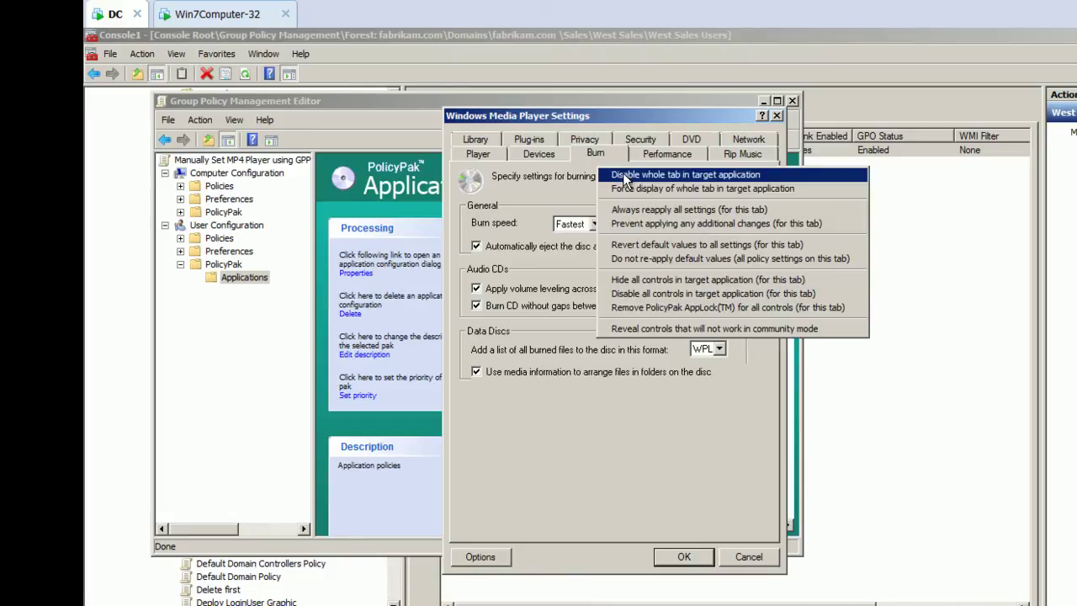
{"action": "left_click", "coordinate": [678, 175]}
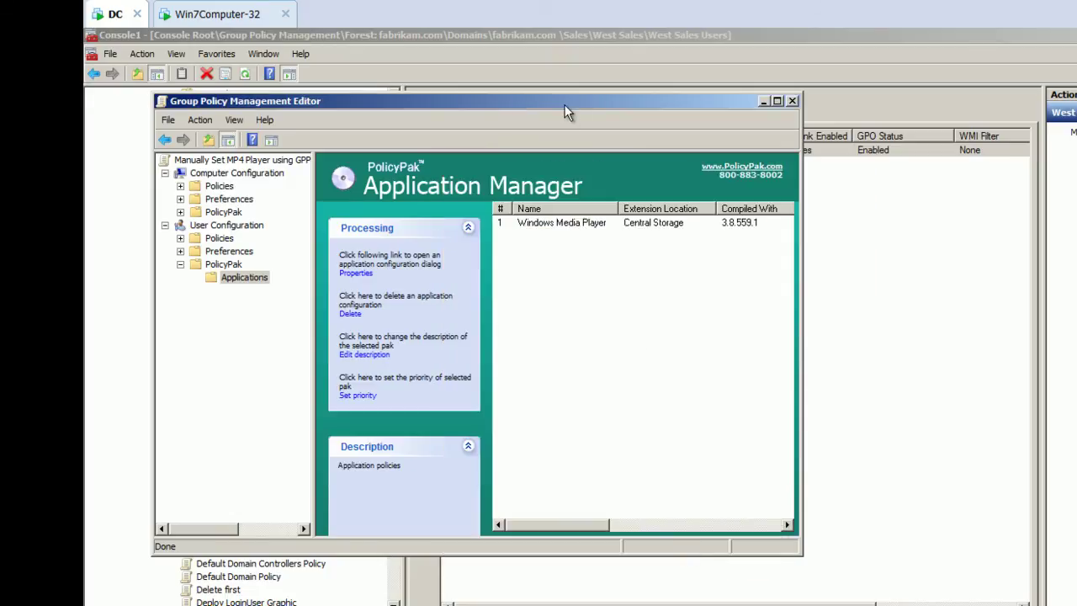
{"action": "double_click", "coordinate": [566, 102]}
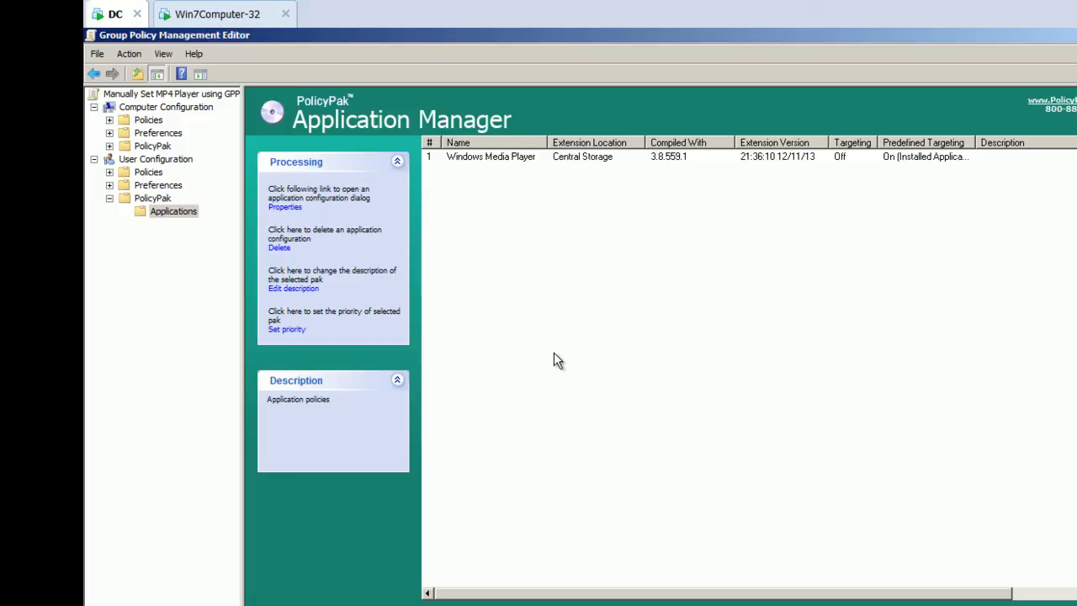
Open big_buck_bunnyMP4.mp4 on Win7Computer-32, inspect the Burn and Privacy option tabs, then close the player
{"action": "left_click", "coordinate": [221, 14]}
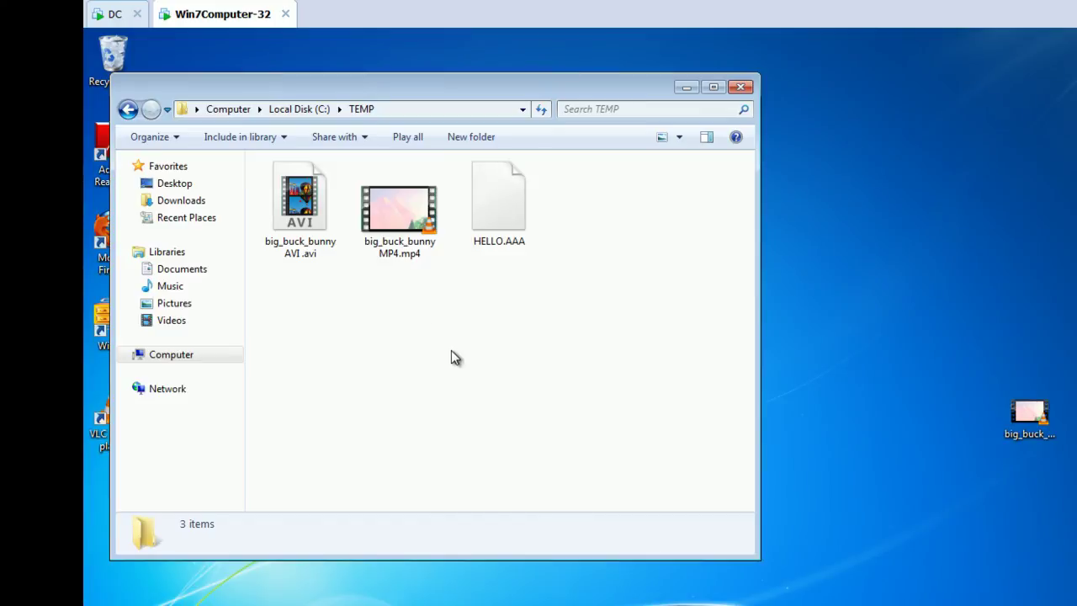
{"action": "double_click", "coordinate": [412, 239]}
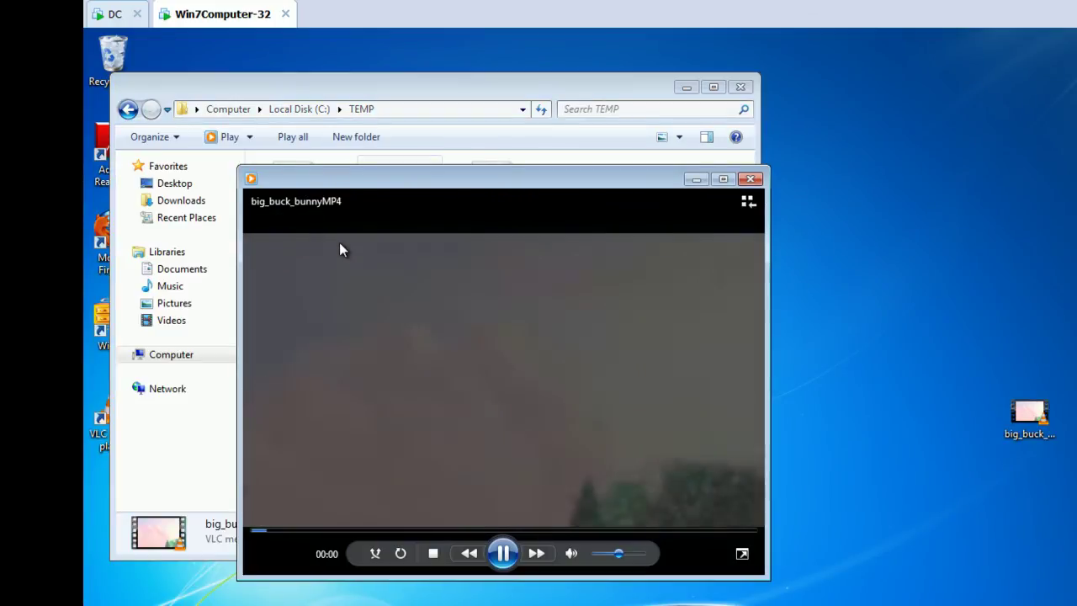
{"action": "key", "text": "alt"}
{"action": "mouse_move", "coordinate": [318, 253]}
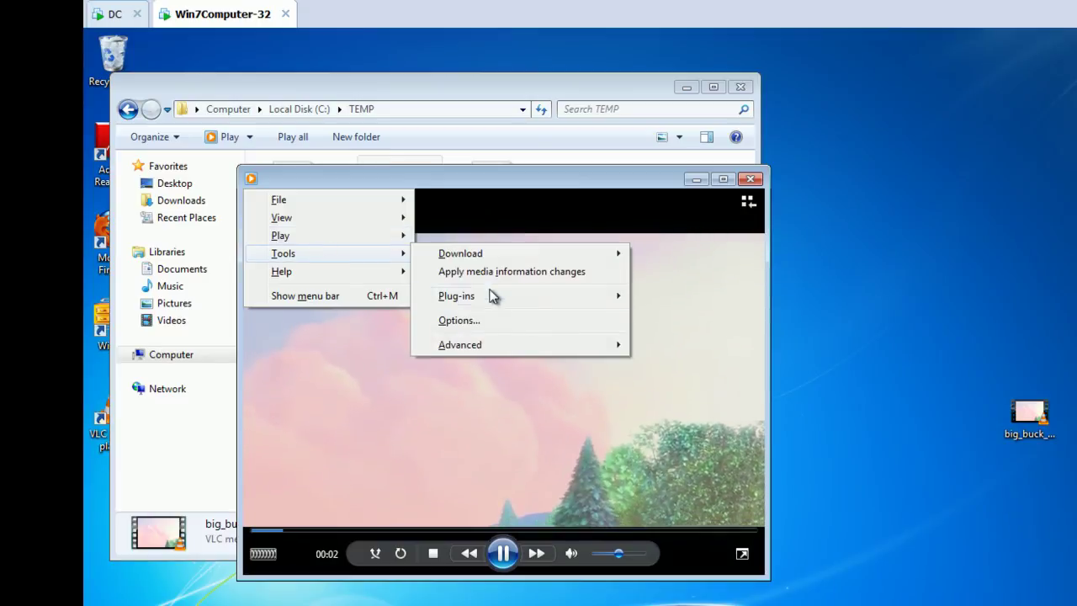
{"action": "left_click", "coordinate": [488, 322]}
{"action": "left_click", "coordinate": [464, 231]}
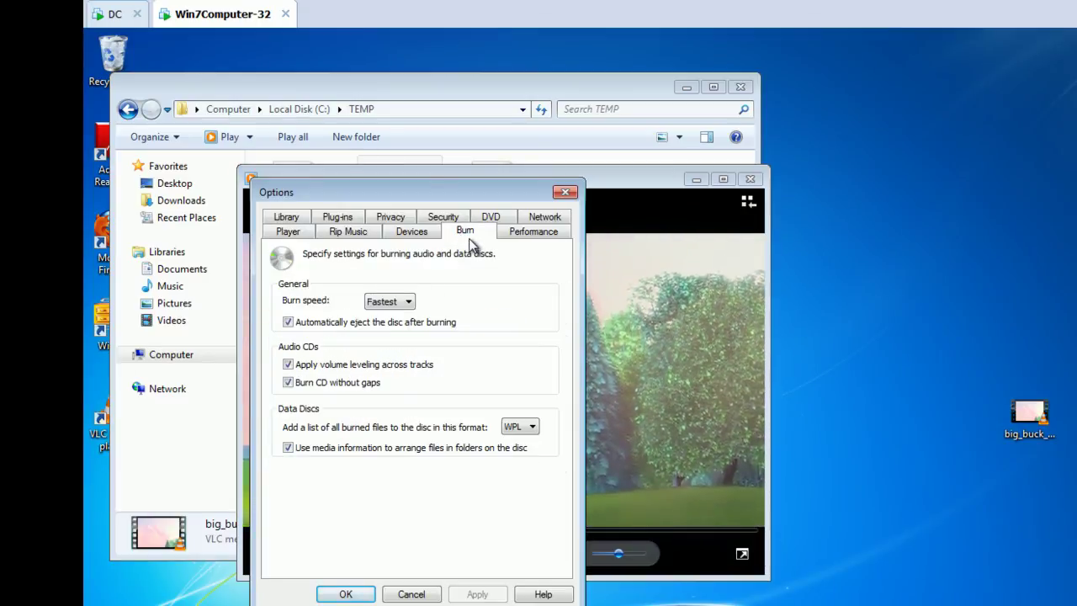
{"action": "left_click", "coordinate": [390, 216]}
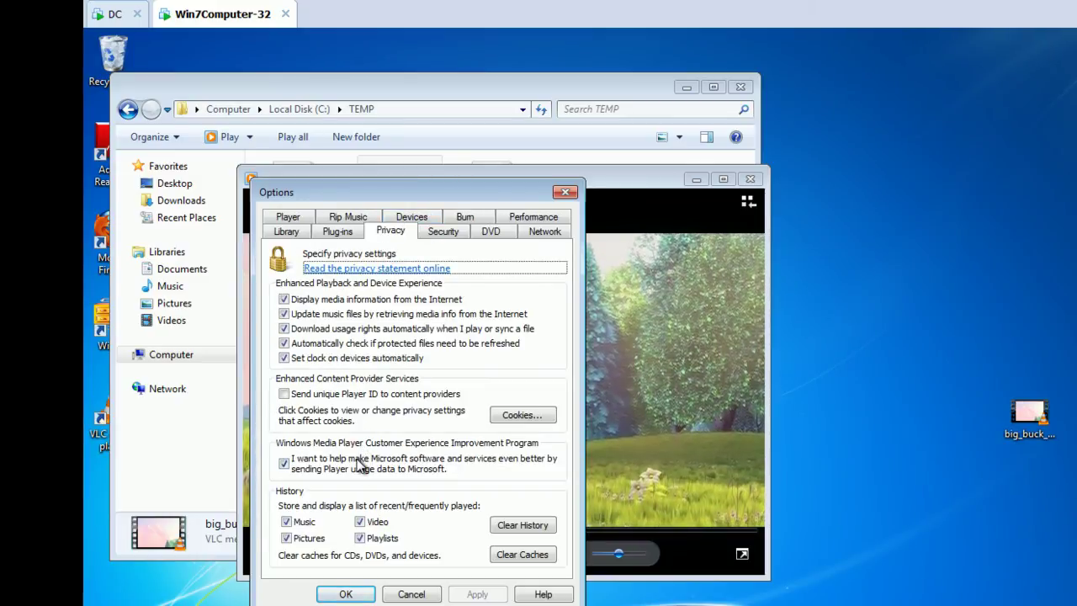
{"action": "left_click", "coordinate": [564, 191]}
{"action": "left_click", "coordinate": [750, 178]}
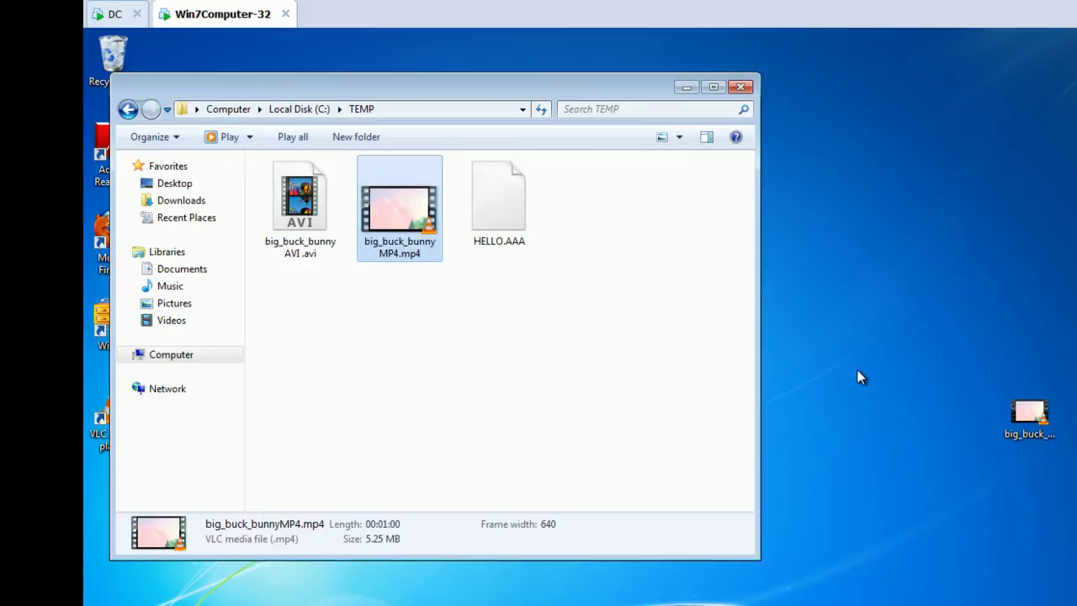
Run gpupdate in a Command Prompt to refresh user and computer policy, then move the window aside
{"action": "key", "text": "super"}
{"action": "type", "text": "cmd"}
{"action": "key", "text": "Return"}
{"action": "type", "text": "gpupdate"}
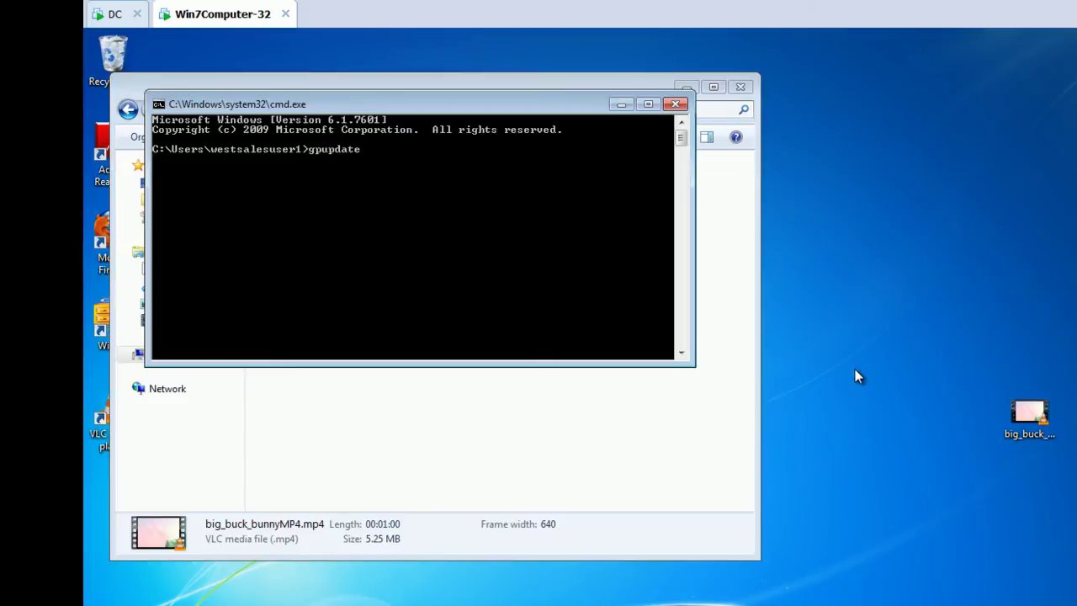
{"action": "key", "text": "Return"}
{"action": "left_click_drag", "start_coordinate": [336, 104], "coordinate": [656, 314]}
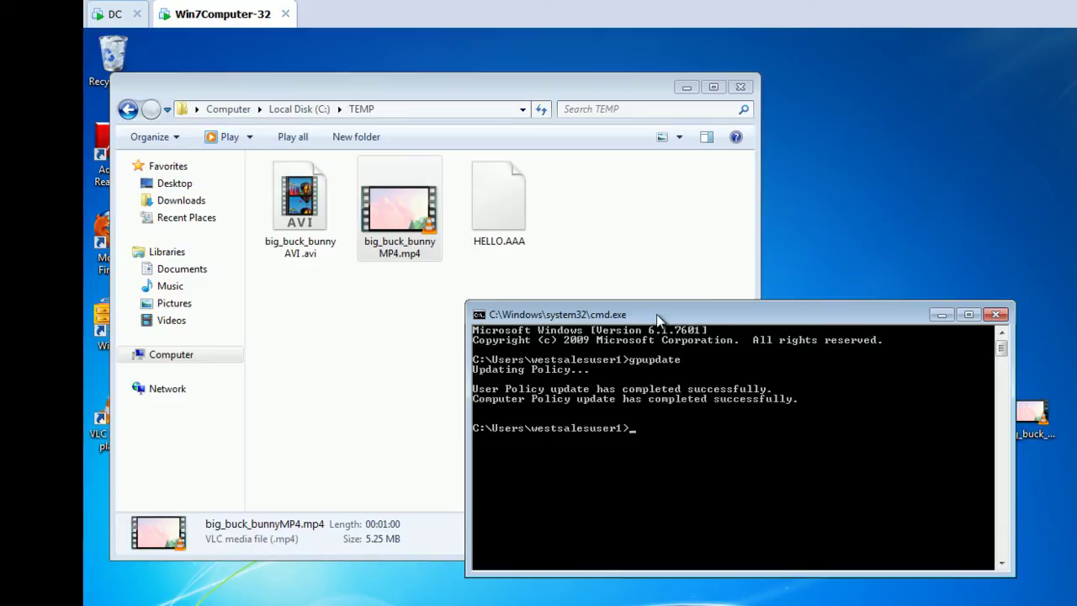
Reopen big_buck_bunnyMP4.mp4 and confirm Options shows the Burn tab disabled and Privacy settings locked
{"action": "left_click", "coordinate": [345, 365]}
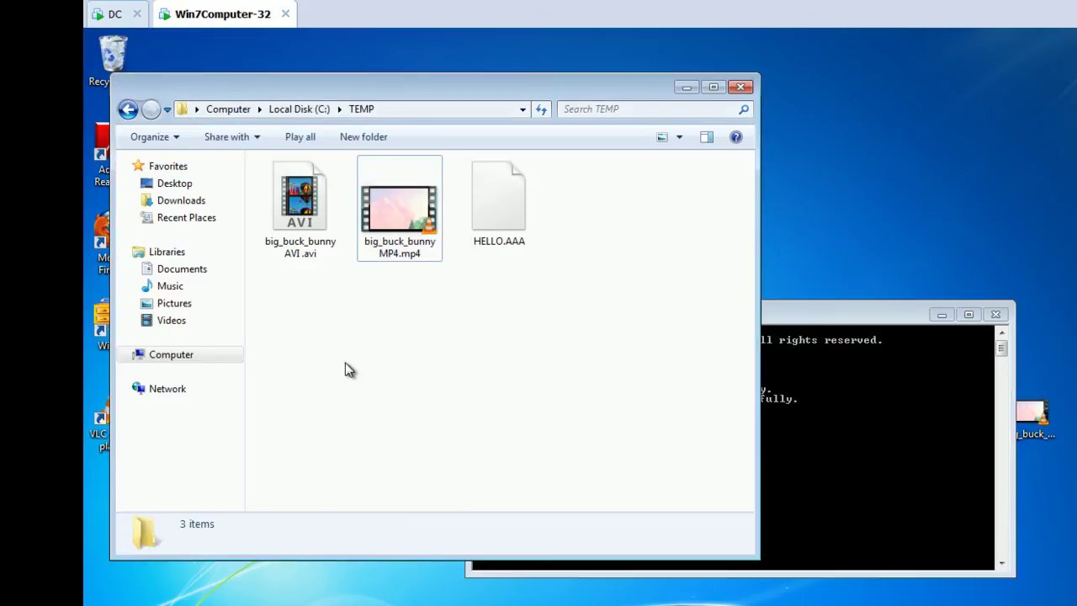
{"action": "double_click", "coordinate": [419, 214]}
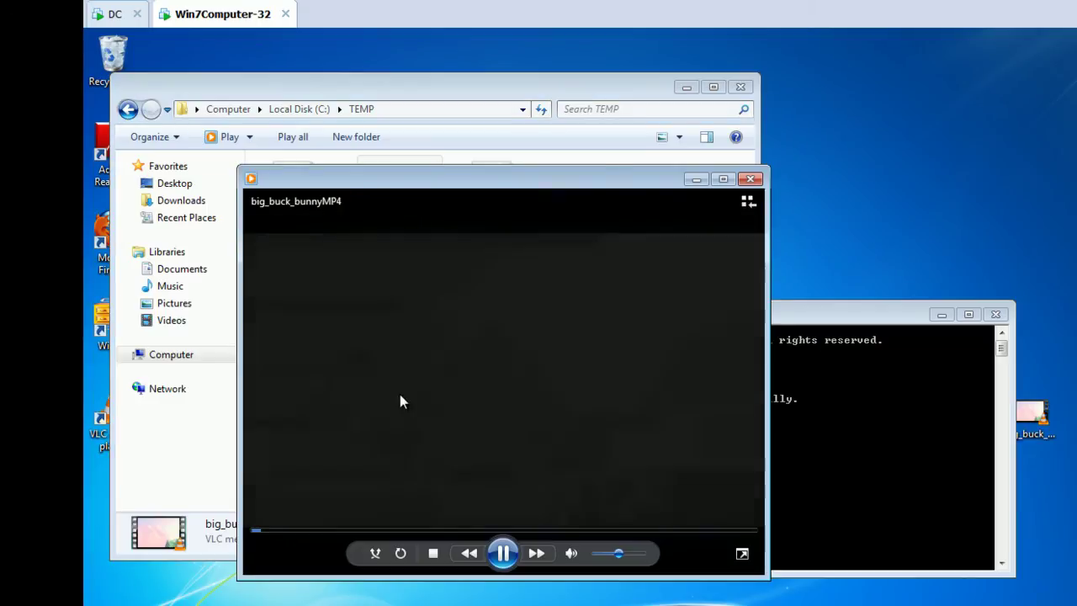
{"action": "key", "text": "alt"}
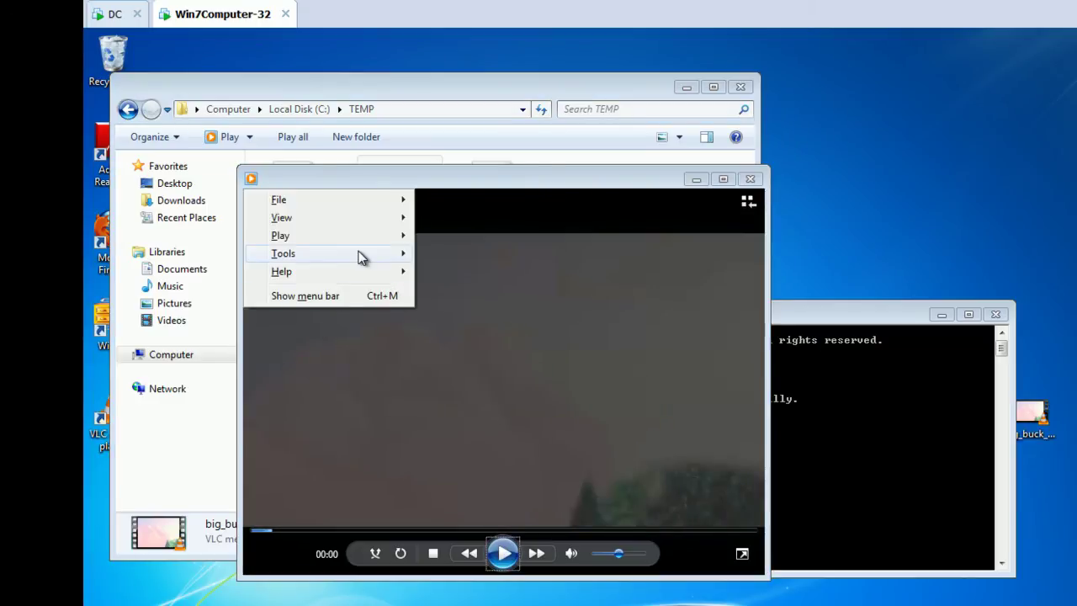
{"action": "mouse_move", "coordinate": [361, 256]}
{"action": "left_click", "coordinate": [496, 318]}
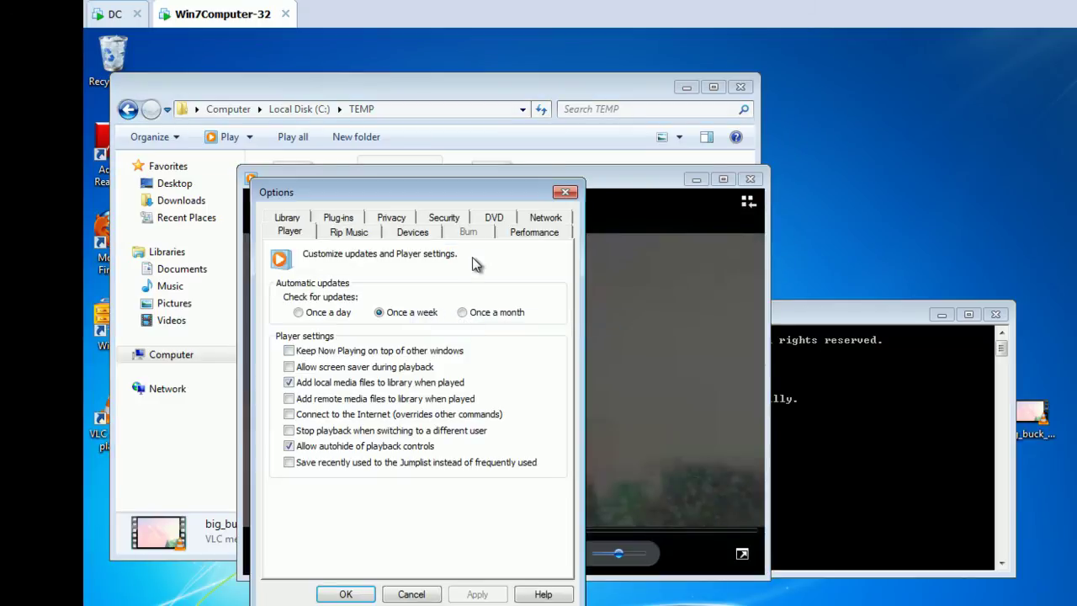
{"action": "left_click", "coordinate": [423, 233]}
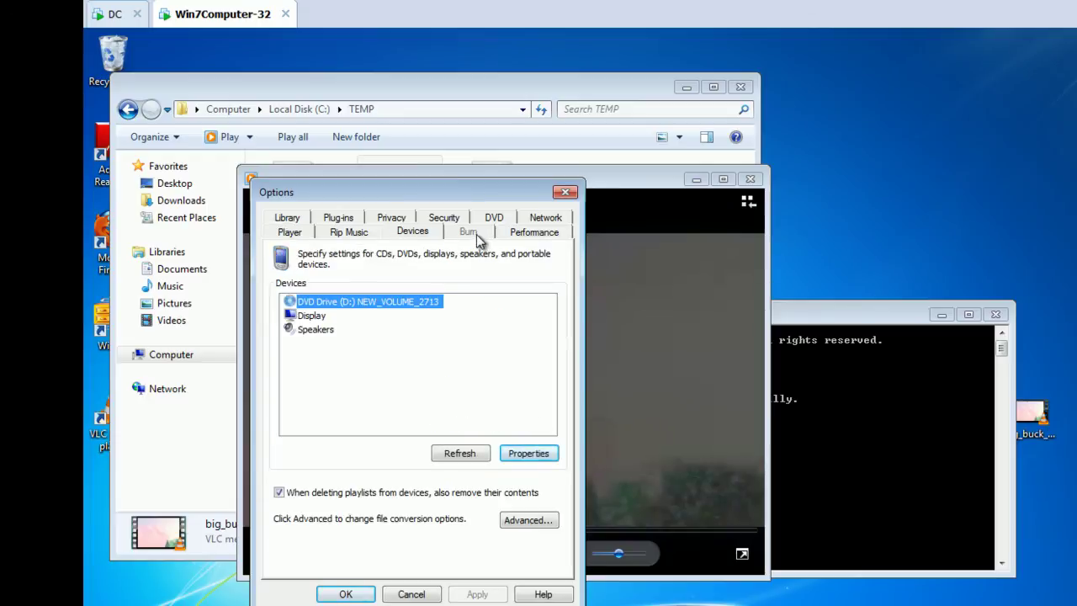
{"action": "left_click", "coordinate": [396, 221]}
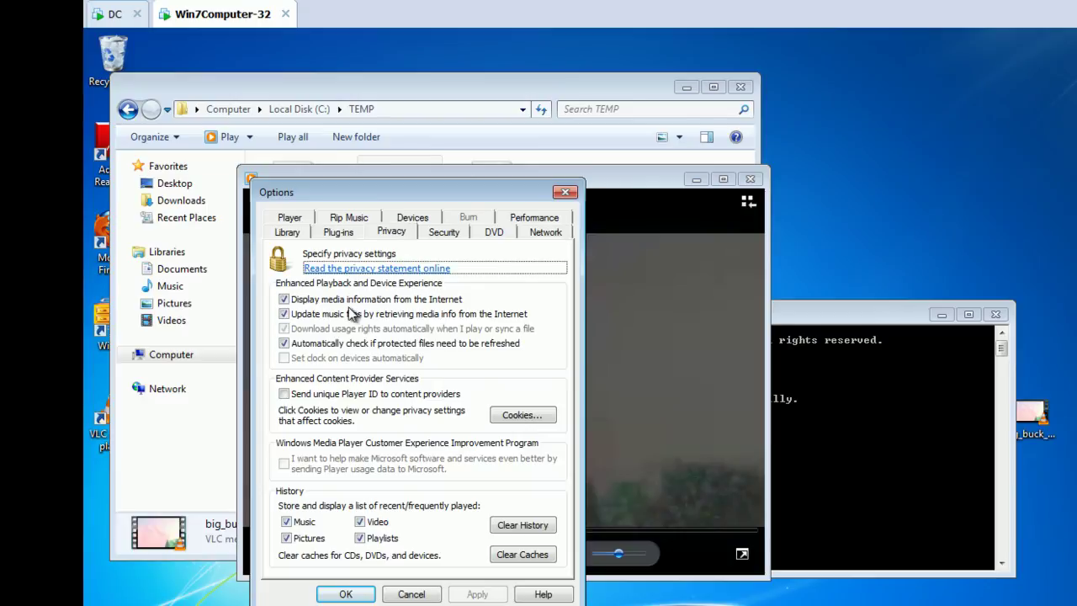